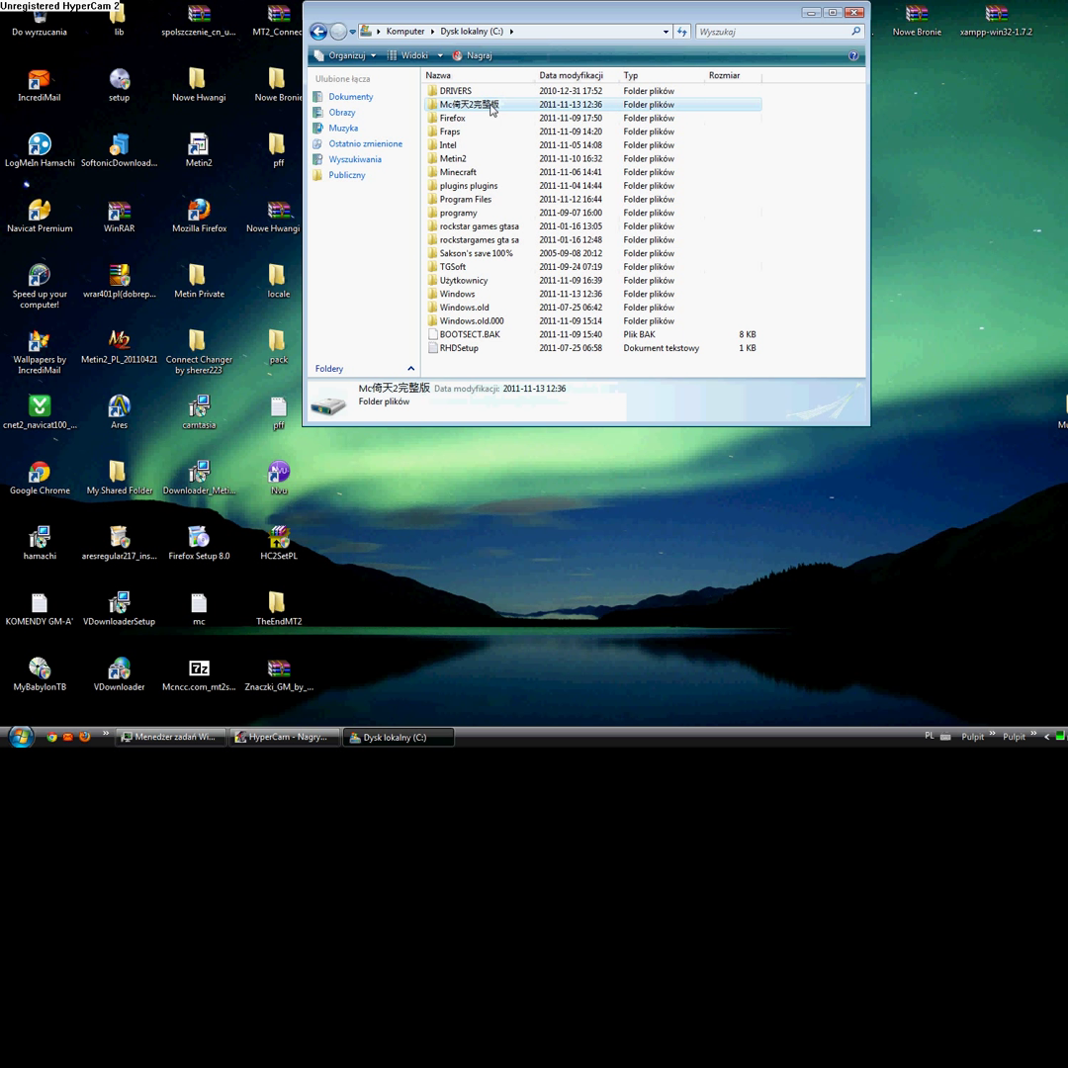
- Rename the folder Mc倚天2完整版 on drive C as TheEndMT2
{"action": "right_click", "coordinate": [495, 107]}
{"action": "left_click", "coordinate": [594, 334]}
{"action": "key", "text": "BackSpace"}
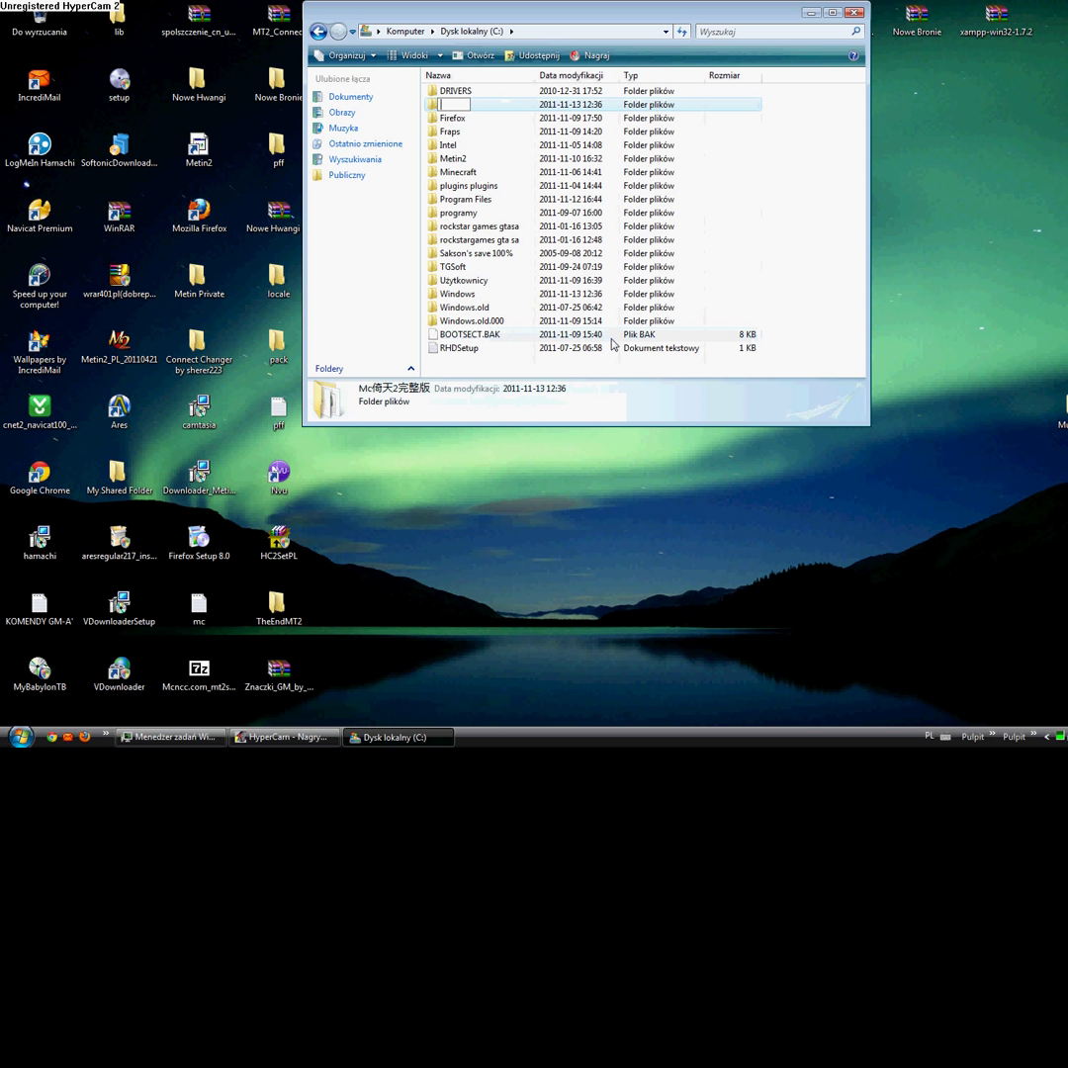
{"action": "type", "text": "TheEndMT2"}
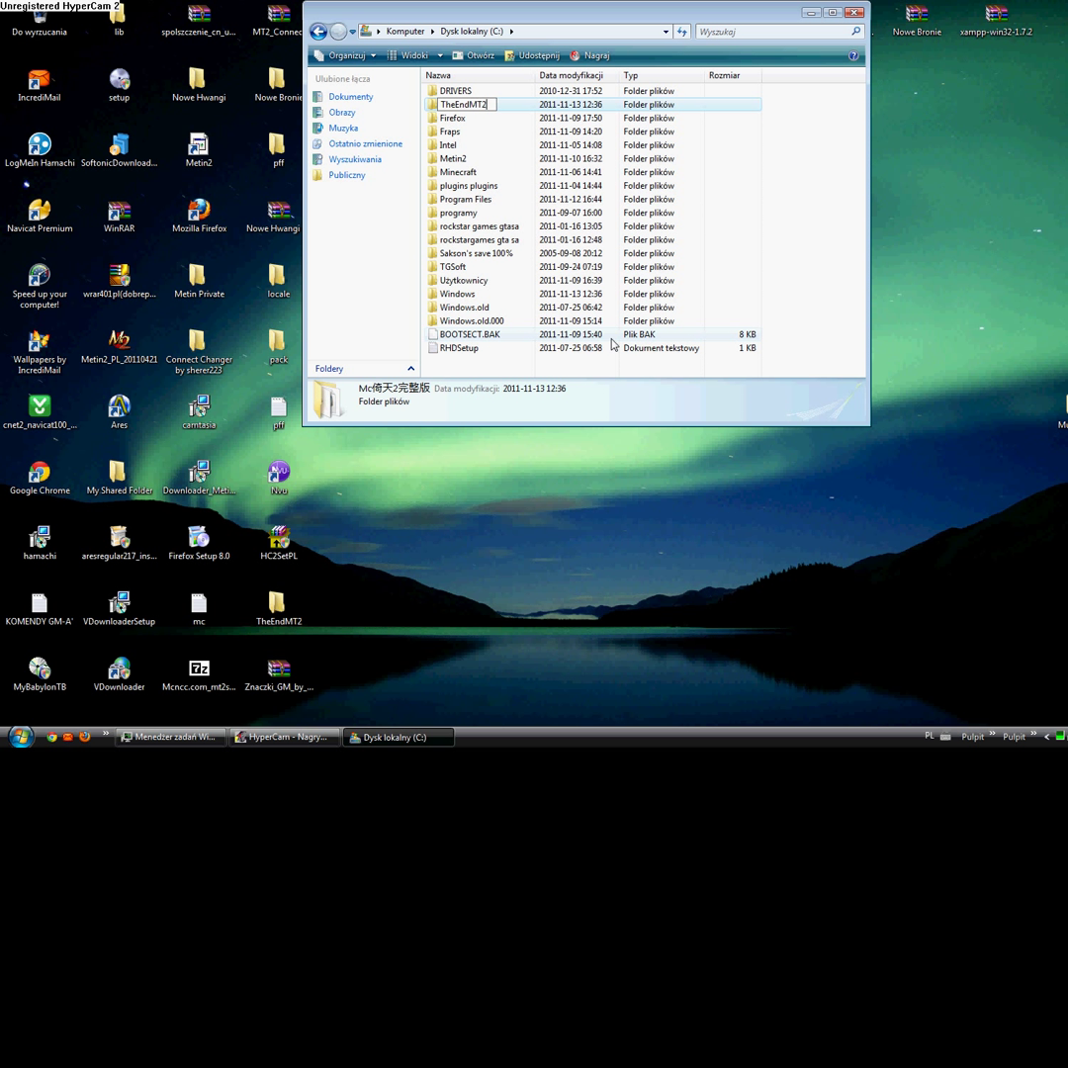
{"action": "key", "text": "Return"}
- In the TheEndMT2 folder, rename the 倚天2 VMC file as mt2
{"action": "double_click", "coordinate": [546, 108]}
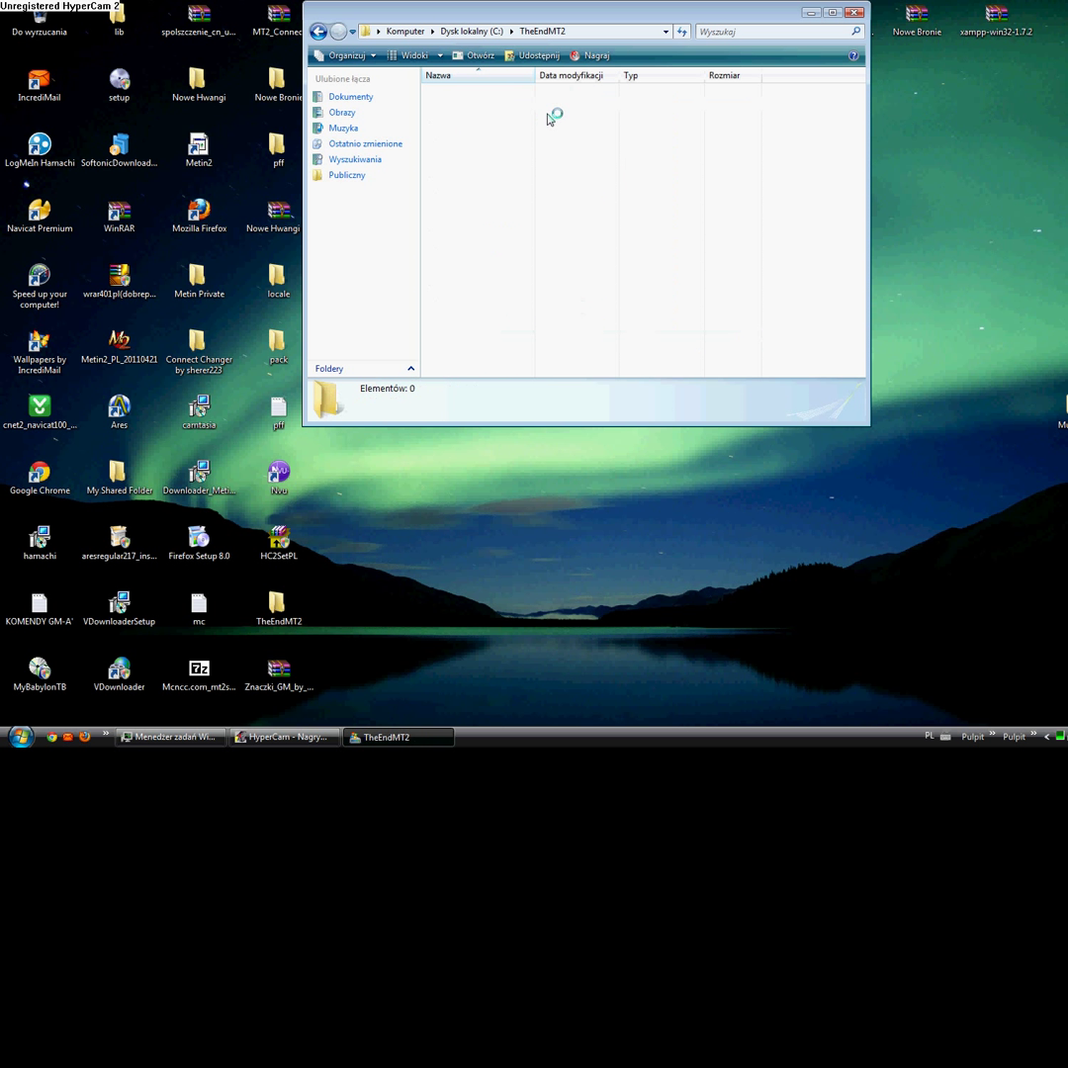
{"action": "right_click", "coordinate": [458, 104]}
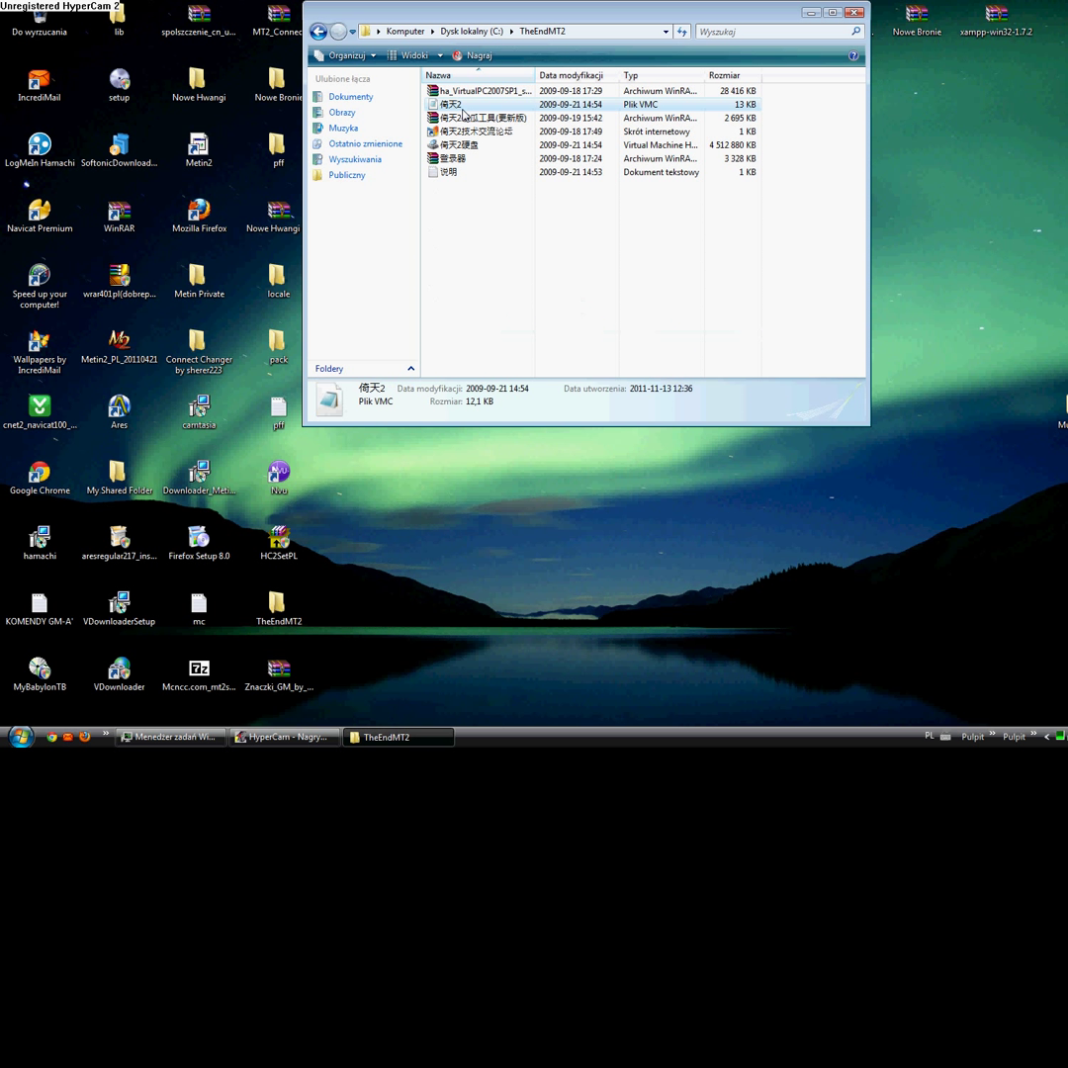
{"action": "left_click", "coordinate": [539, 313]}
{"action": "type", "text": "mt2"}
- Rename the virtual machine hard drive image 倚天2硬盘 as mt2
{"action": "key", "text": "Tab"}
{"action": "key", "text": "Tab"}
{"action": "key", "text": "Tab"}
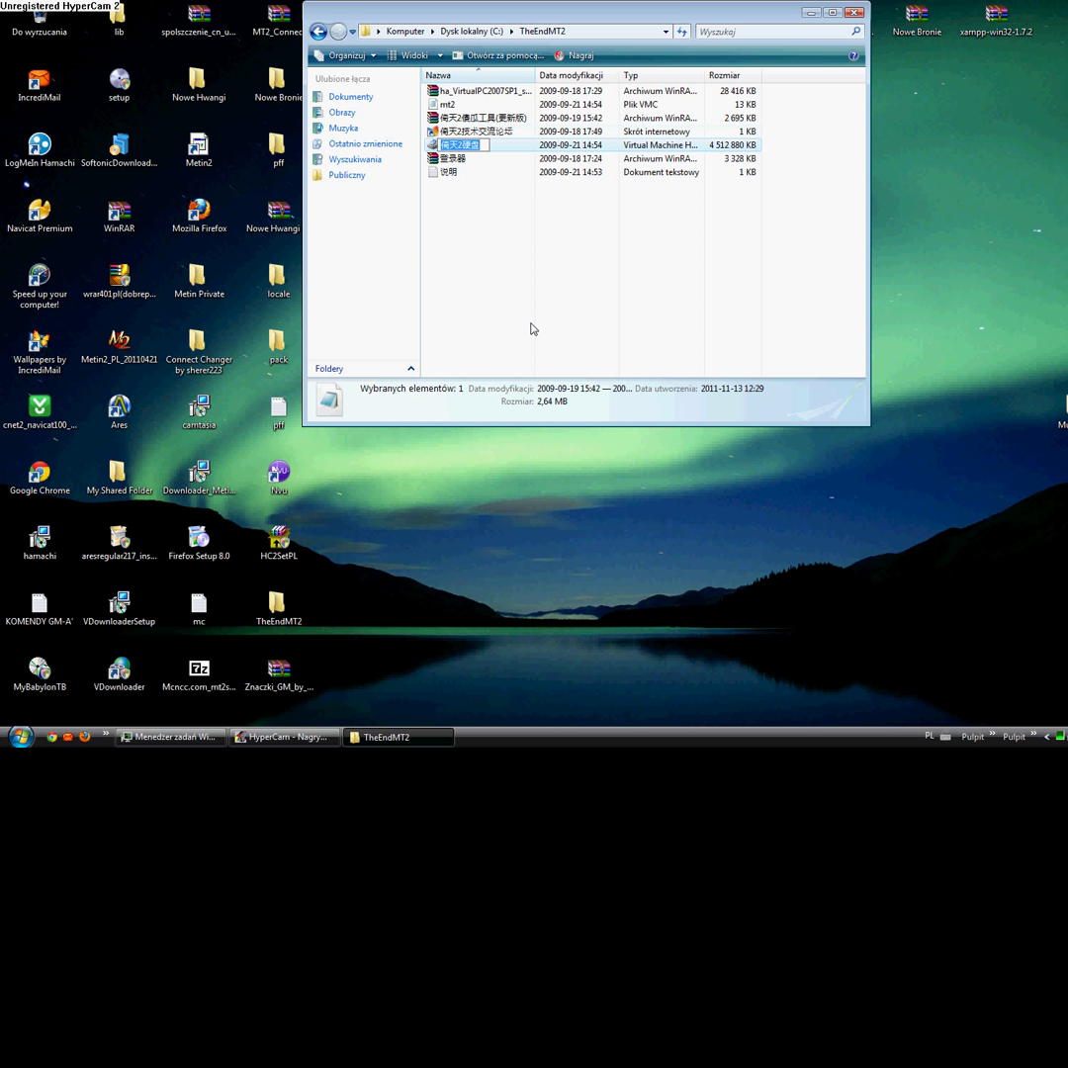
{"action": "type", "text": "mt2"}
{"action": "key", "text": "Return"}
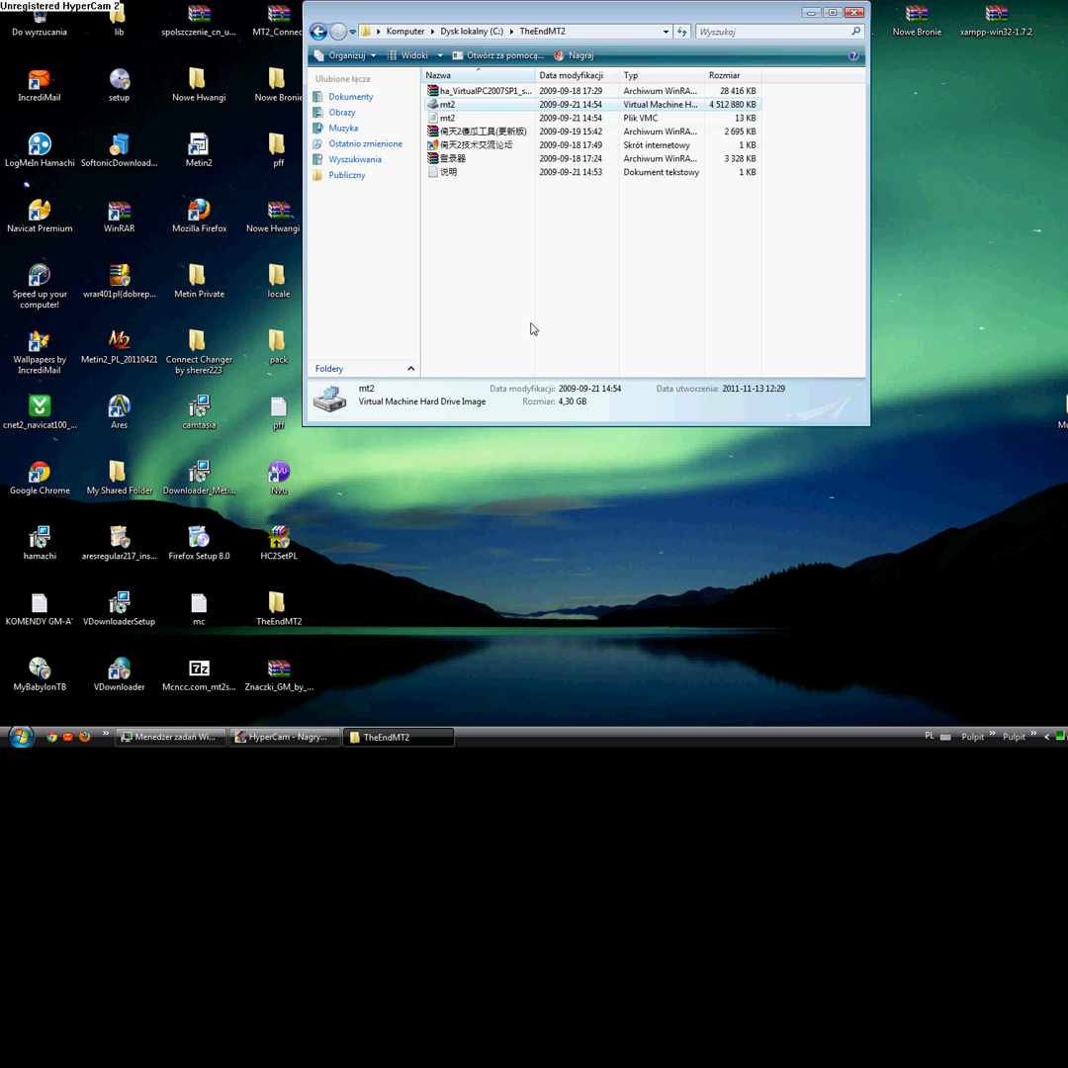
{"action": "left_click", "coordinate": [513, 281]}
- Open the mt2 VMC file for text editing in Notepad and maximize its window
{"action": "left_click", "coordinate": [453, 118]}
{"action": "right_click", "coordinate": [452, 117]}
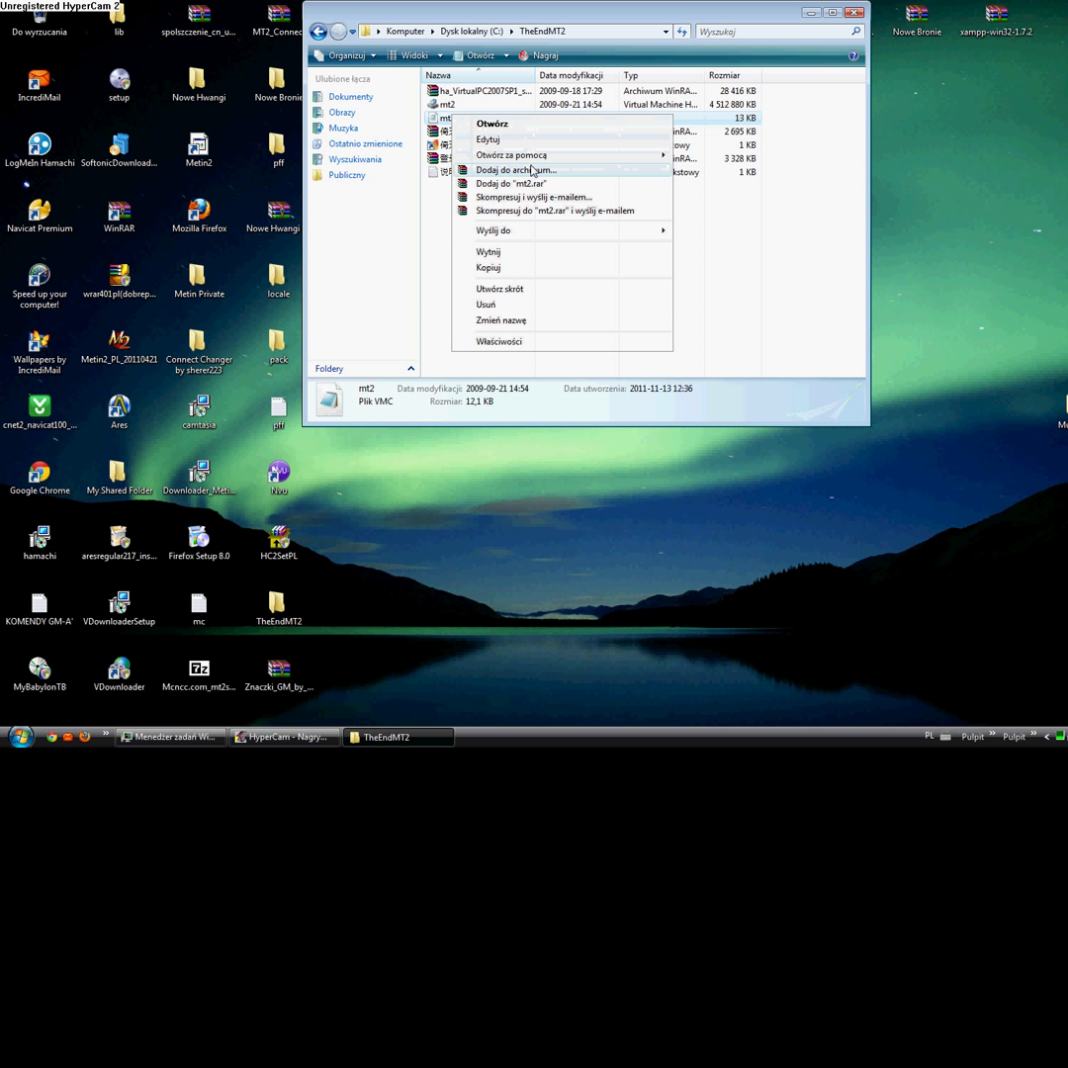
{"action": "mouse_move", "coordinate": [593, 156]}
{"action": "left_click", "coordinate": [752, 158]}
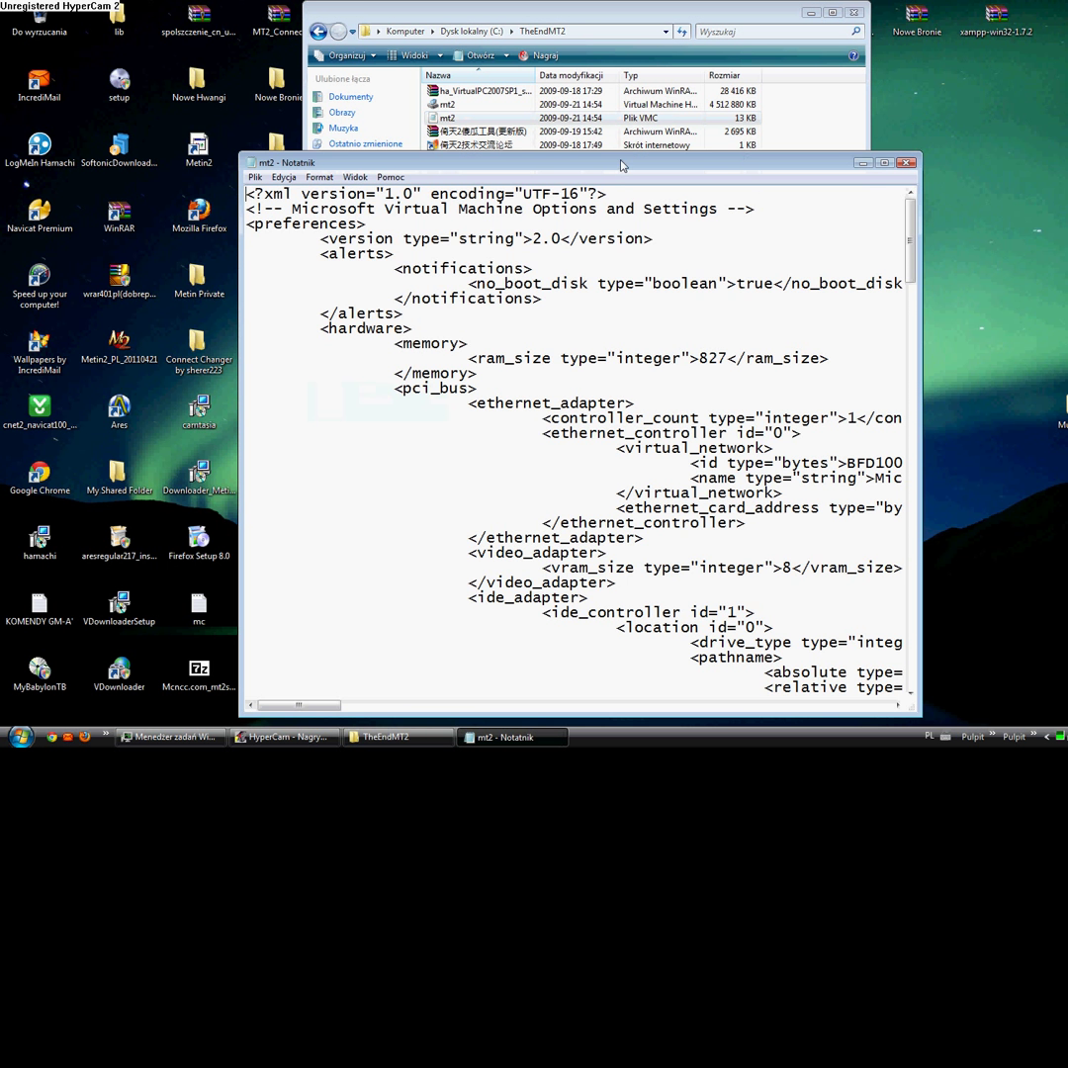
{"action": "left_click_drag", "start_coordinate": [621, 163], "coordinate": [579, 141]}
{"action": "left_click", "coordinate": [843, 142]}
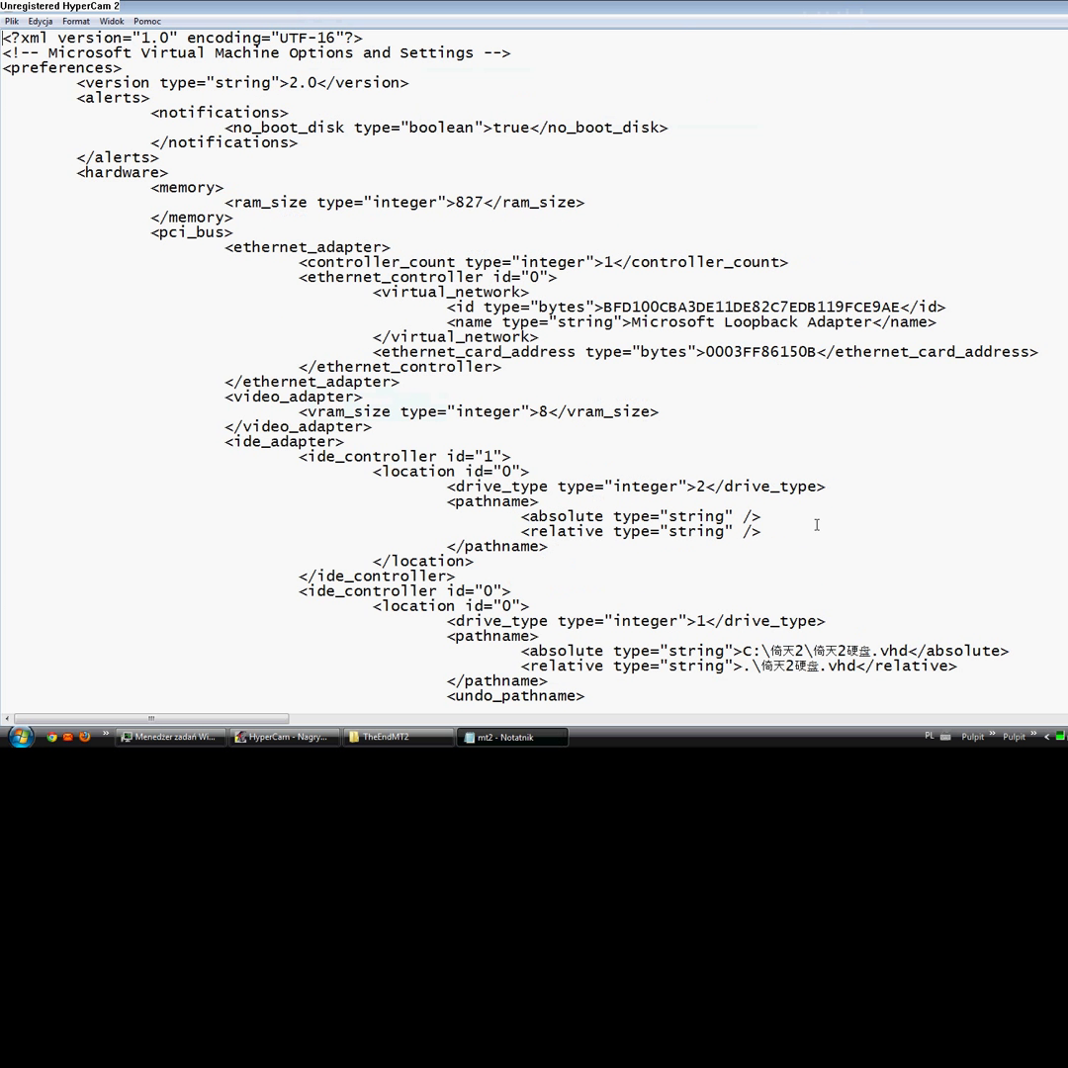
- Set the absolute hard disk path under IDE controller 0 to C:\TheEndMT2\mt2.vhd
{"action": "scroll", "coordinate": [770, 658], "scroll_direction": "down", "scroll_amount": 1}
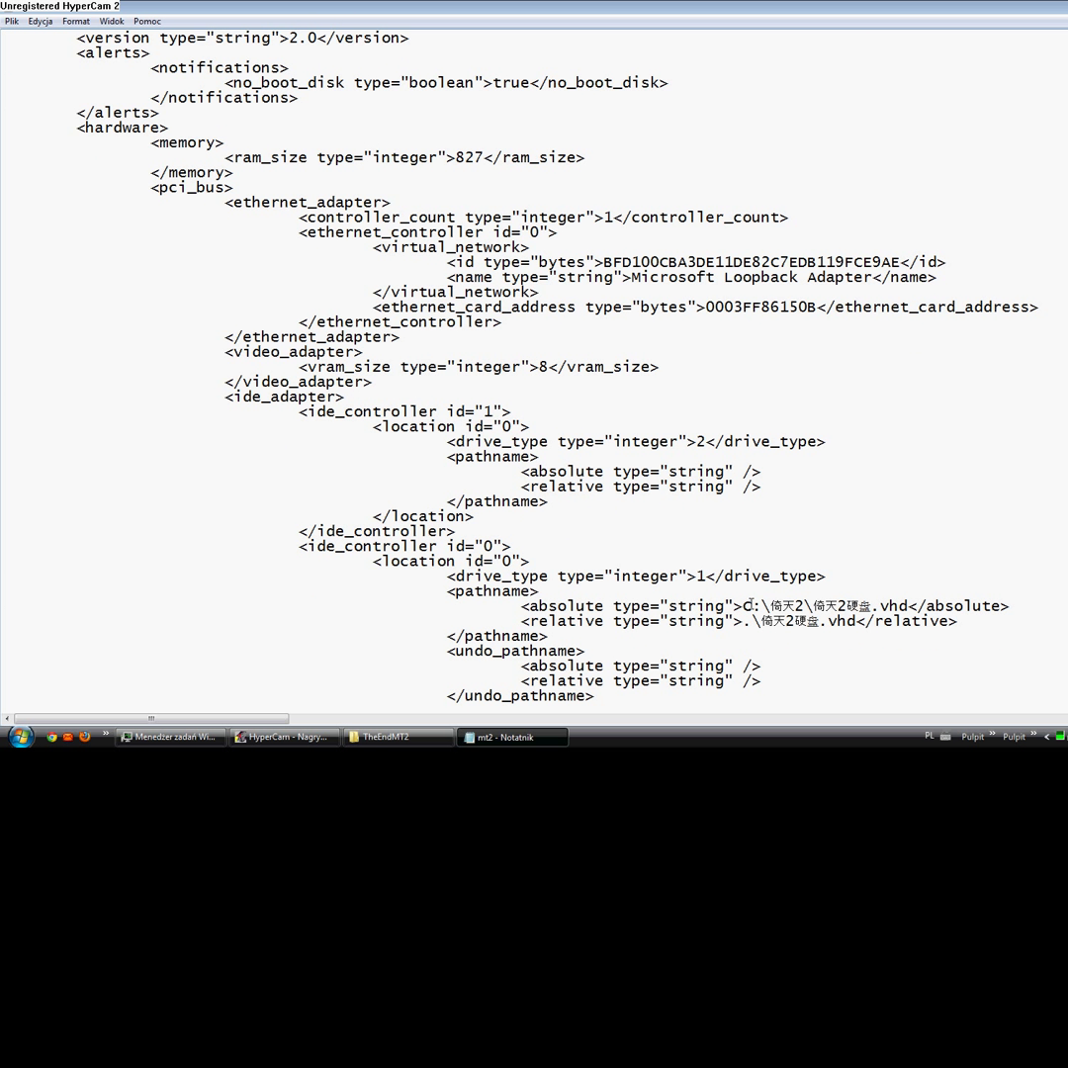
{"action": "left_click_drag", "start_coordinate": [756, 606], "coordinate": [806, 622]}
{"action": "left_click", "coordinate": [801, 605]}
{"action": "key", "text": "BackSpace"}
{"action": "key", "text": "BackSpace"}
{"action": "key", "text": "BackSpace"}
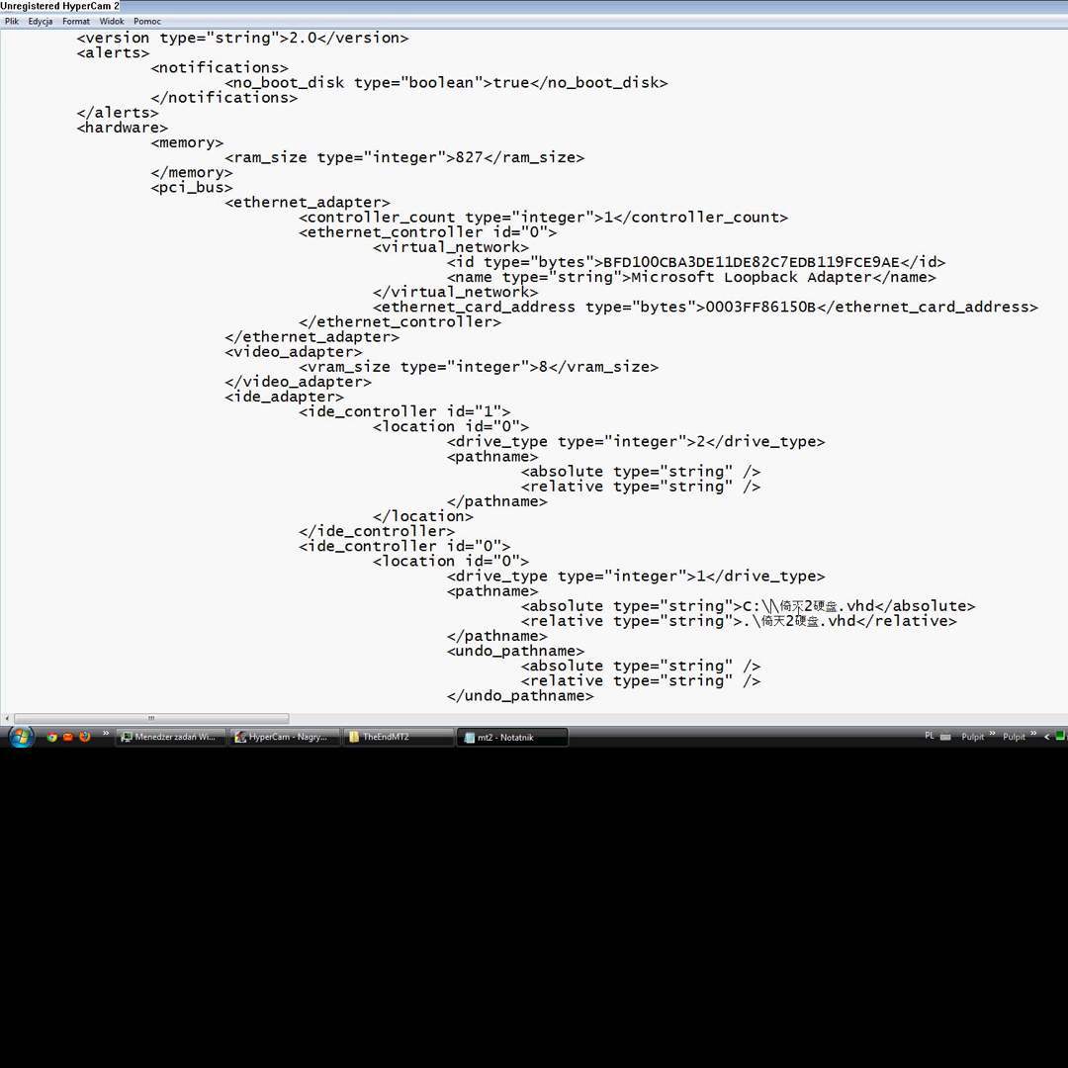
{"action": "type", "text": "TheEnd"}
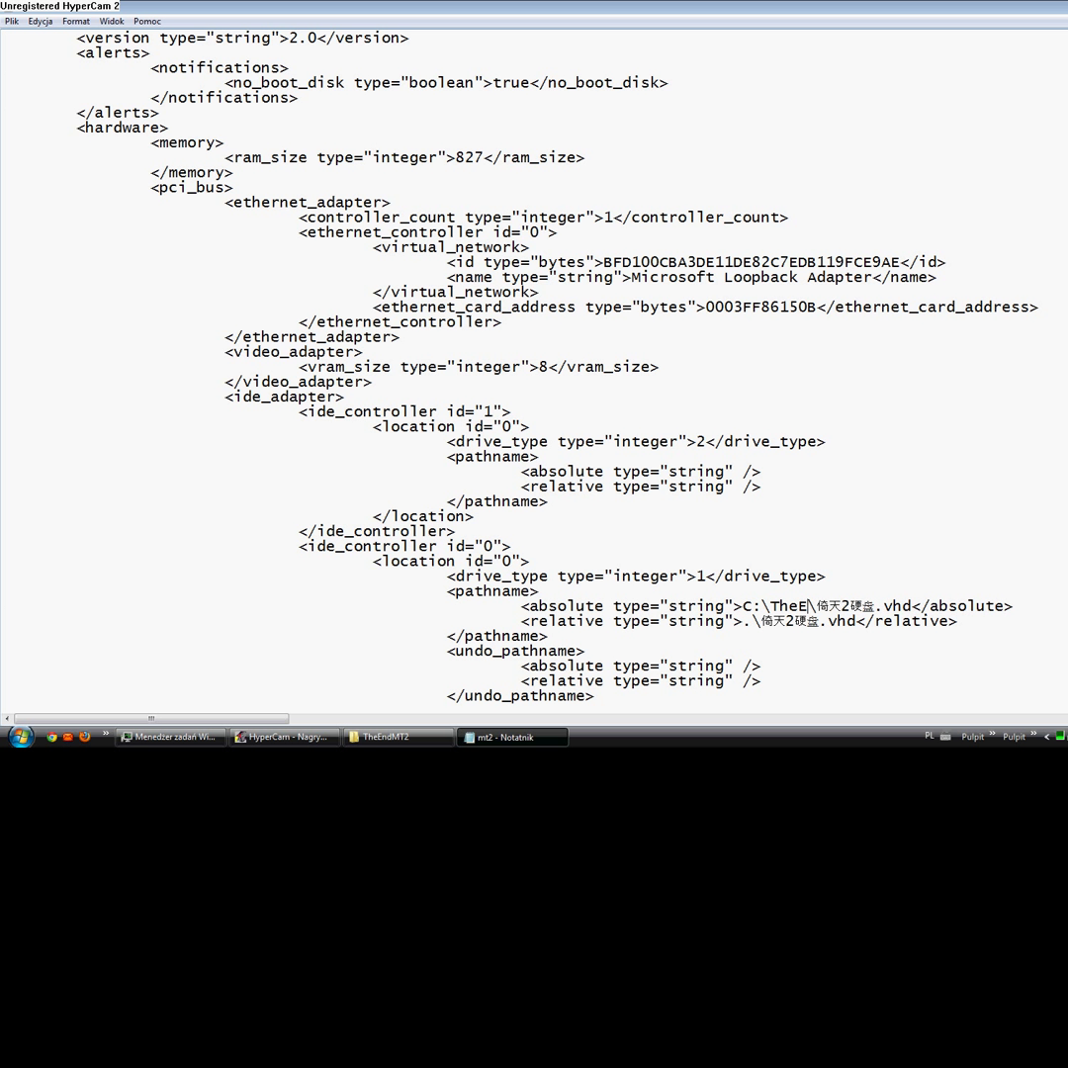
{"action": "type", "text": "MT2"}
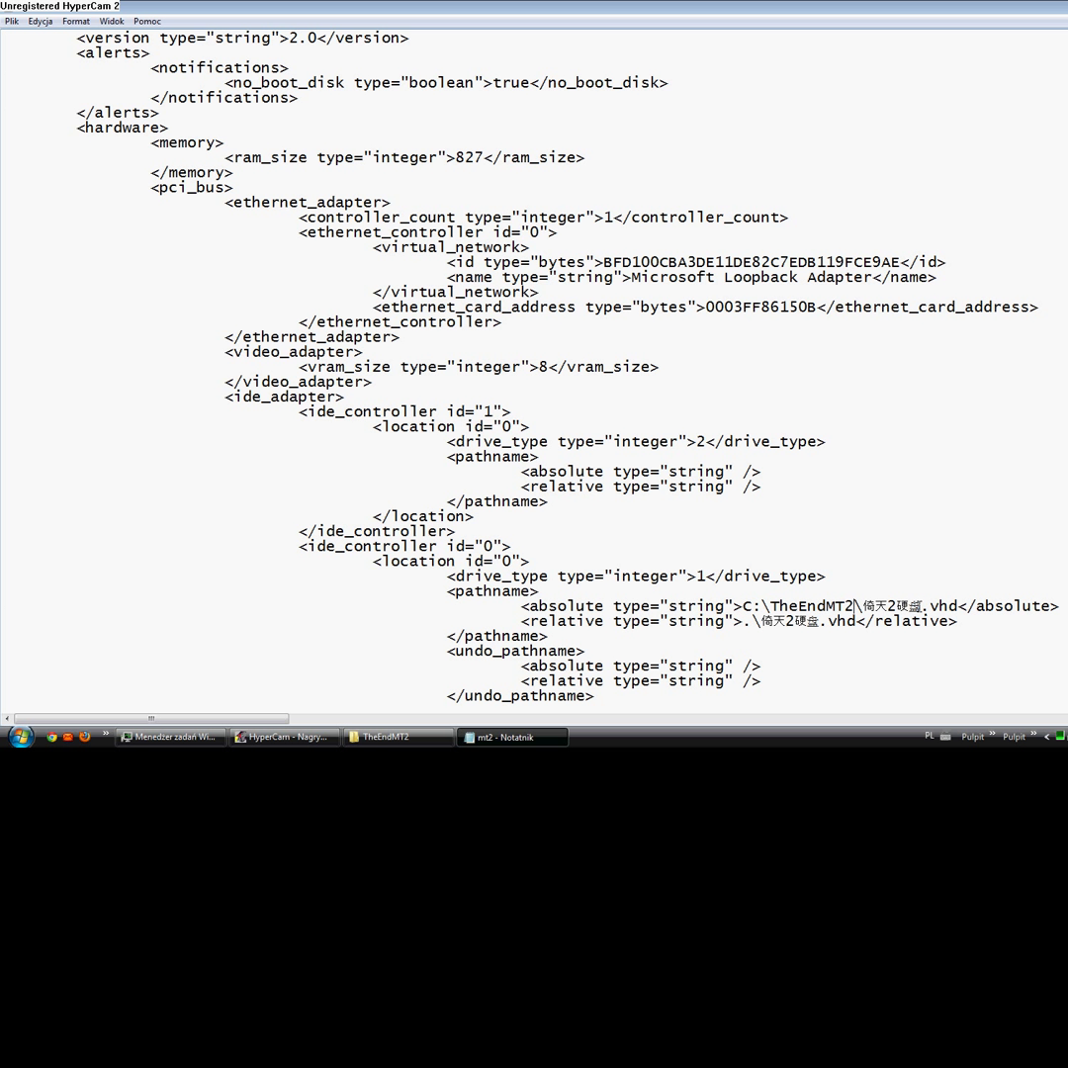
{"action": "left_click_drag", "start_coordinate": [921, 605], "coordinate": [864, 605]}
{"action": "type", "text": "mt2"}
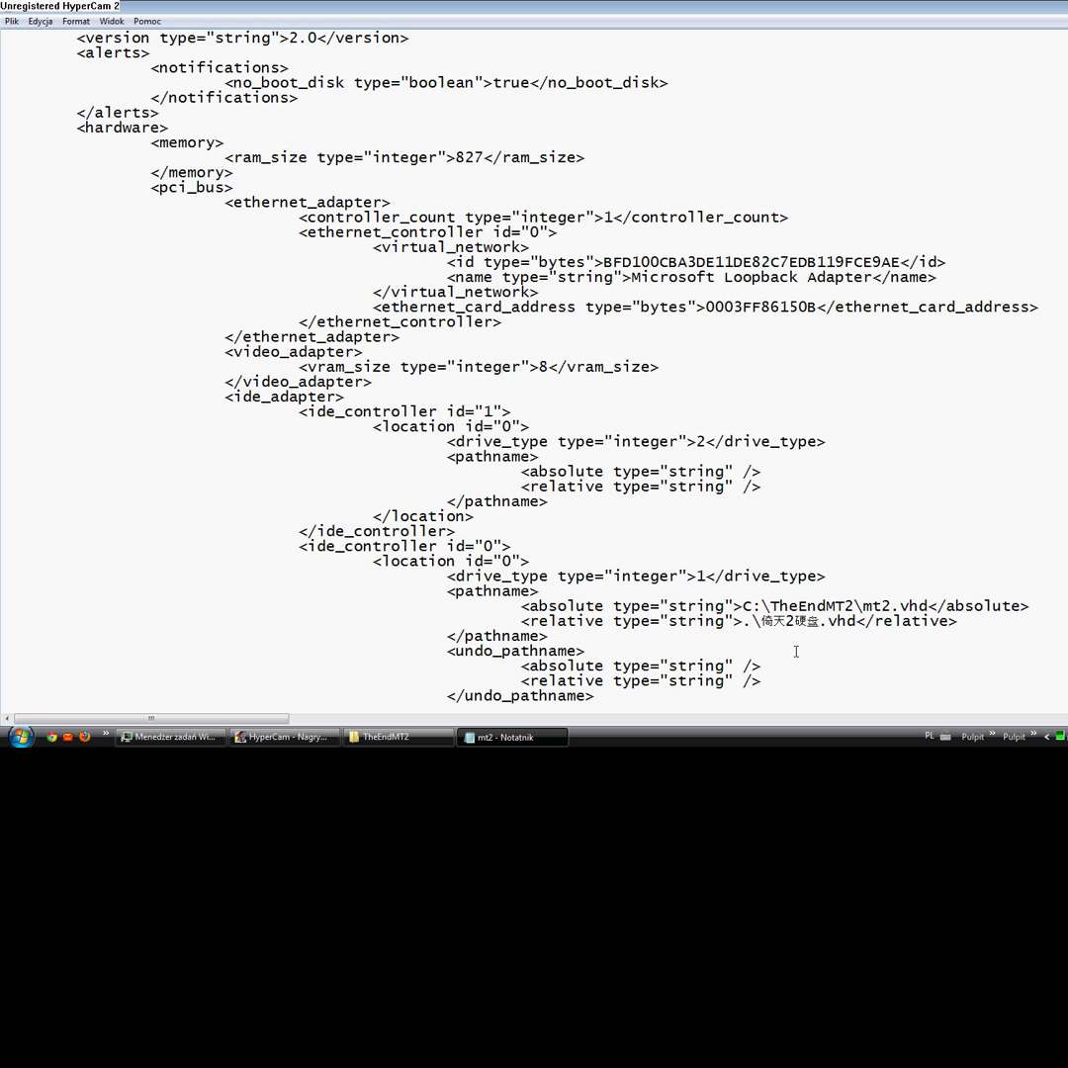
- Change the relative hard disk path under IDE controller 0 to .\=mt2.vhd, then save and close the file
{"action": "left_click_drag", "start_coordinate": [819, 621], "coordinate": [762, 620]}
{"action": "type", "text": "=mt2"}
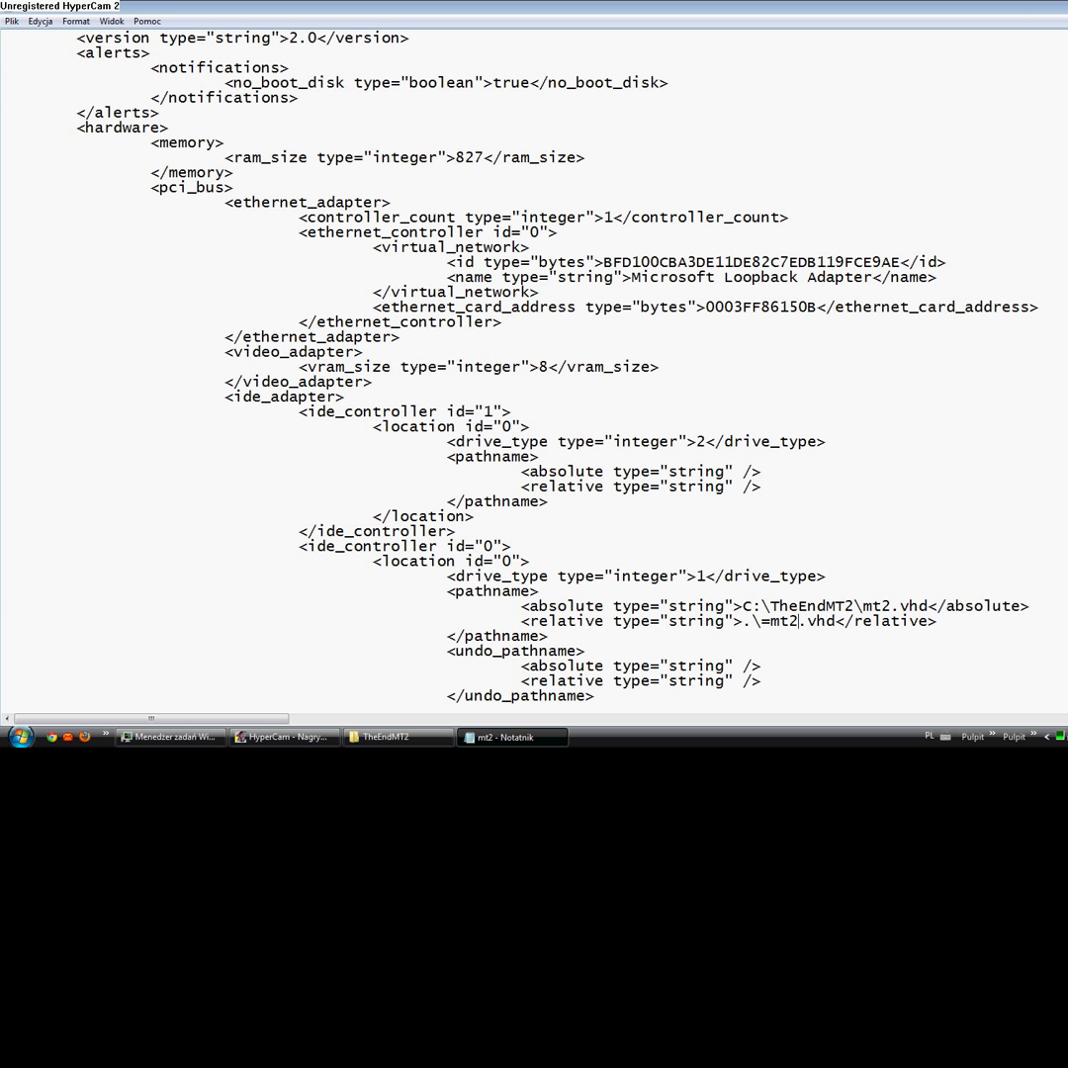
{"action": "left_click", "coordinate": [12, 21]}
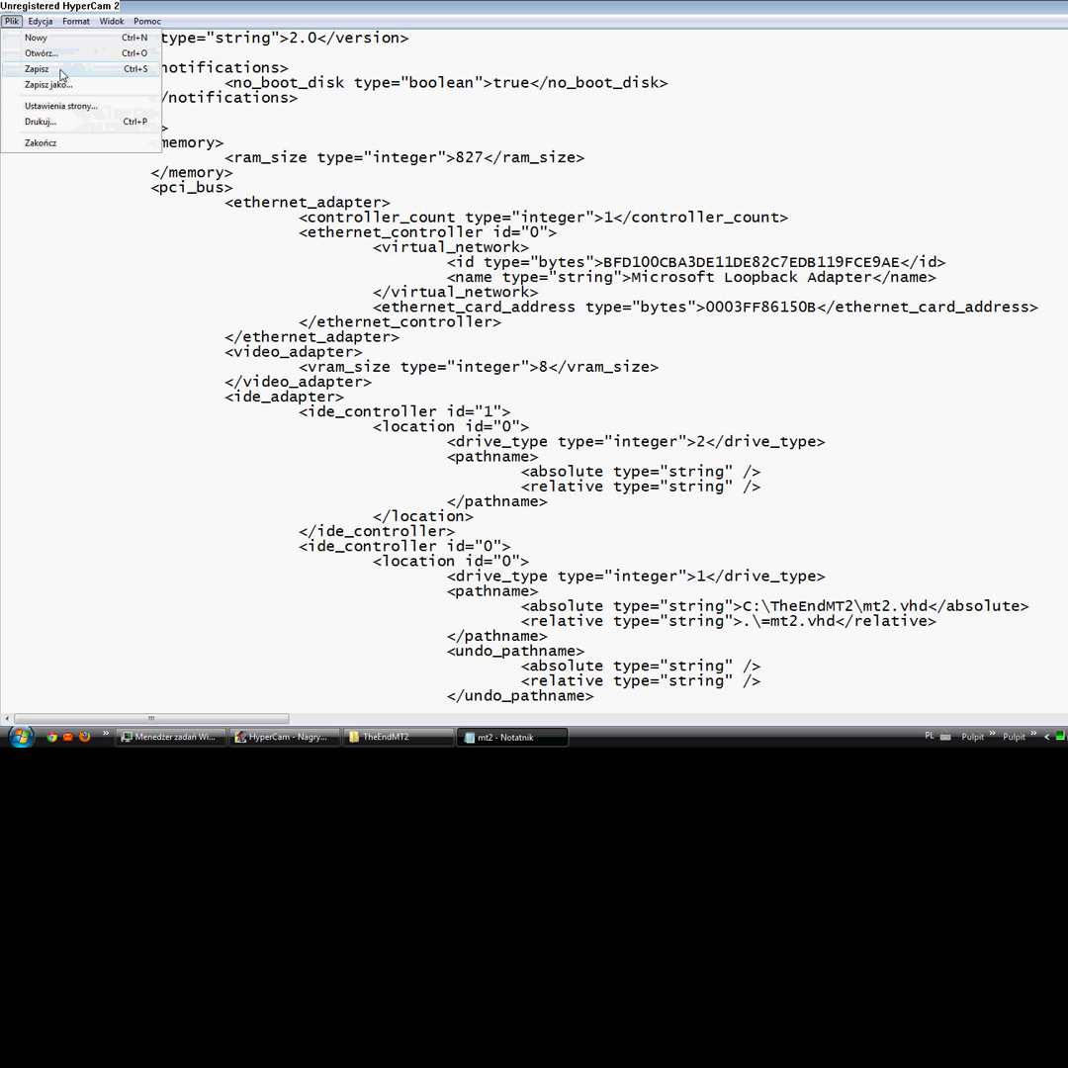
{"action": "left_click", "coordinate": [36, 69]}
{"action": "key", "text": "alt+F4"}
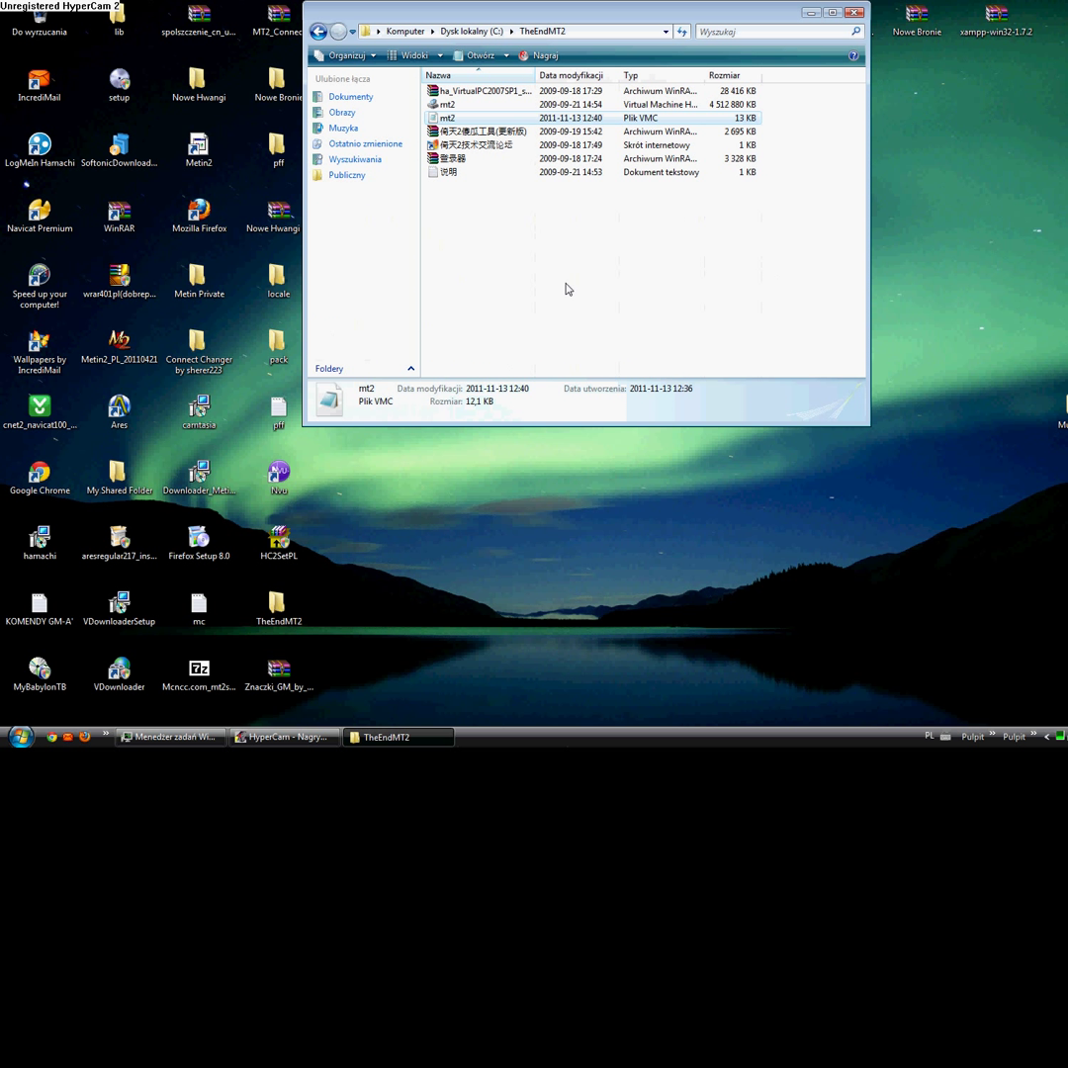
- Close the folder window, launch Microsoft Virtual PC and remove the existing mt2 machine from its console
{"action": "left_click", "coordinate": [571, 282]}
{"action": "left_click", "coordinate": [854, 12]}
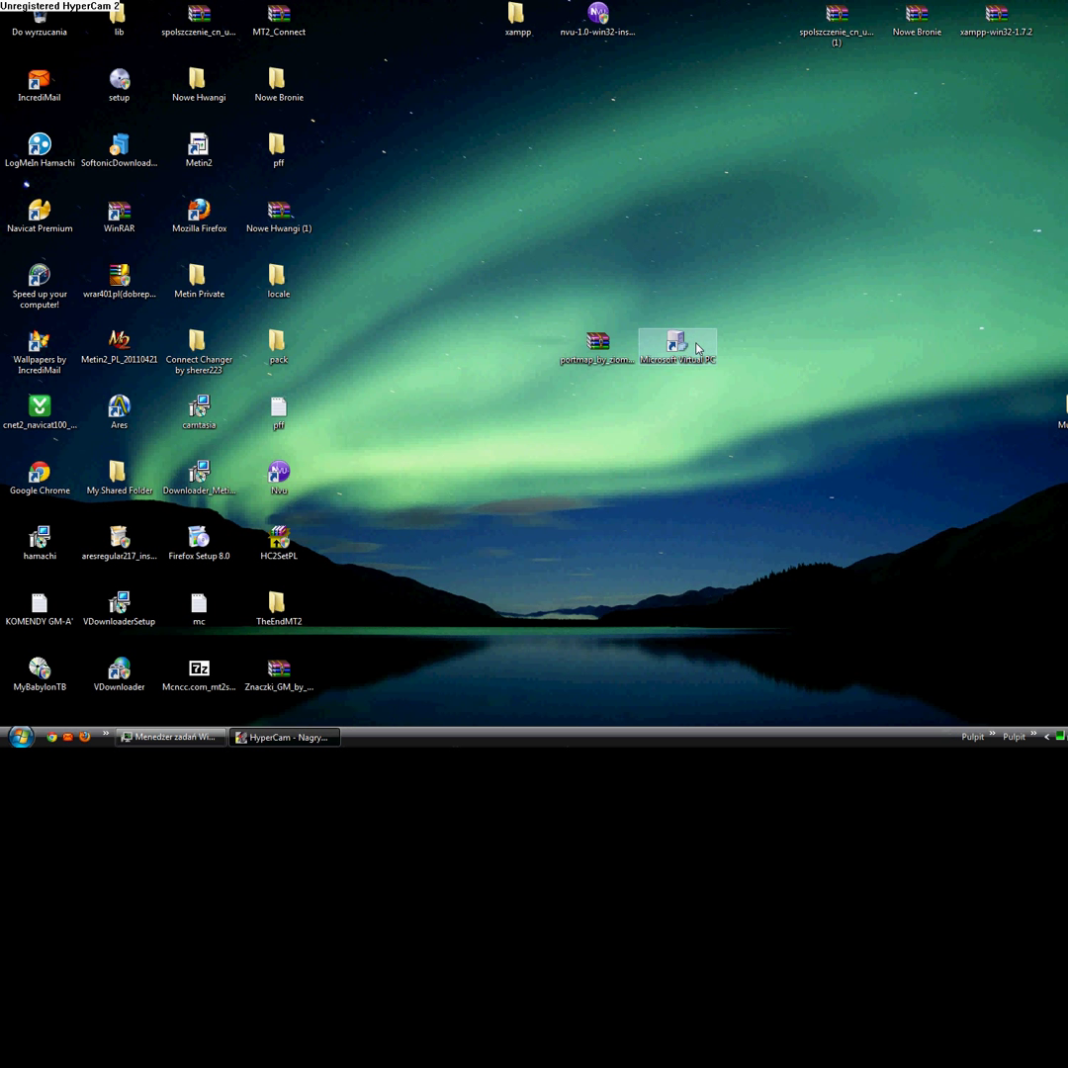
{"action": "double_click", "coordinate": [689, 352]}
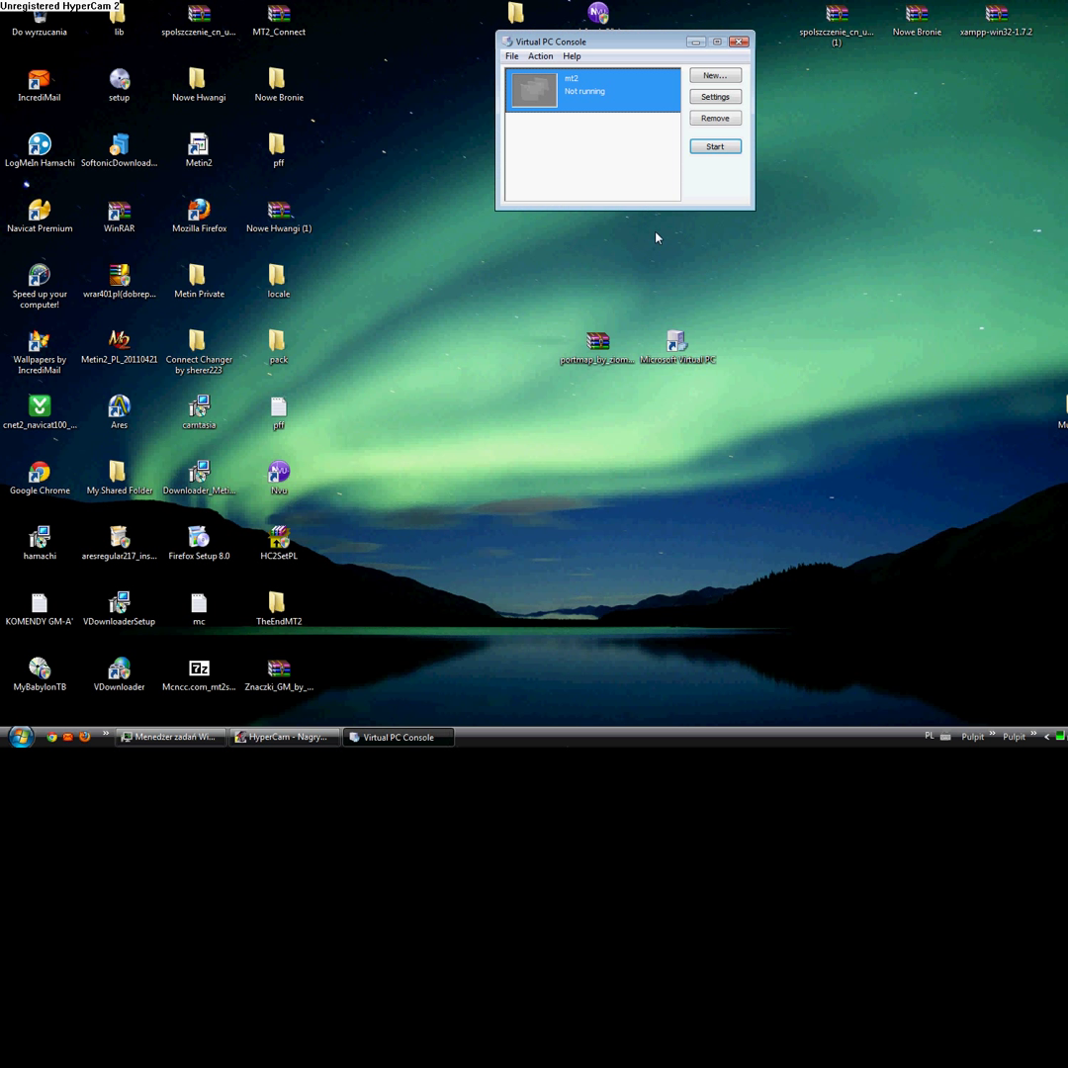
{"action": "left_click", "coordinate": [729, 120]}
{"action": "left_click", "coordinate": [663, 167]}
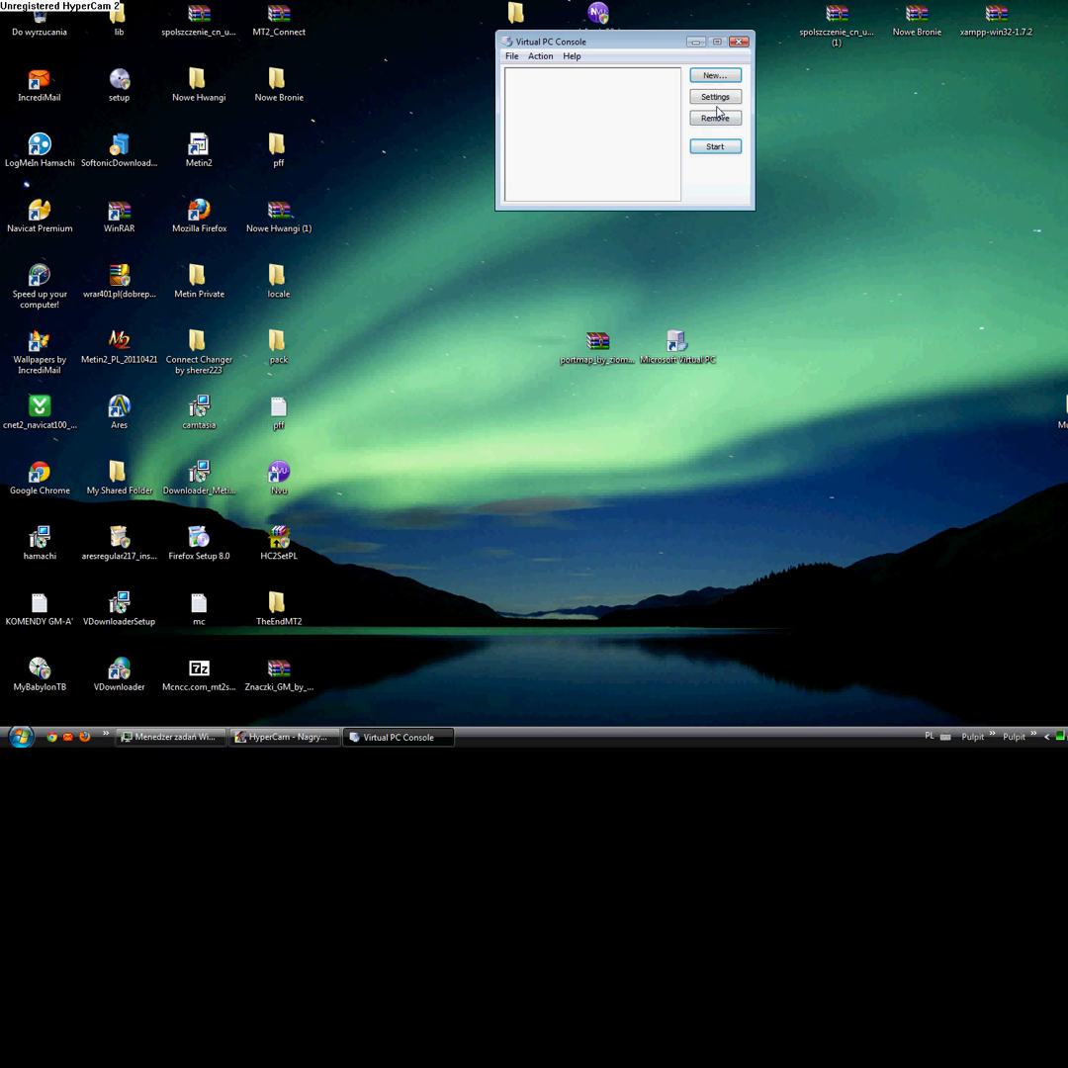
- Restart Microsoft Virtual PC and choose to add an existing virtual machine in the New Virtual Machine Wizard
{"action": "left_click", "coordinate": [739, 42]}
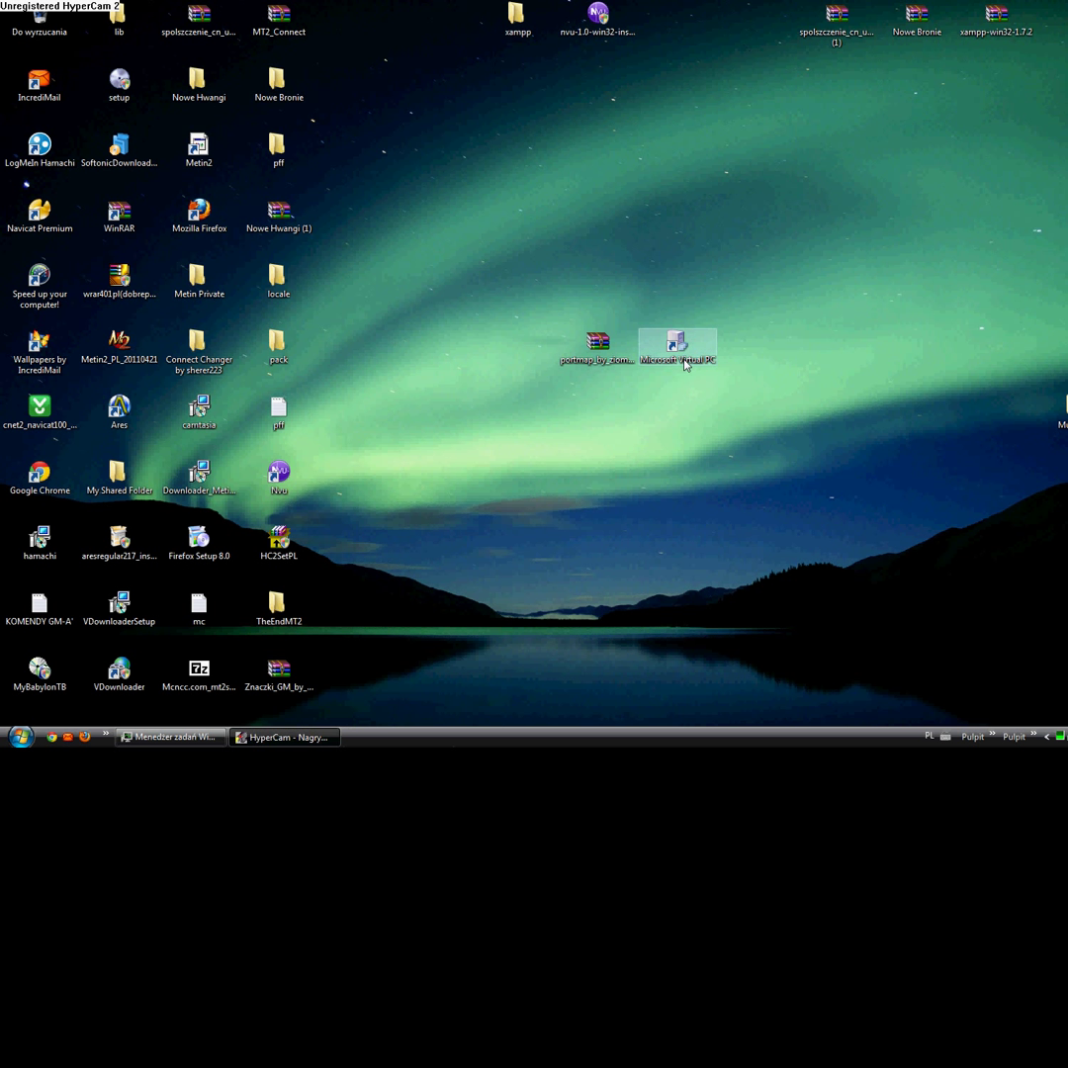
{"action": "double_click", "coordinate": [679, 346]}
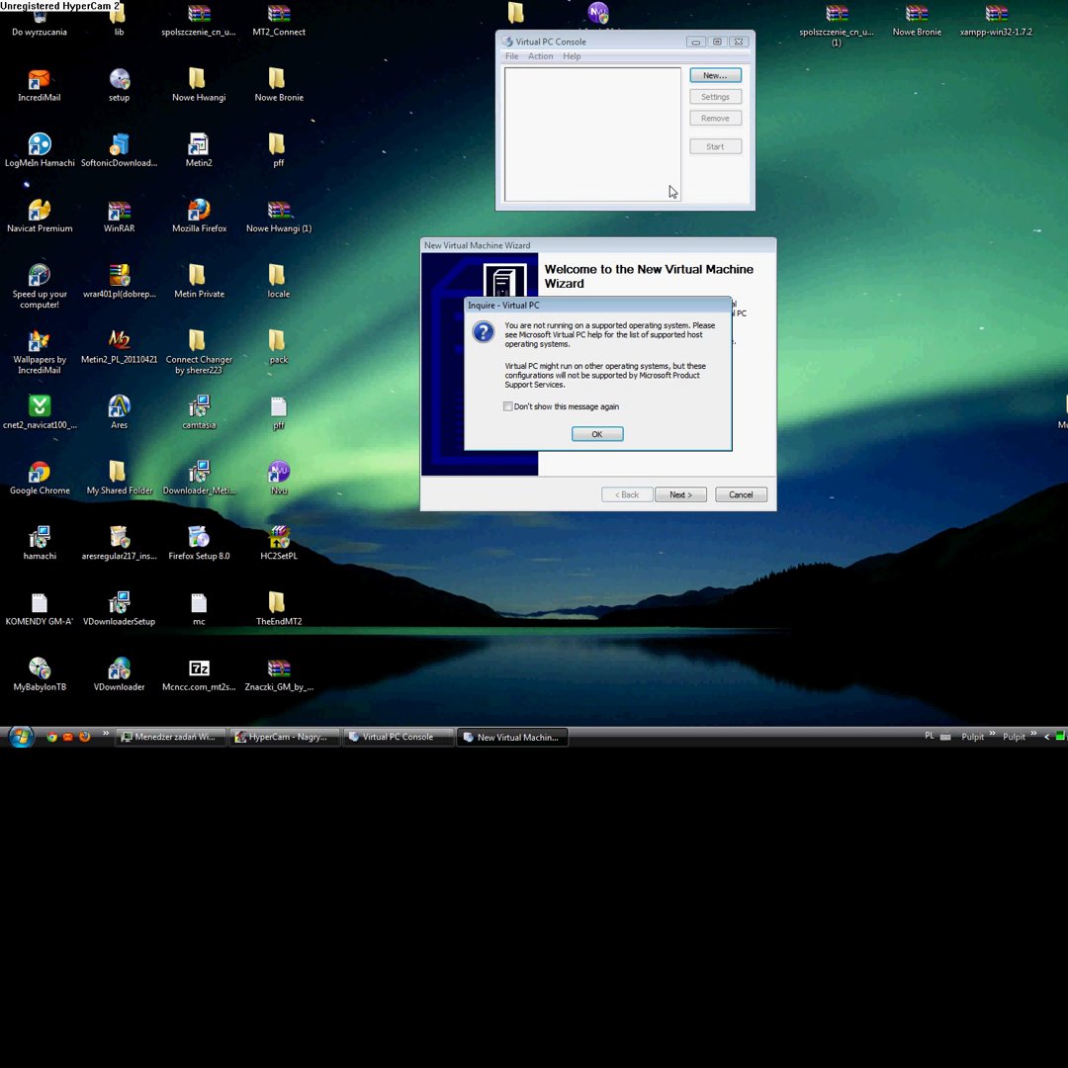
{"action": "left_click", "coordinate": [597, 432]}
{"action": "left_click", "coordinate": [681, 495]}
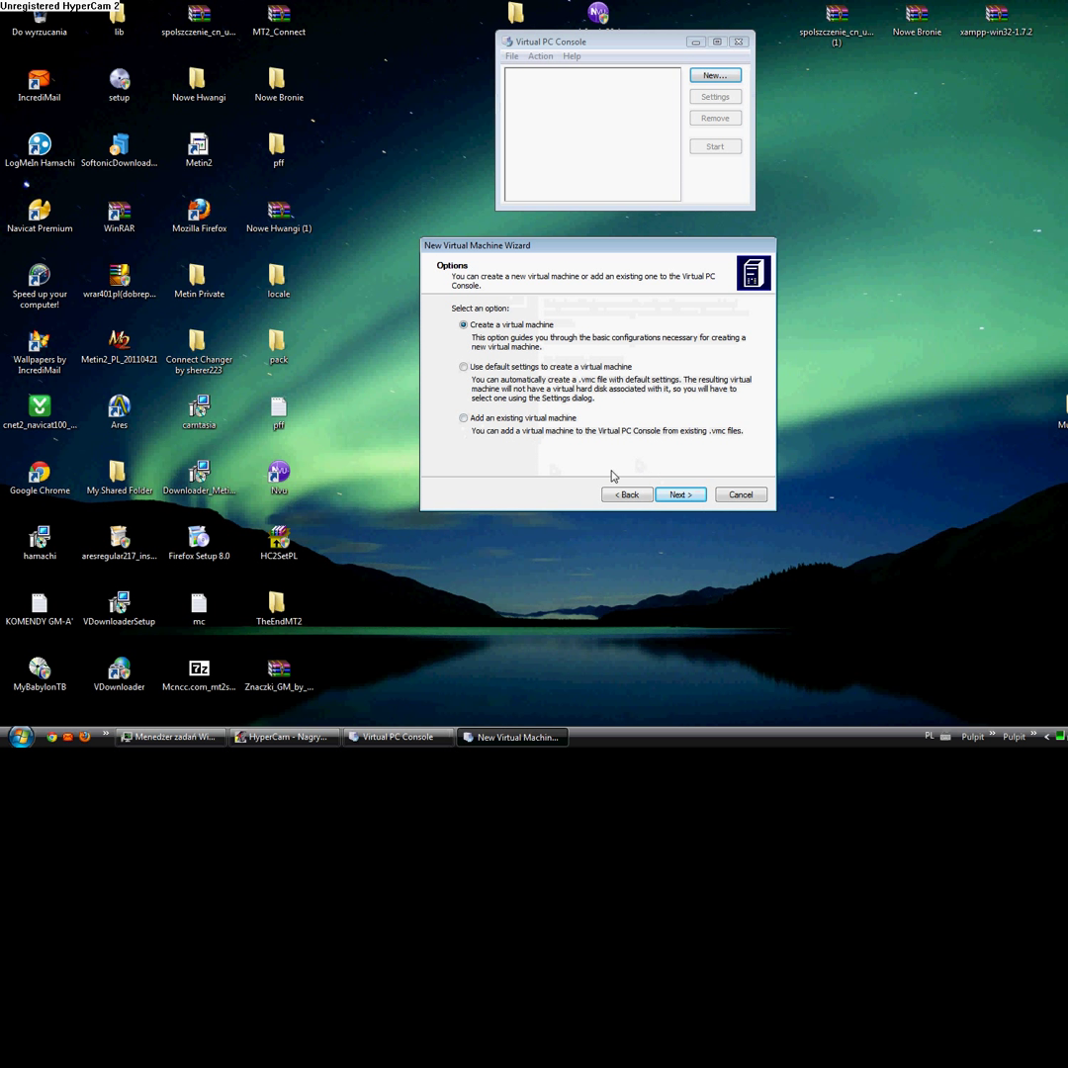
{"action": "left_click", "coordinate": [463, 418]}
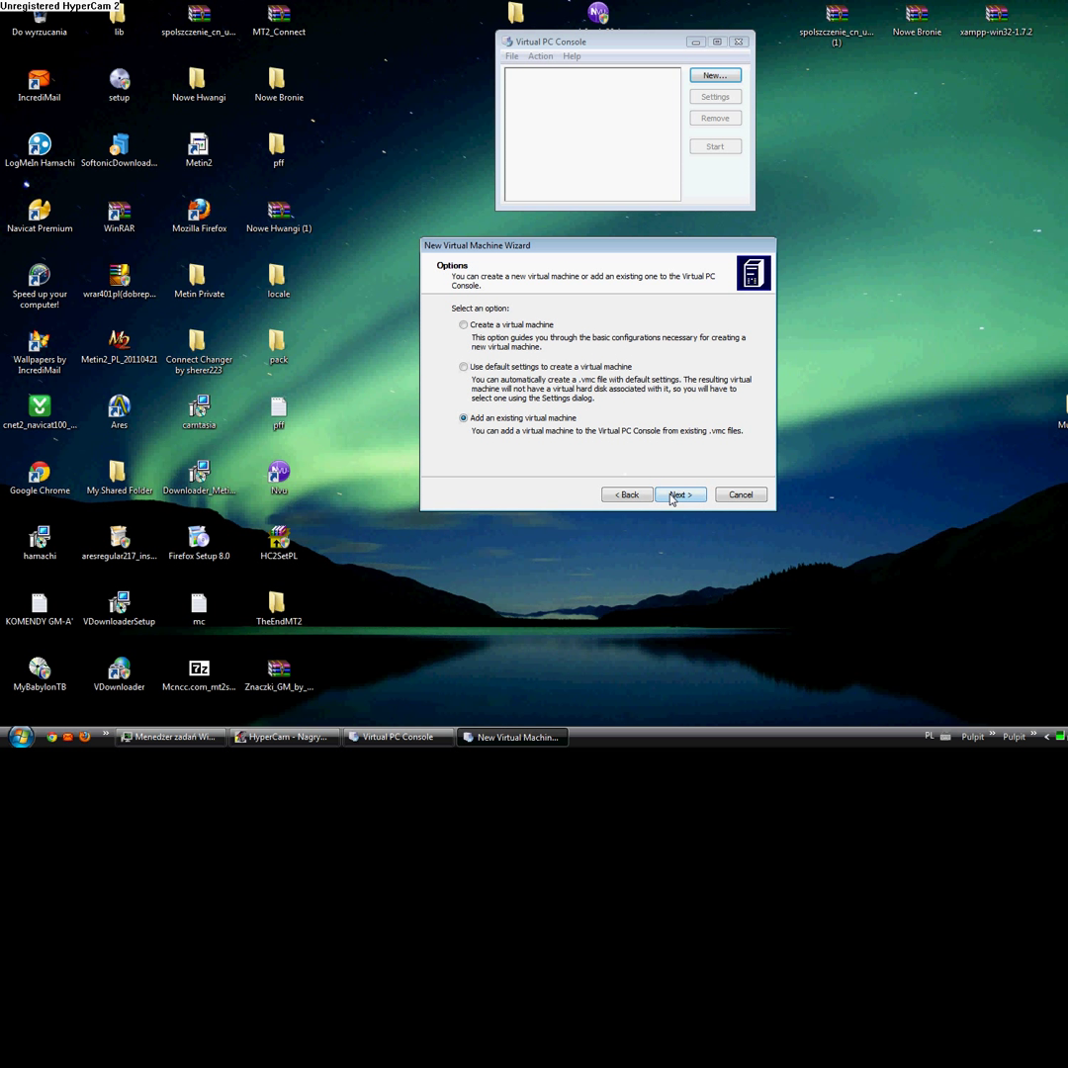
{"action": "left_click", "coordinate": [676, 497]}
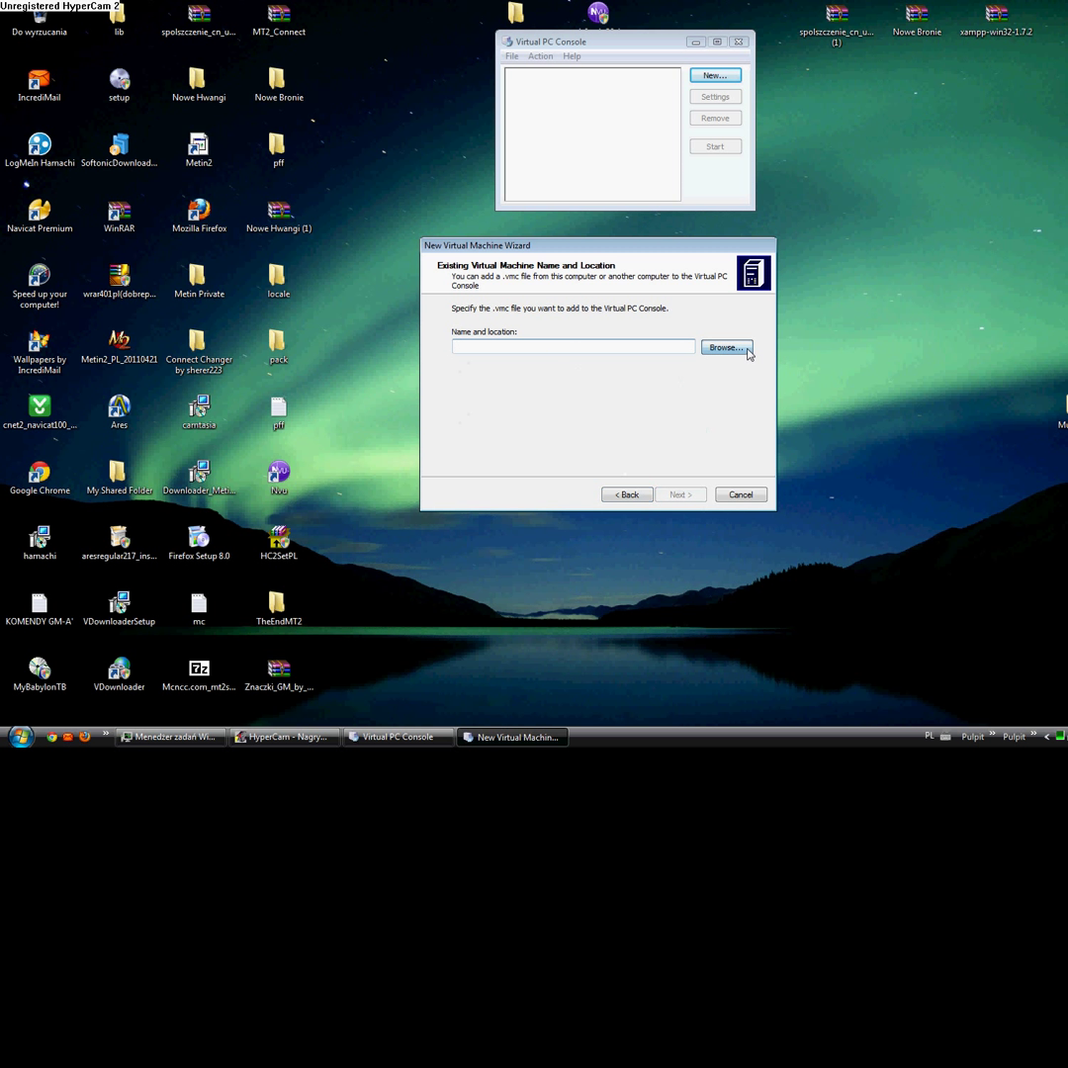
- Select the mt2 configuration file from C:\TheEndMT2 and finish the wizard with its settings opening
{"action": "left_click", "coordinate": [599, 261]}
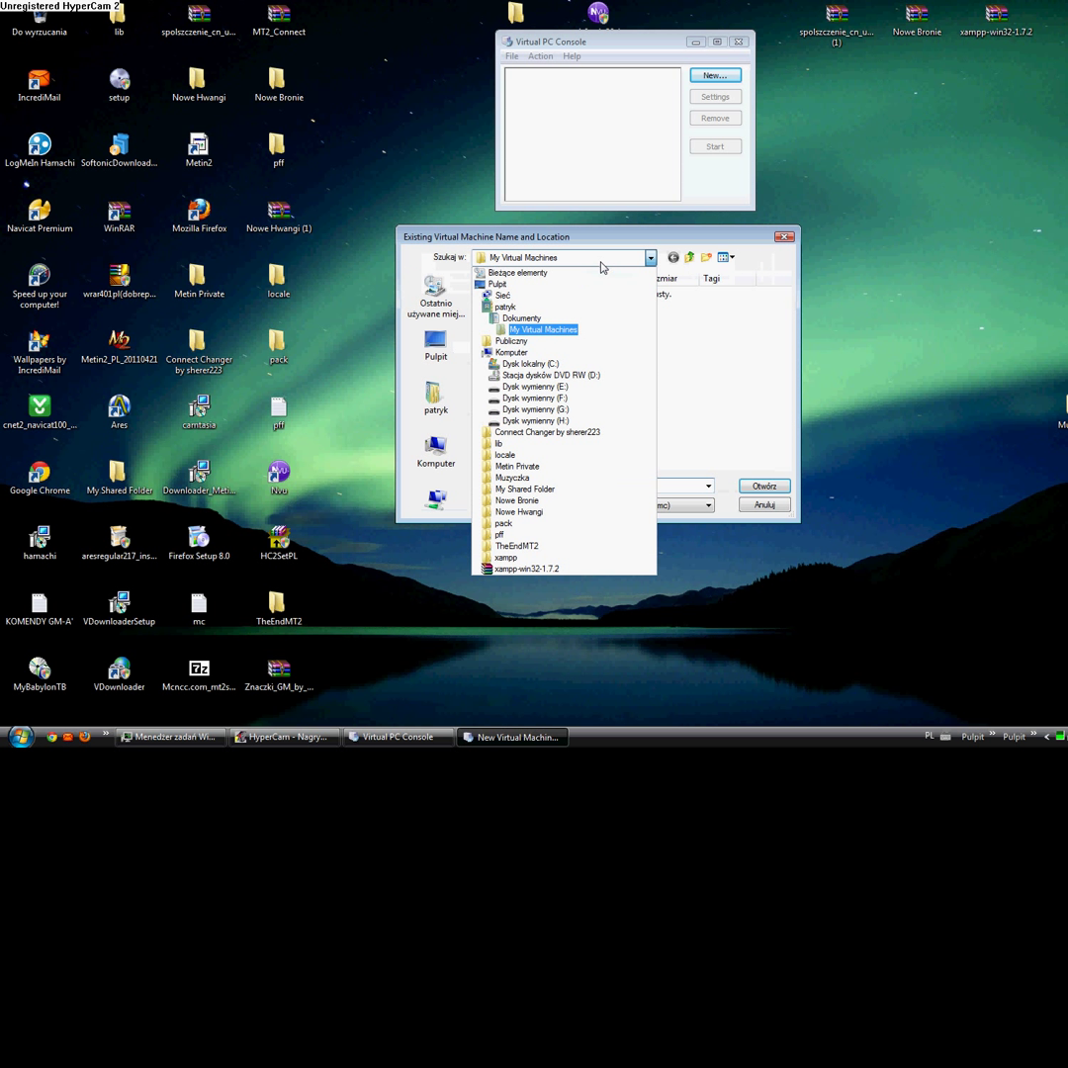
{"action": "left_click", "coordinate": [554, 365]}
{"action": "left_click", "coordinate": [556, 366]}
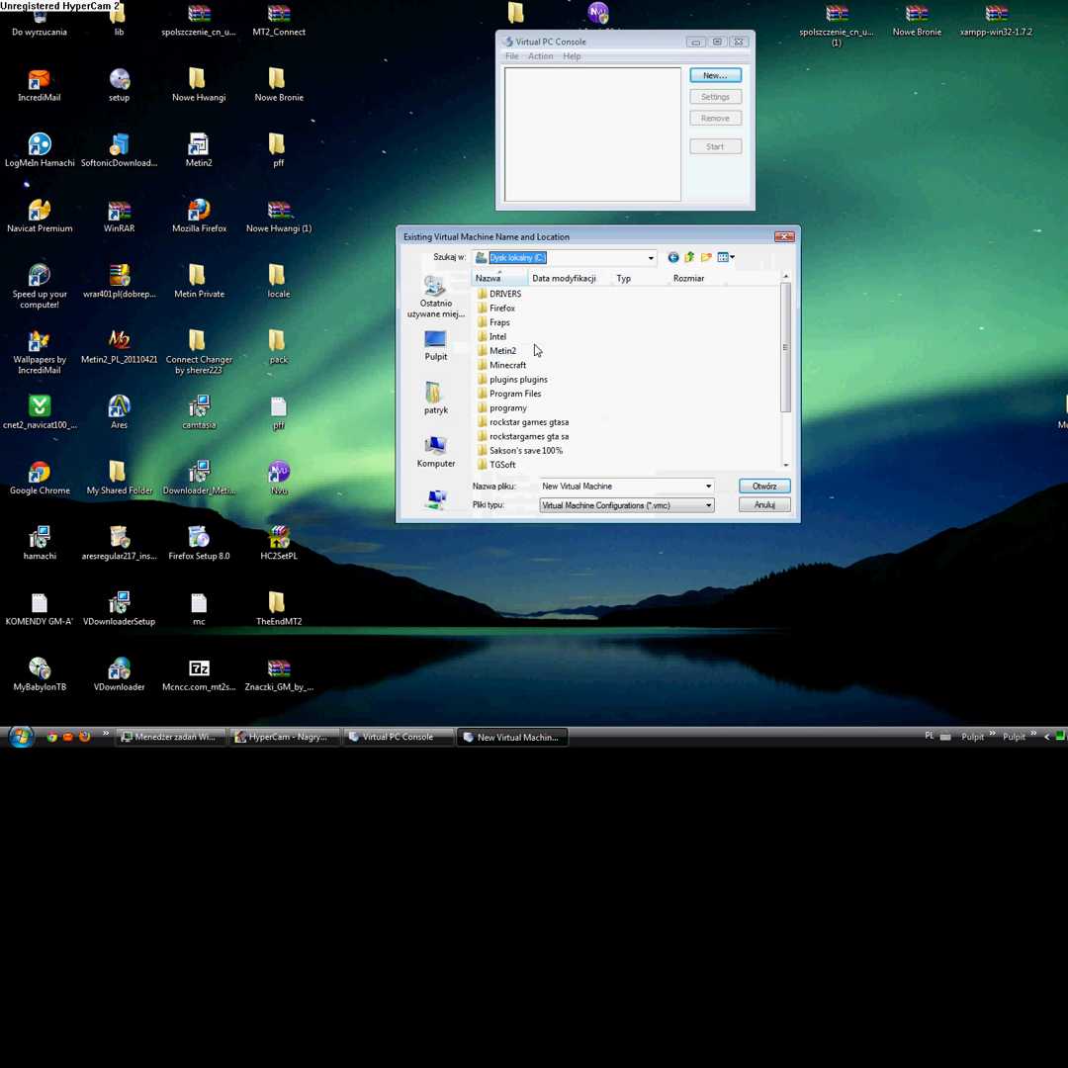
{"action": "scroll", "coordinate": [795, 366], "scroll_direction": "down", "scroll_amount": 2}
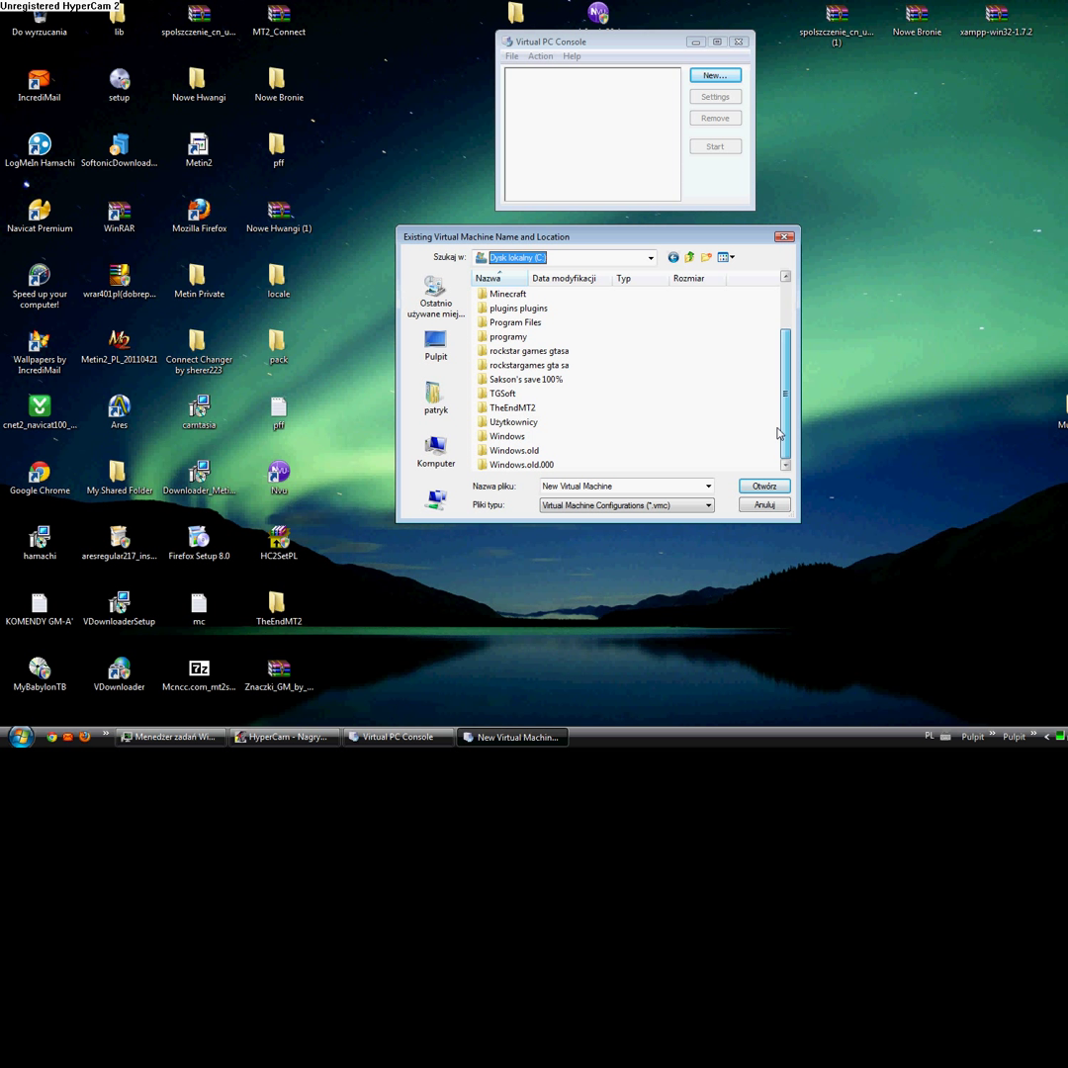
{"action": "double_click", "coordinate": [509, 409]}
{"action": "double_click", "coordinate": [507, 295]}
{"action": "left_click", "coordinate": [679, 494]}
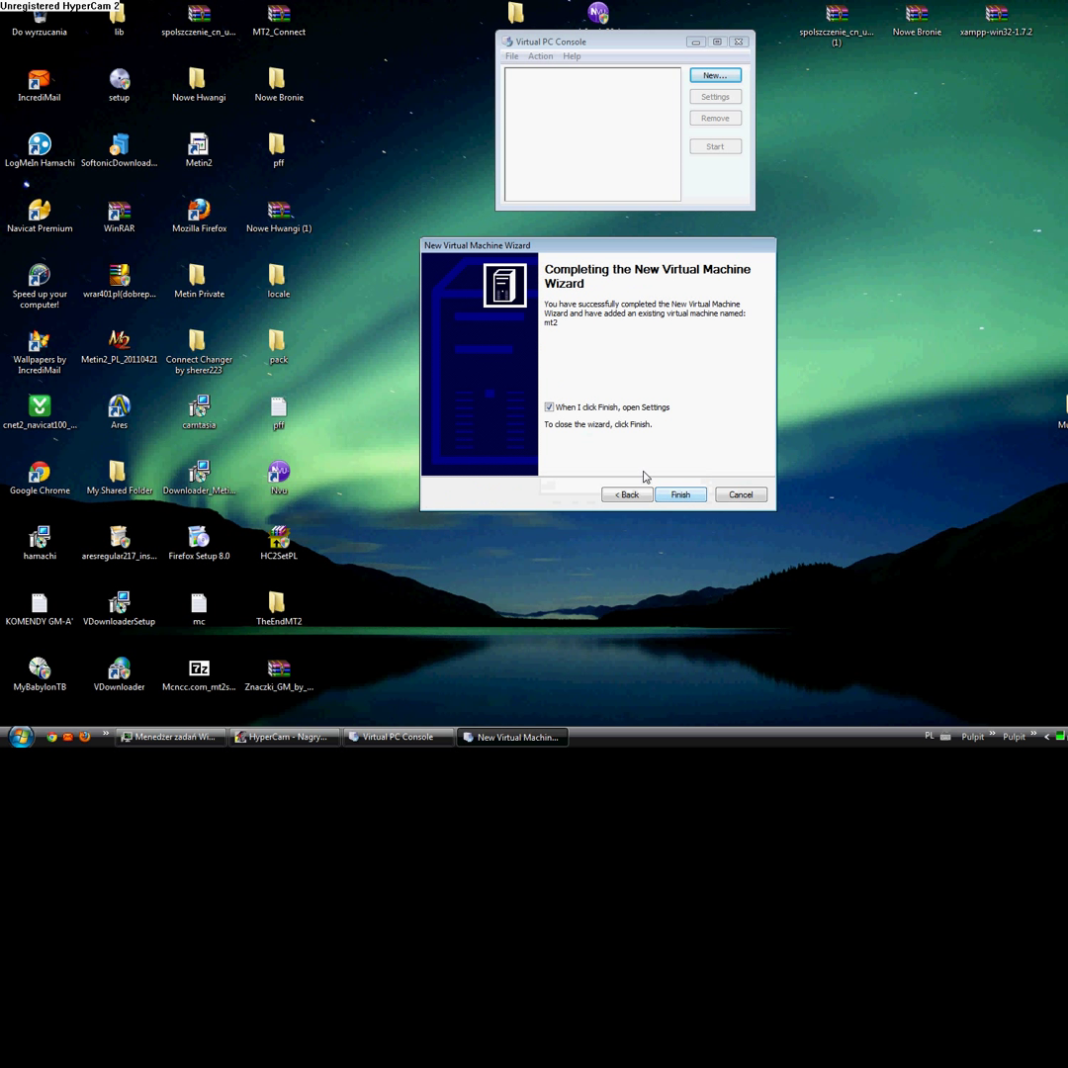
{"action": "left_click", "coordinate": [679, 495]}
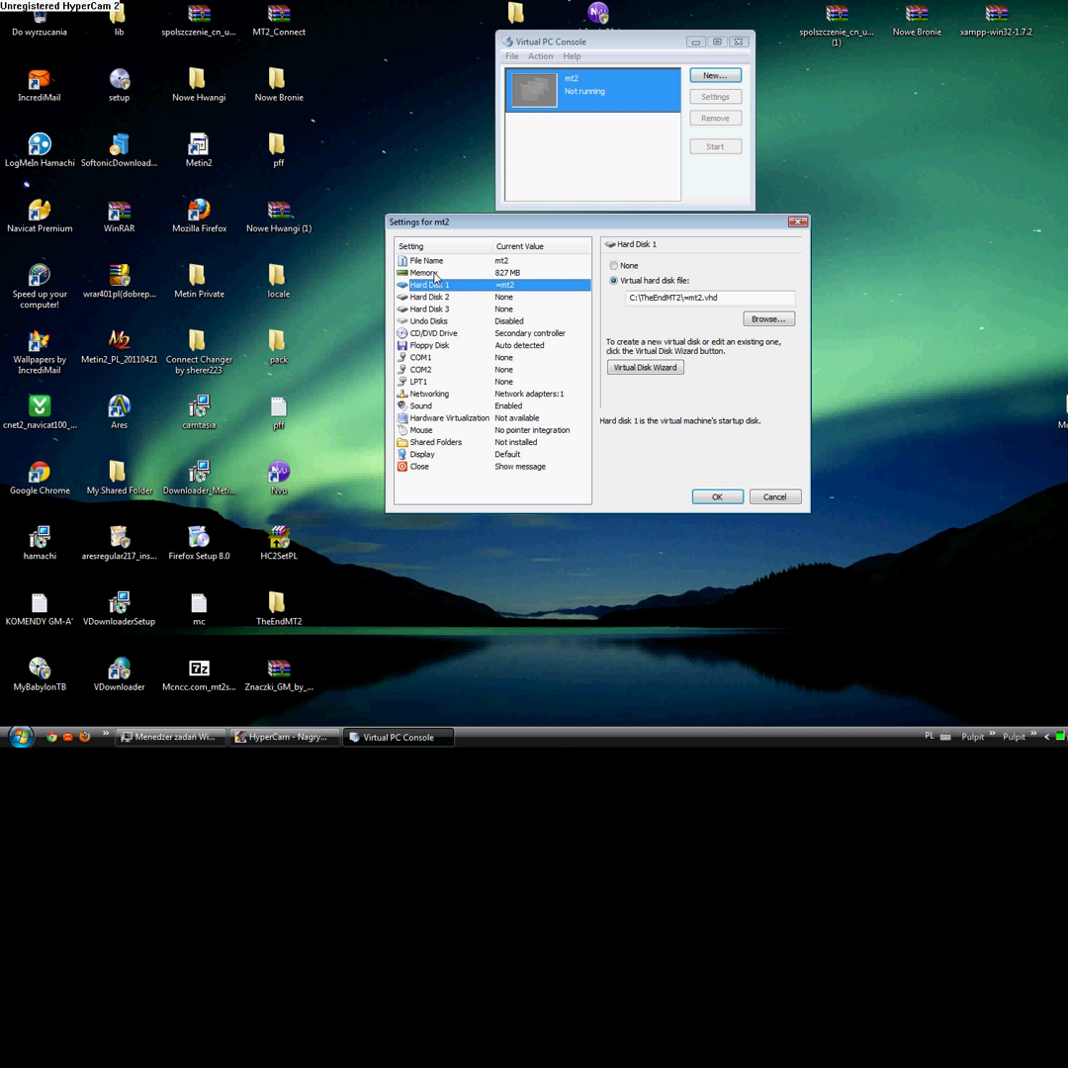
- Set the mt2 machine's RAM to 1200 MB
{"action": "left_click", "coordinate": [434, 274]}
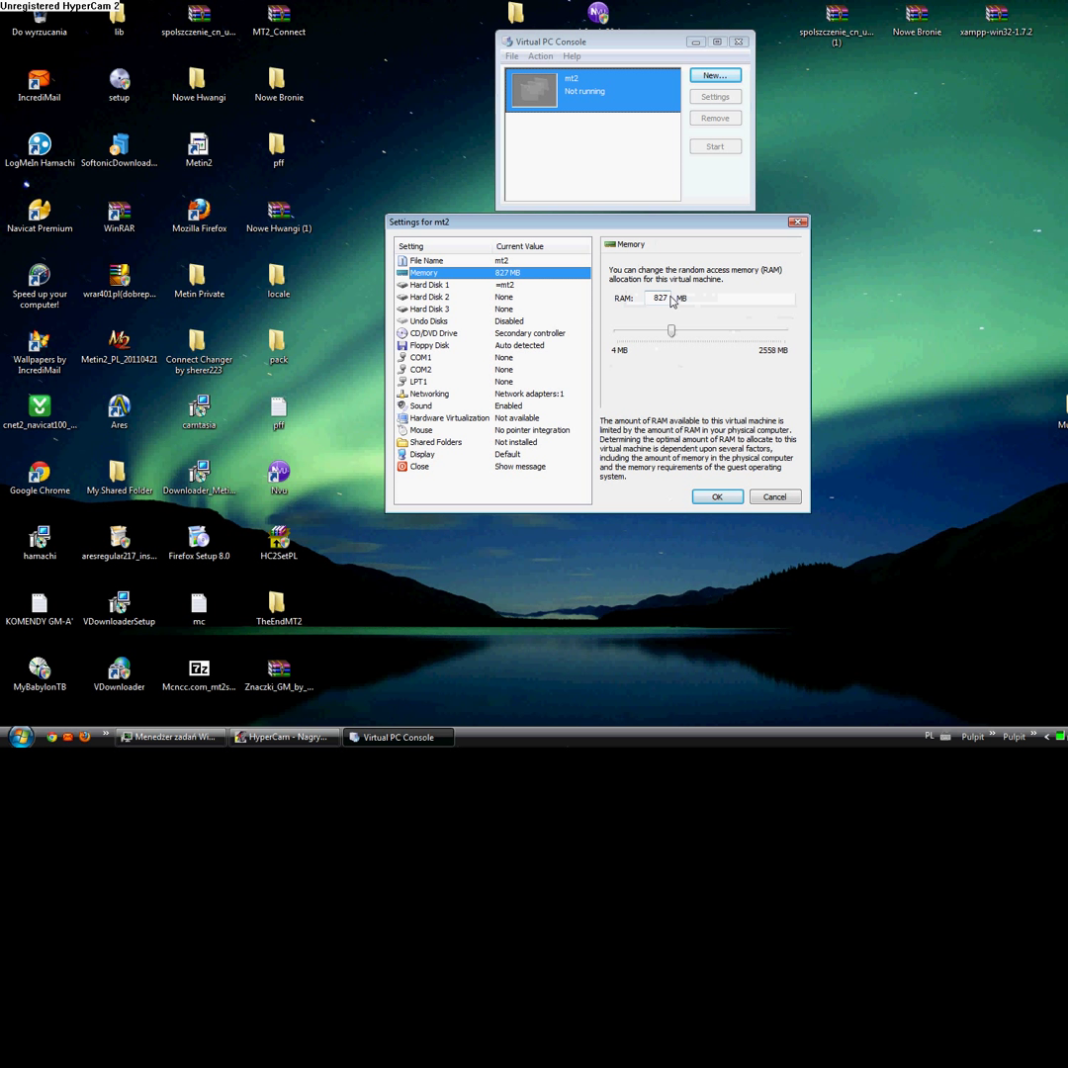
{"action": "double_click", "coordinate": [669, 298]}
{"action": "key", "text": "BackSpace"}
{"action": "type", "text": "1200"}
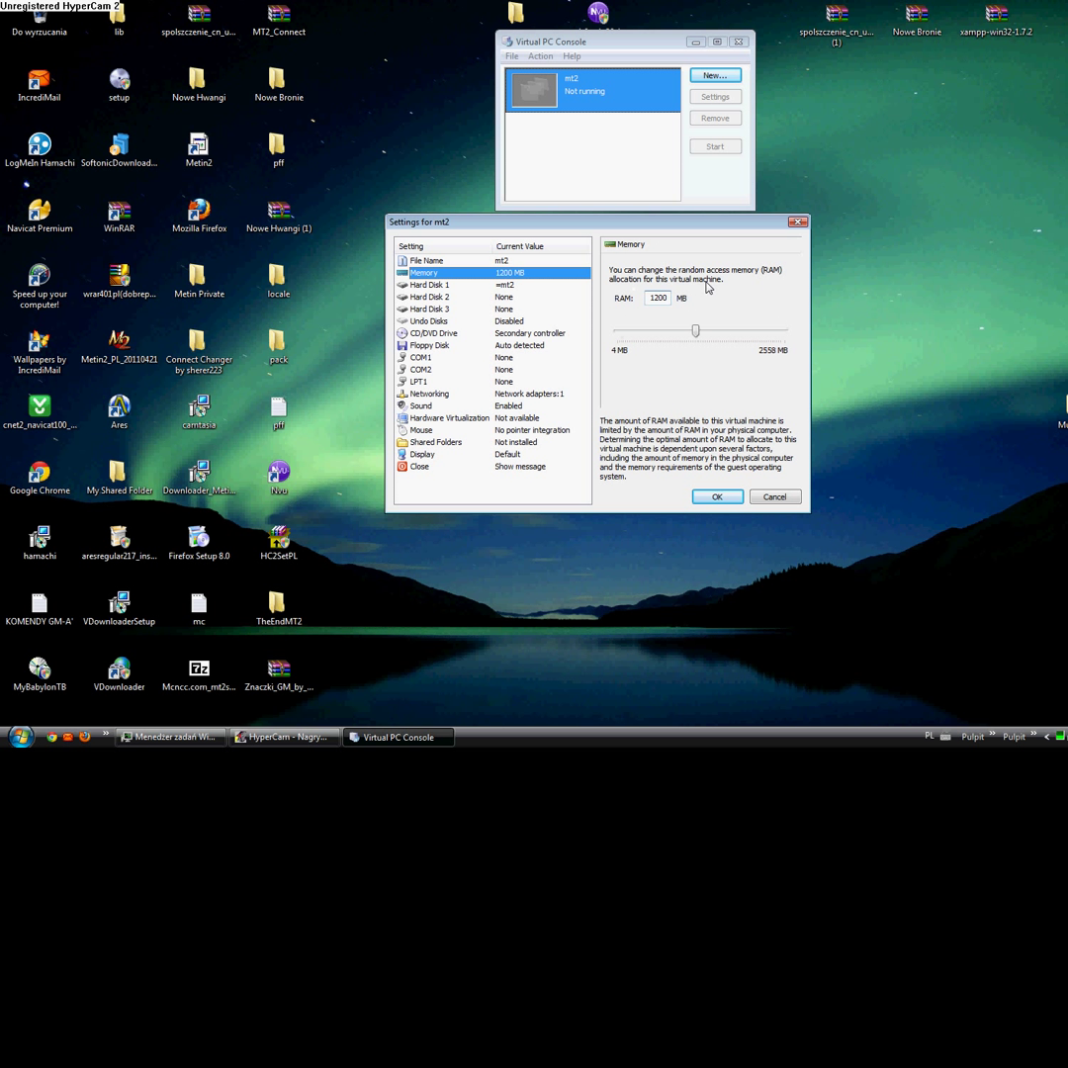
- Set network Adapter 1 to Hamachi Network Interface, accept the settings and start the mt2 machine
{"action": "left_click", "coordinate": [431, 393]}
{"action": "left_click", "coordinate": [728, 293]}
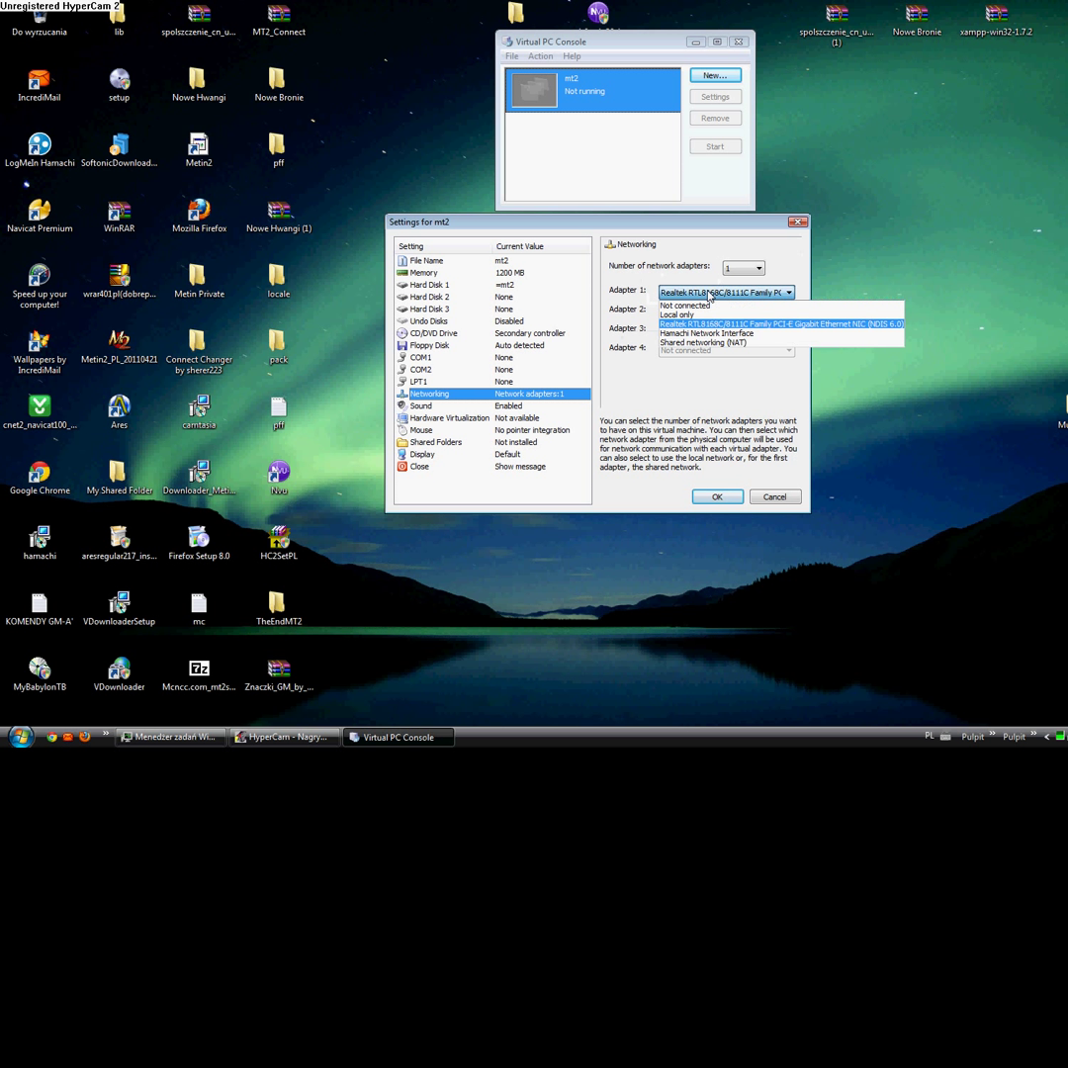
{"action": "left_click", "coordinate": [713, 334]}
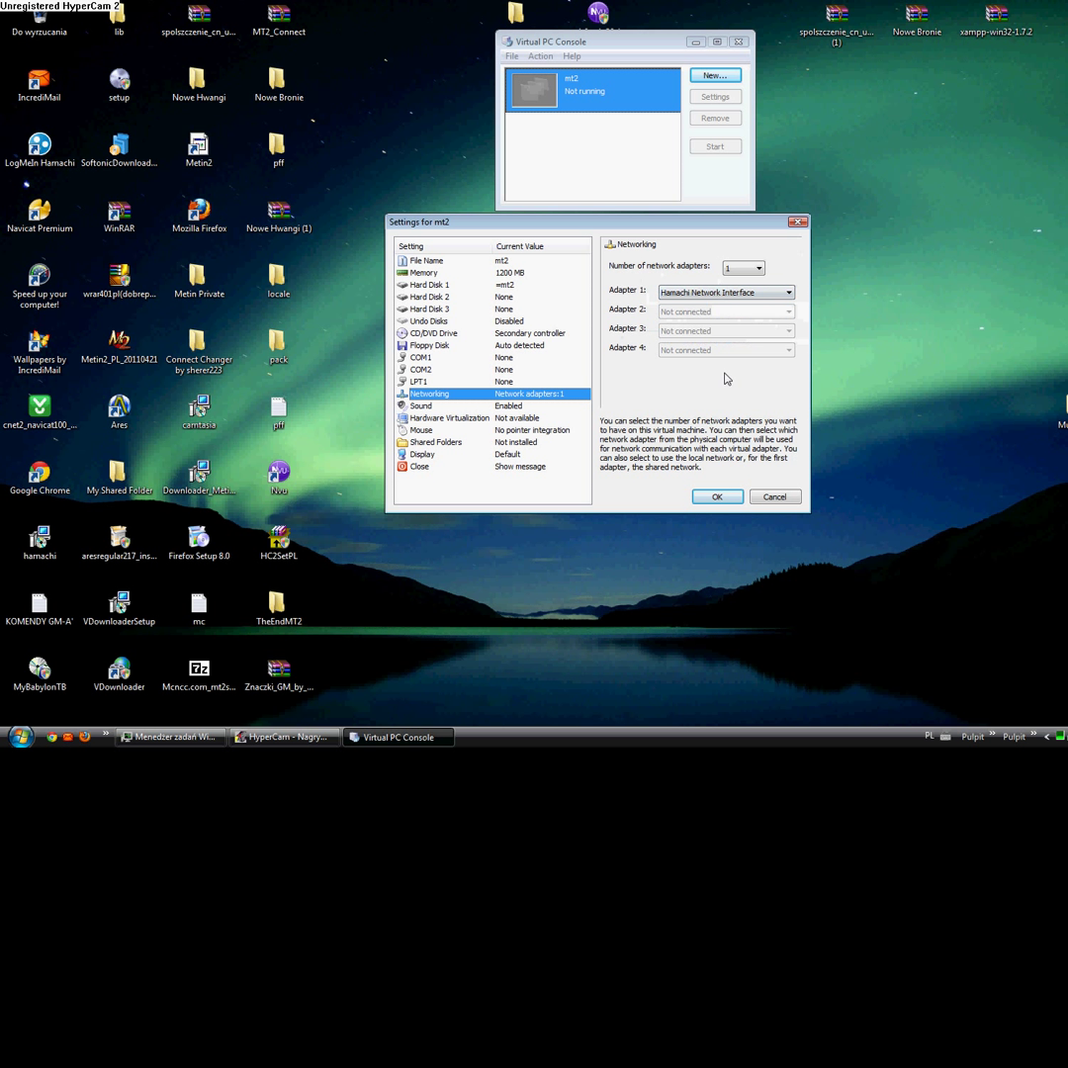
{"action": "left_click", "coordinate": [717, 497]}
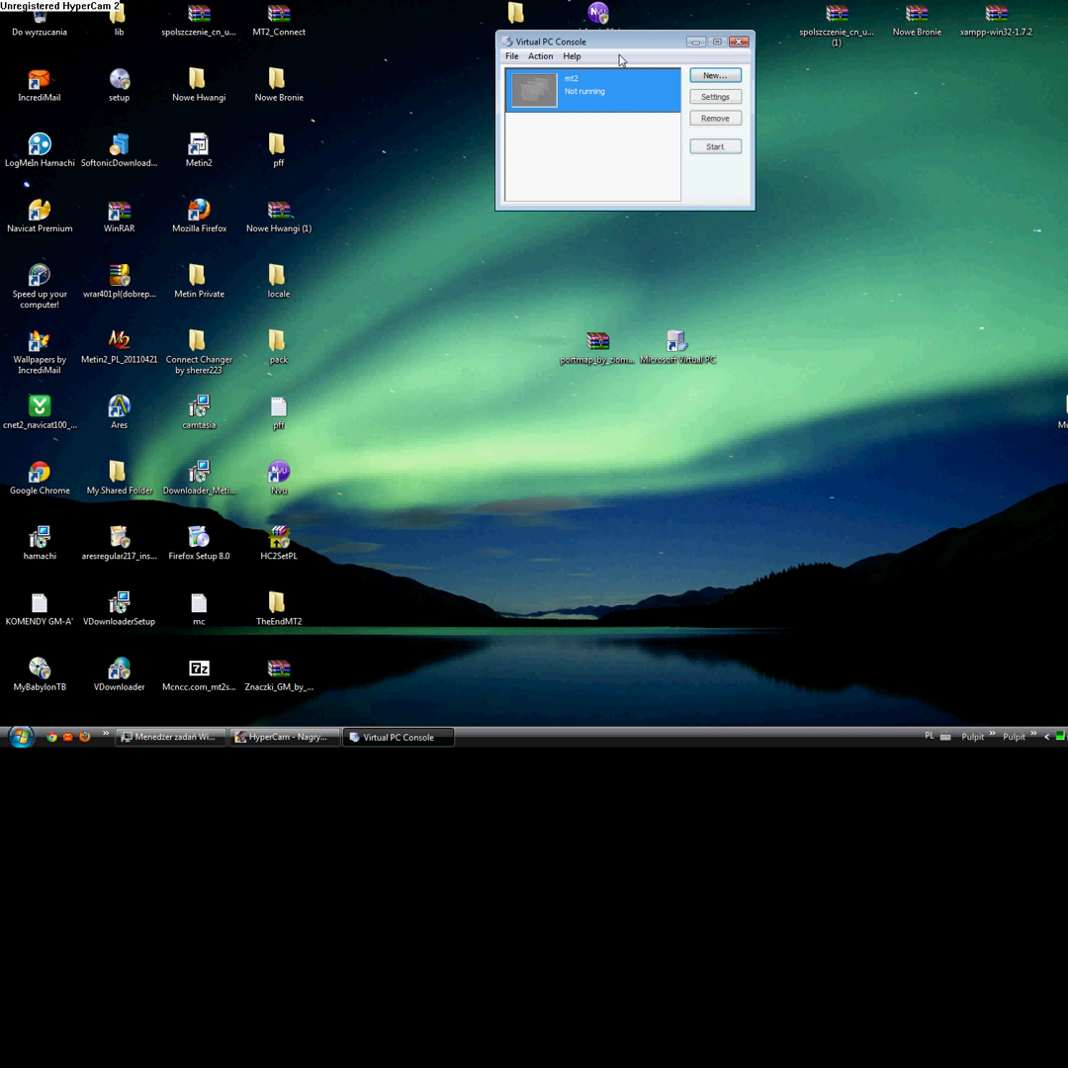
{"action": "left_click", "coordinate": [718, 147]}
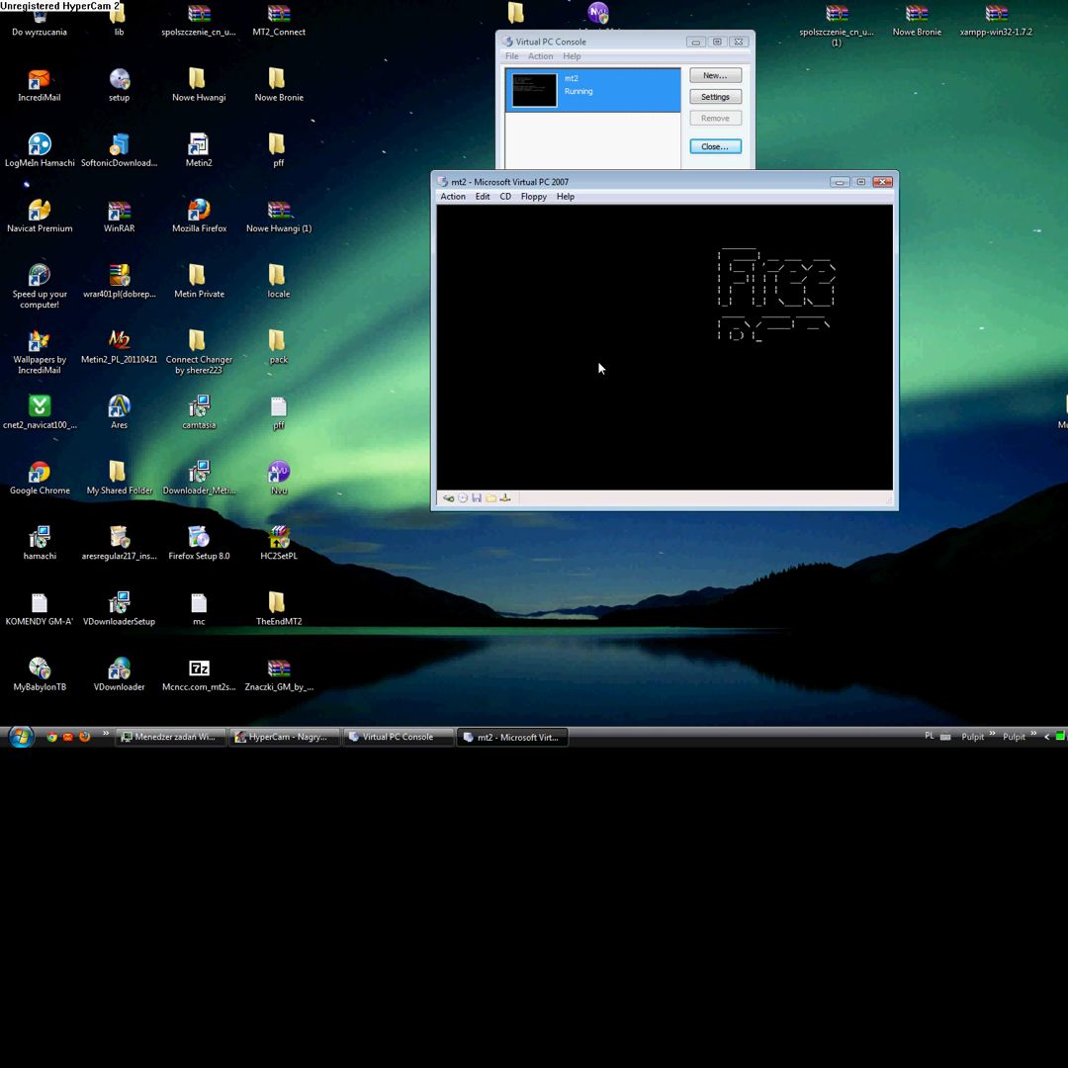
- Continue the mt2 machine's boot past the FreeBSD boot menu and shift its window slightly on the desktop
{"action": "key", "text": "Return"}
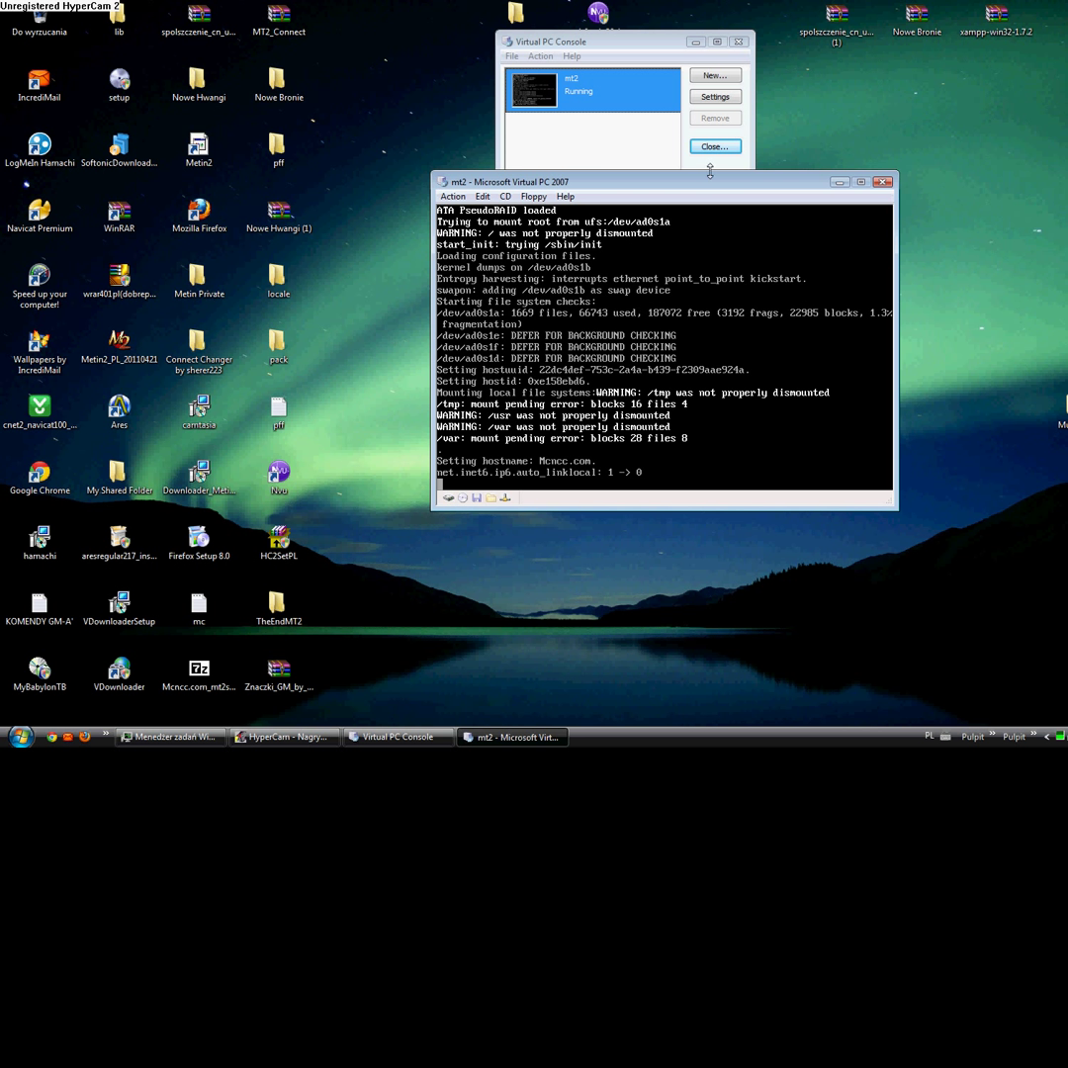
{"action": "left_click_drag", "start_coordinate": [709, 172], "coordinate": [741, 178]}
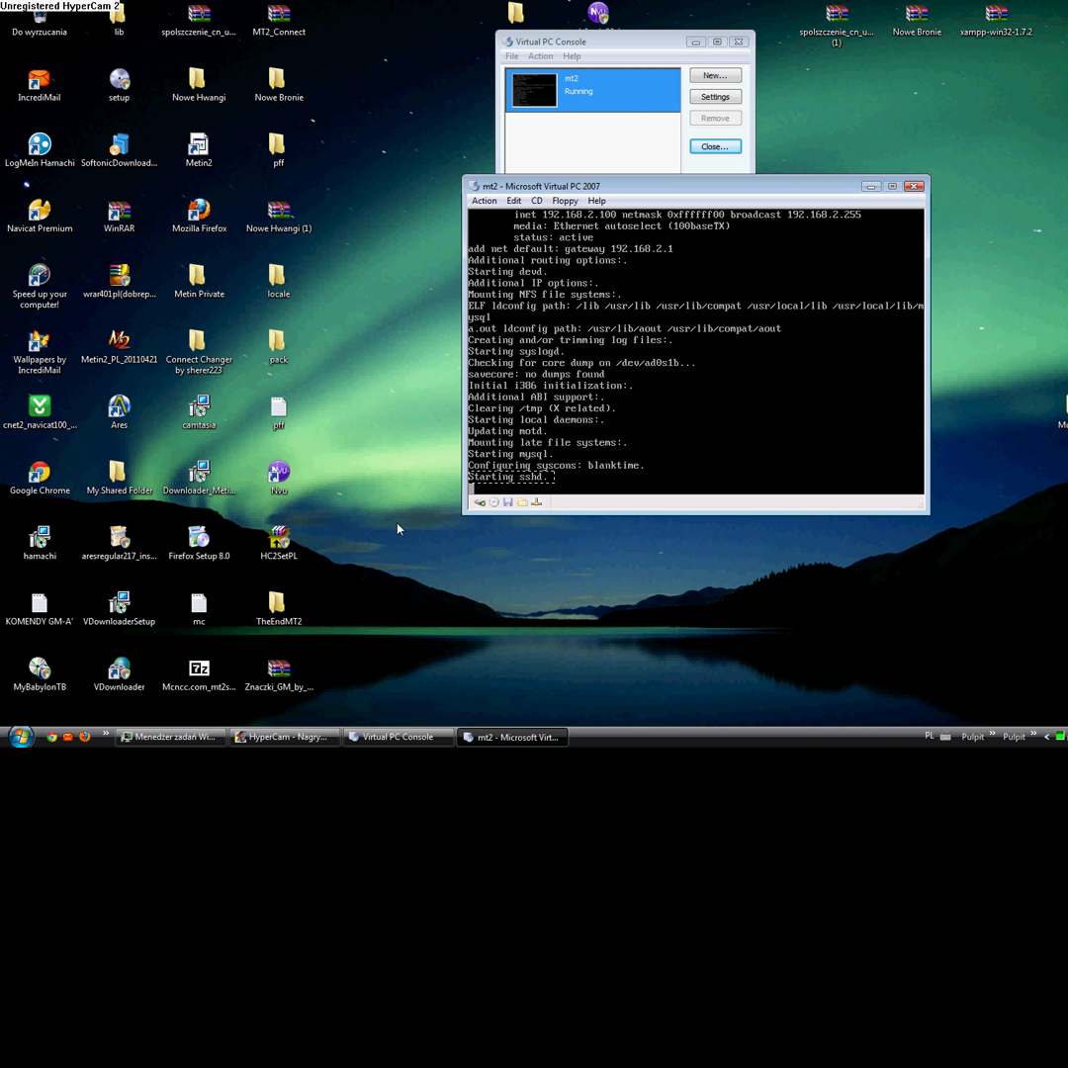
{"action": "left_click", "coordinate": [580, 490]}
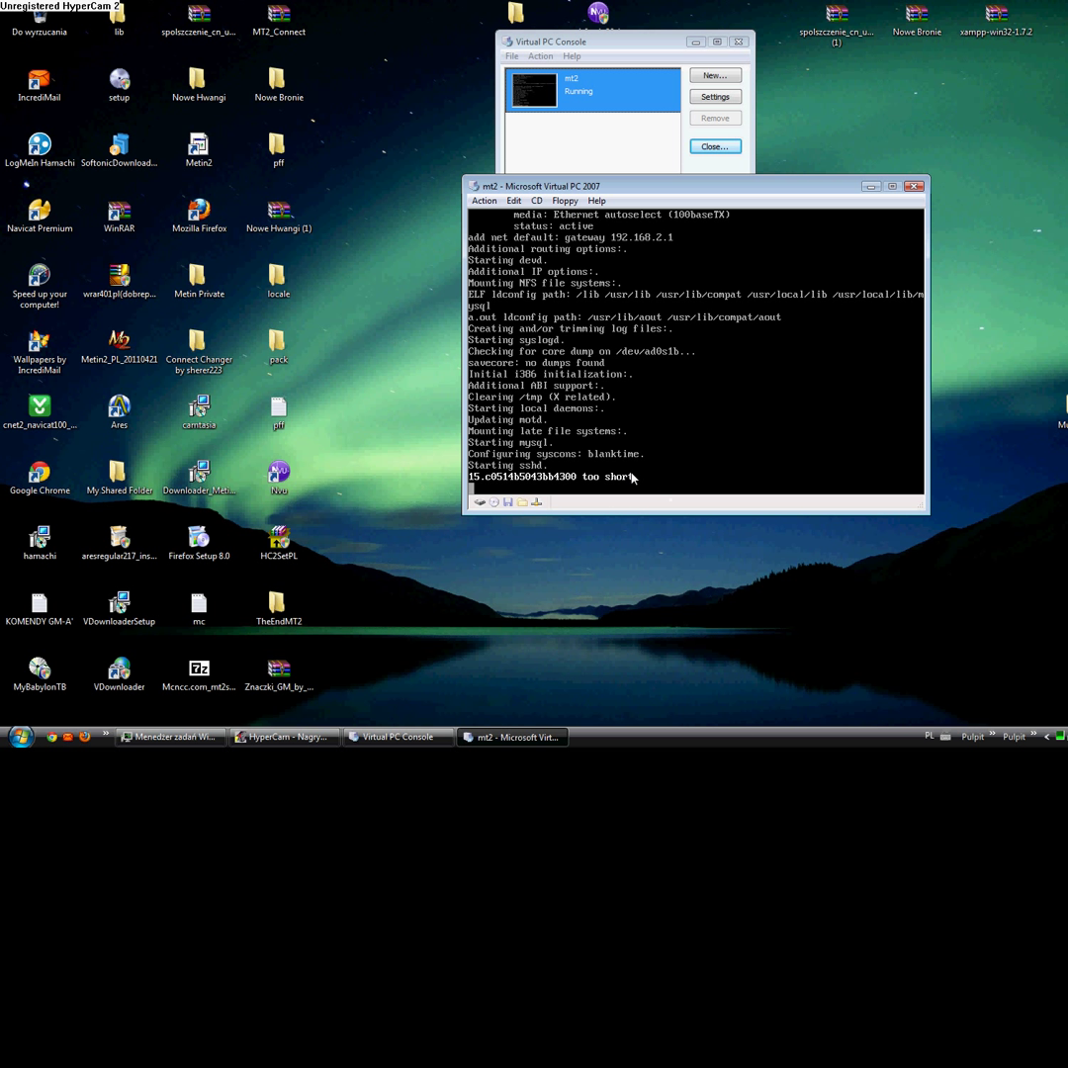
{"action": "left_click", "coordinate": [527, 561]}
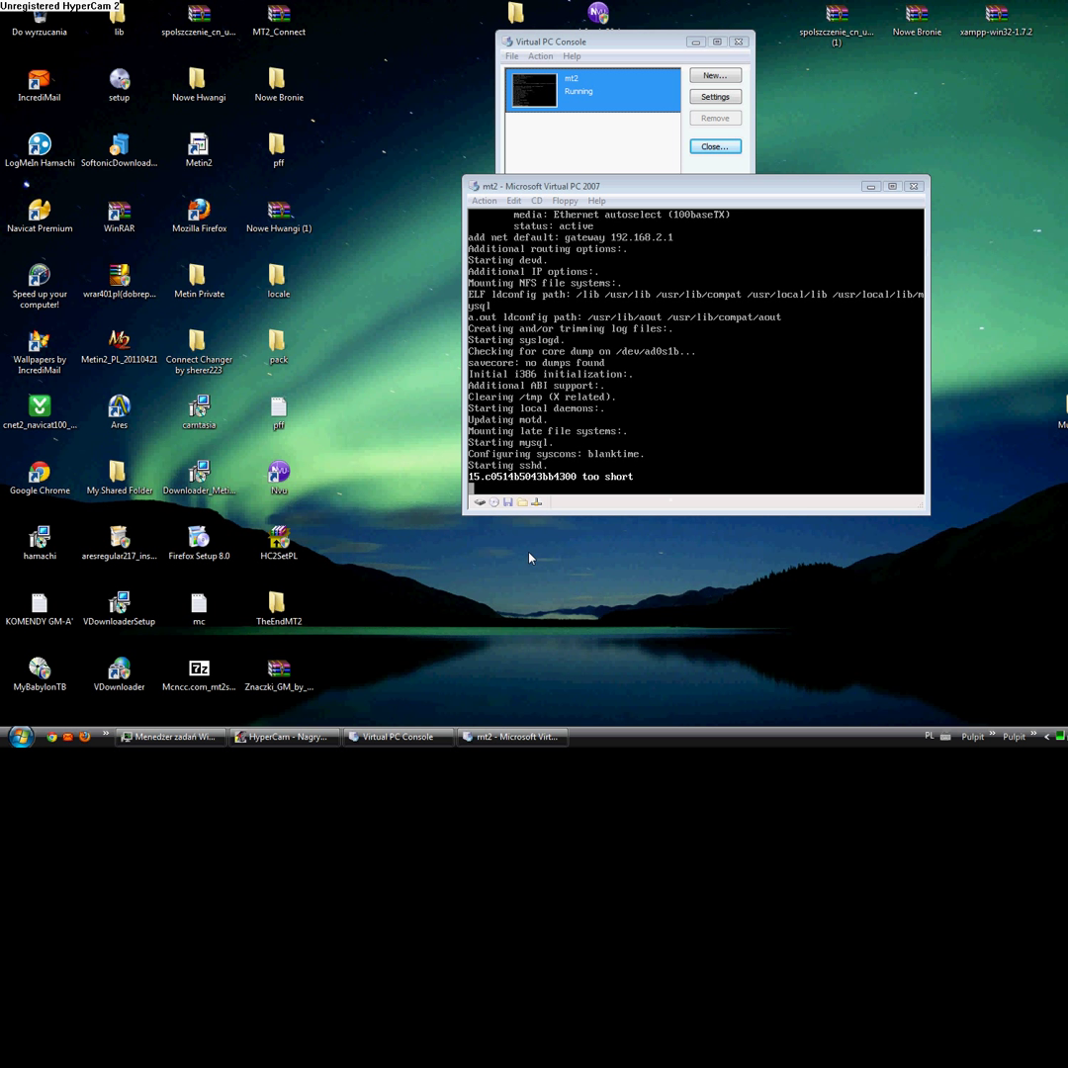
{"action": "left_click", "coordinate": [637, 477]}
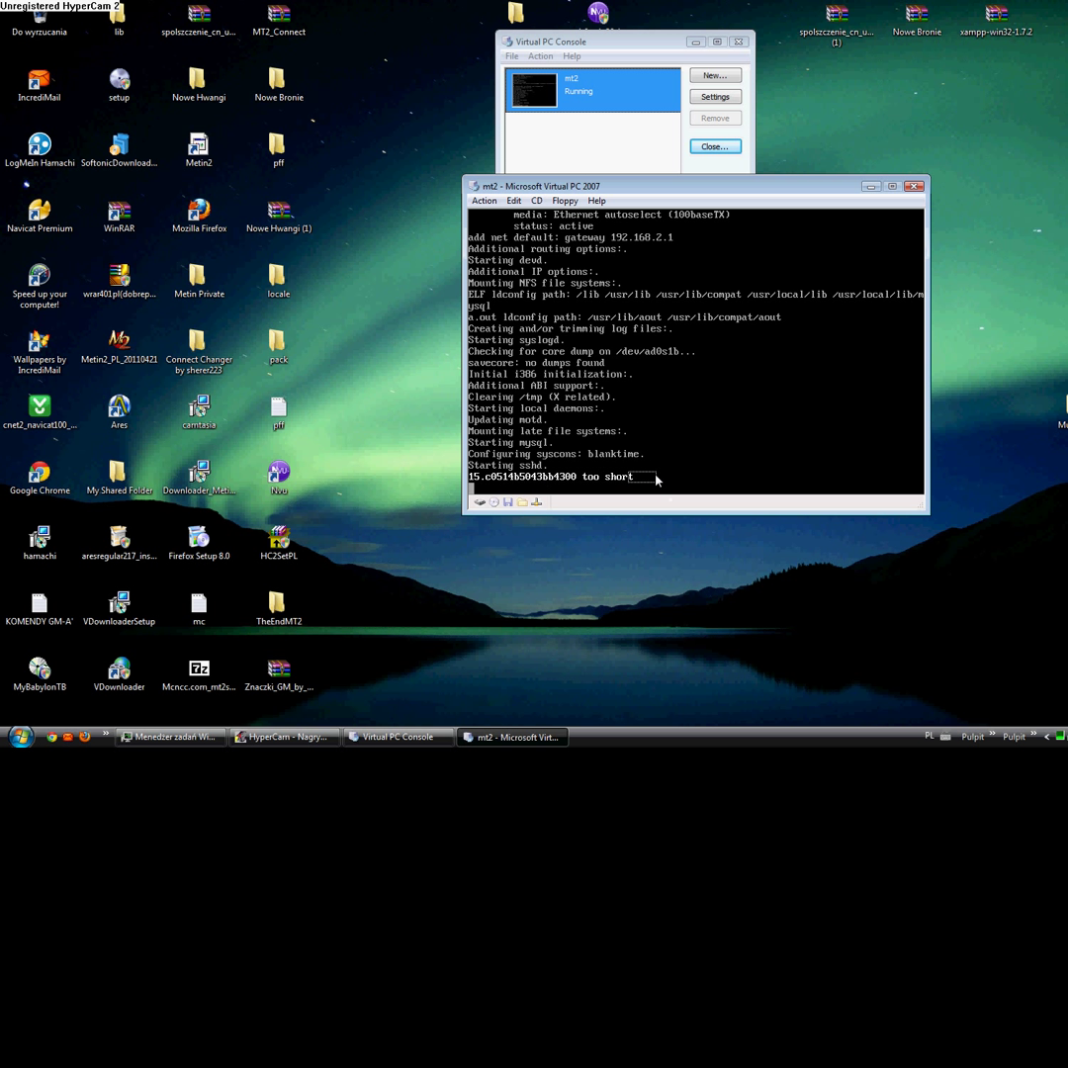
{"action": "left_click_drag", "start_coordinate": [635, 478], "coordinate": [467, 477]}
- Reset the mt2 virtual machine, accept losing unsaved changes, and reposition its window while FreeBSD boots again
{"action": "left_click", "coordinate": [484, 203]}
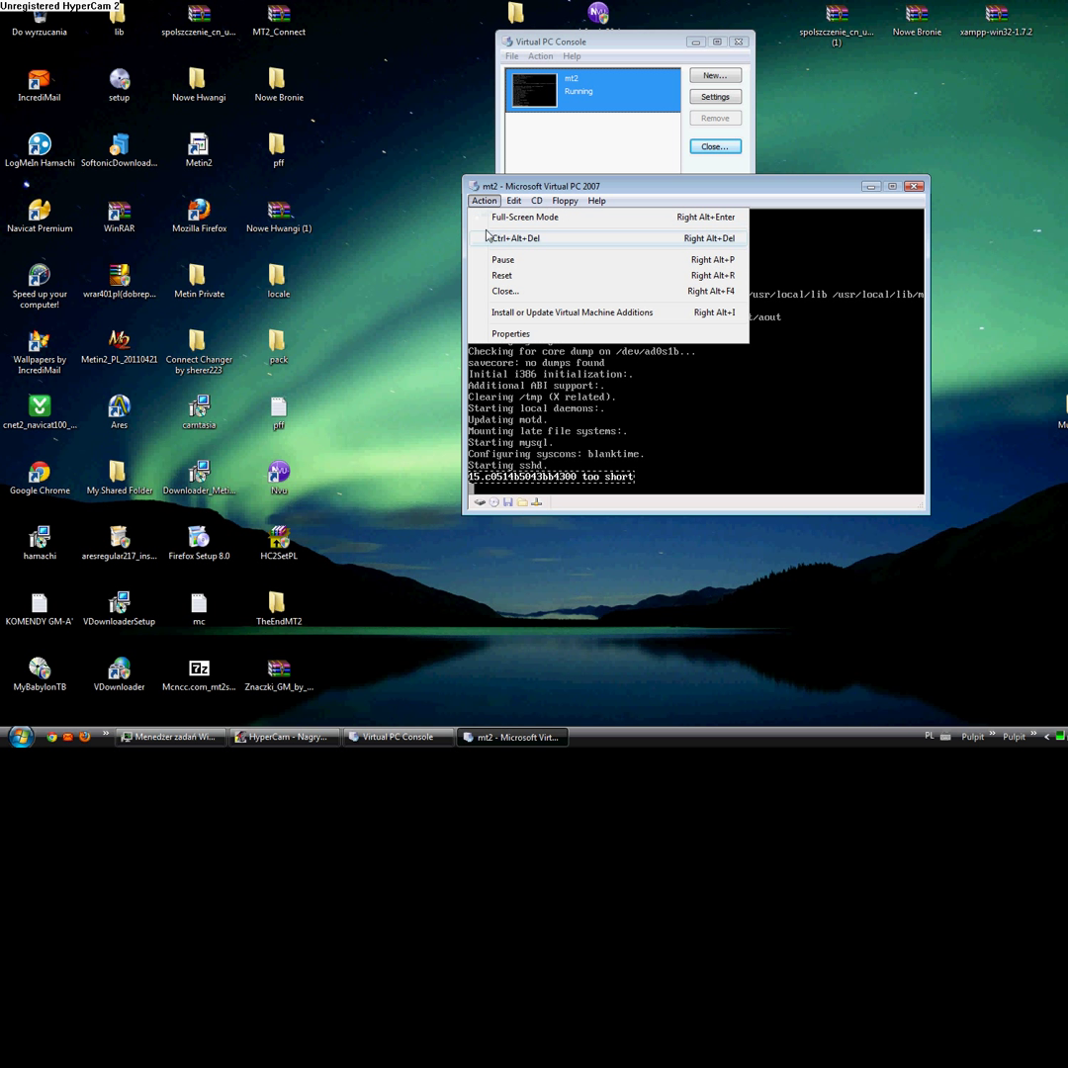
{"action": "left_click", "coordinate": [423, 215]}
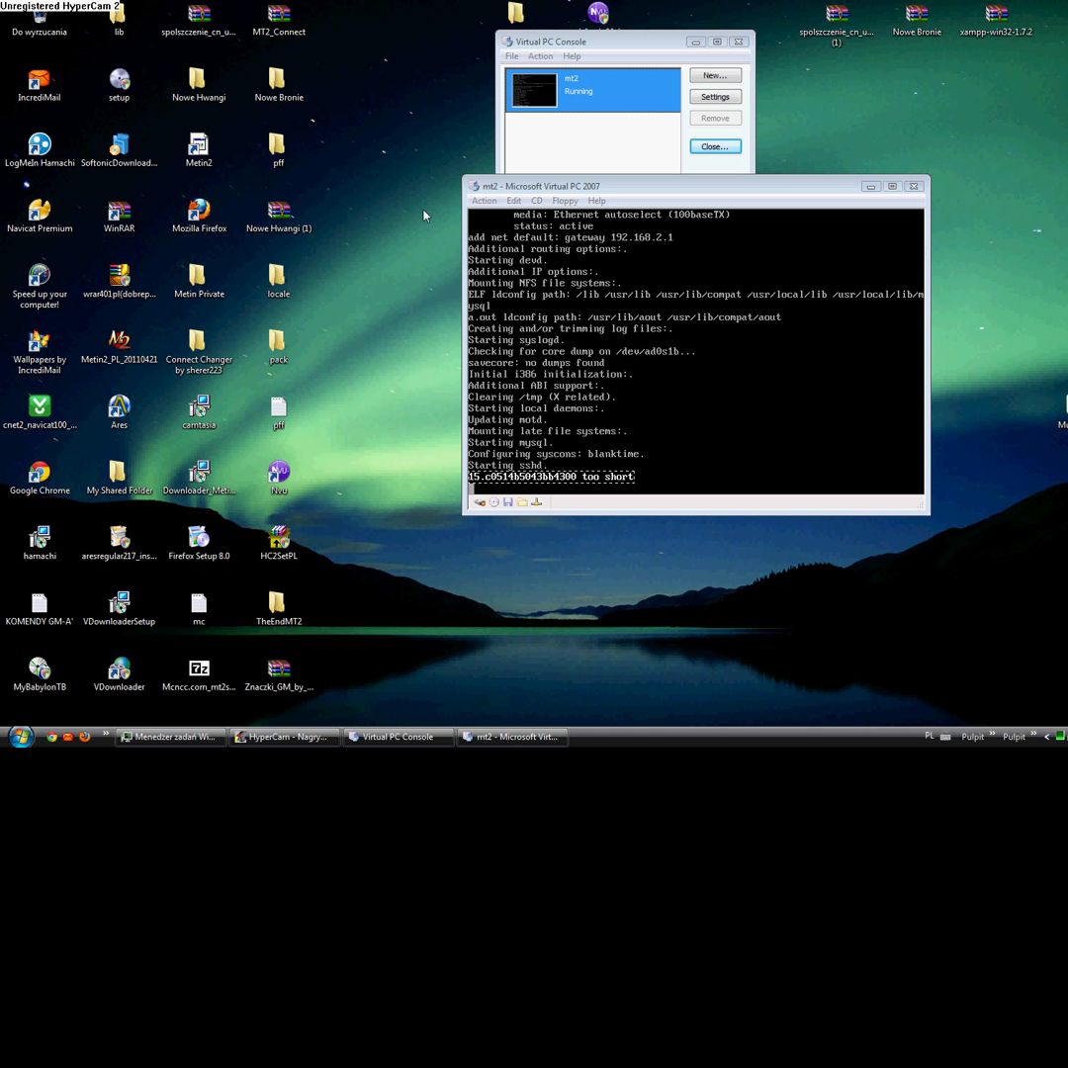
{"action": "left_click", "coordinate": [482, 202]}
{"action": "left_click", "coordinate": [401, 286]}
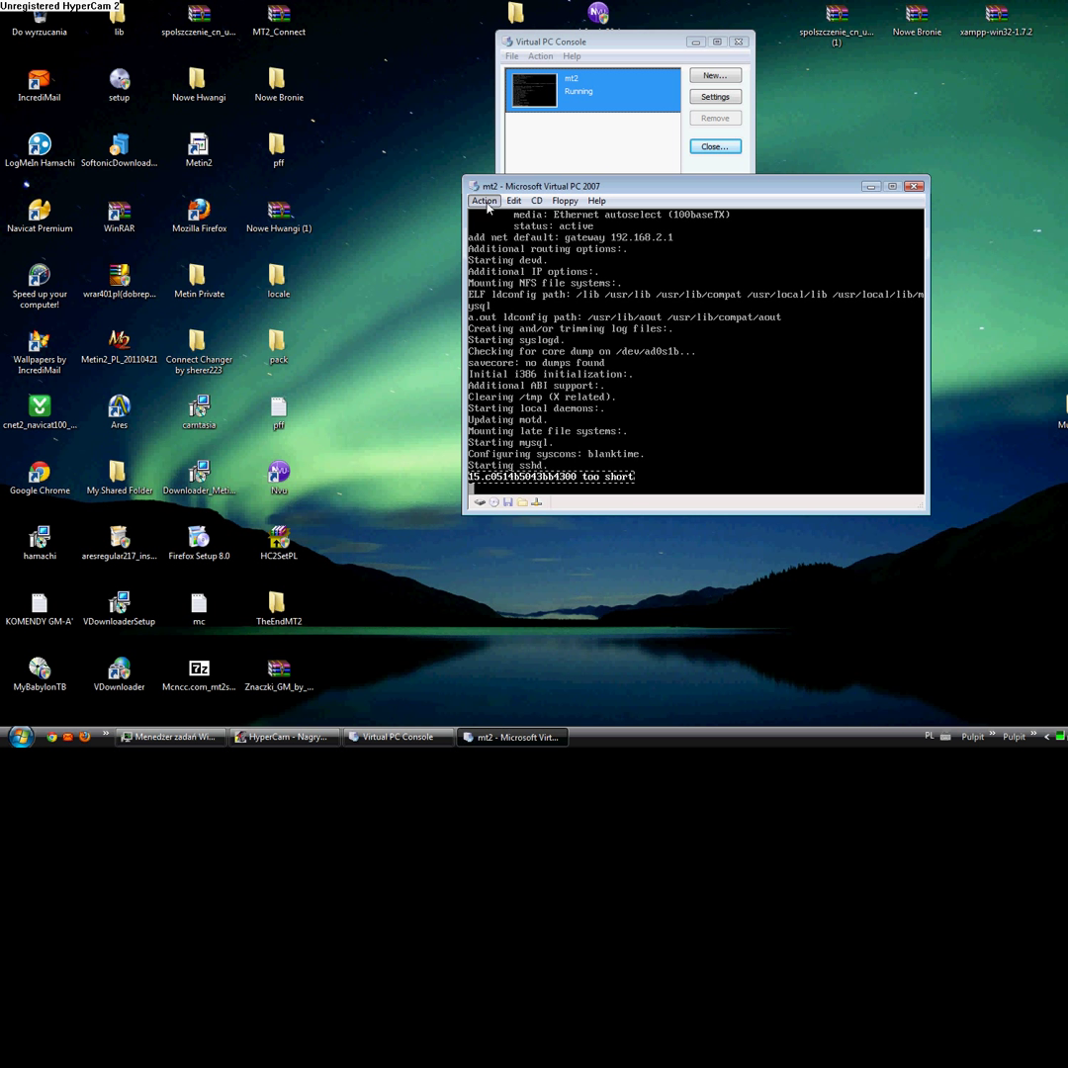
{"action": "left_click", "coordinate": [500, 202]}
{"action": "left_click", "coordinate": [537, 284]}
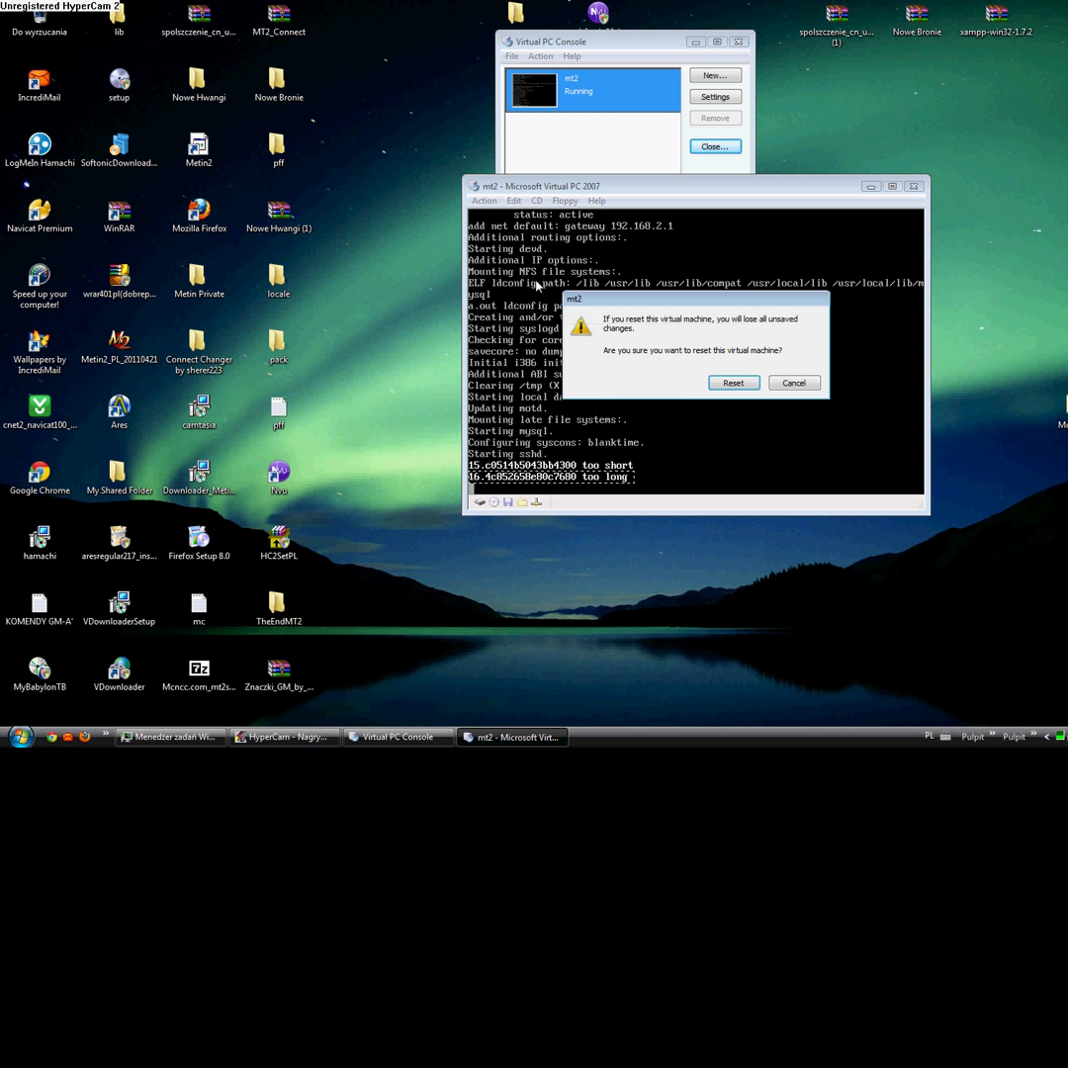
{"action": "left_click", "coordinate": [733, 383]}
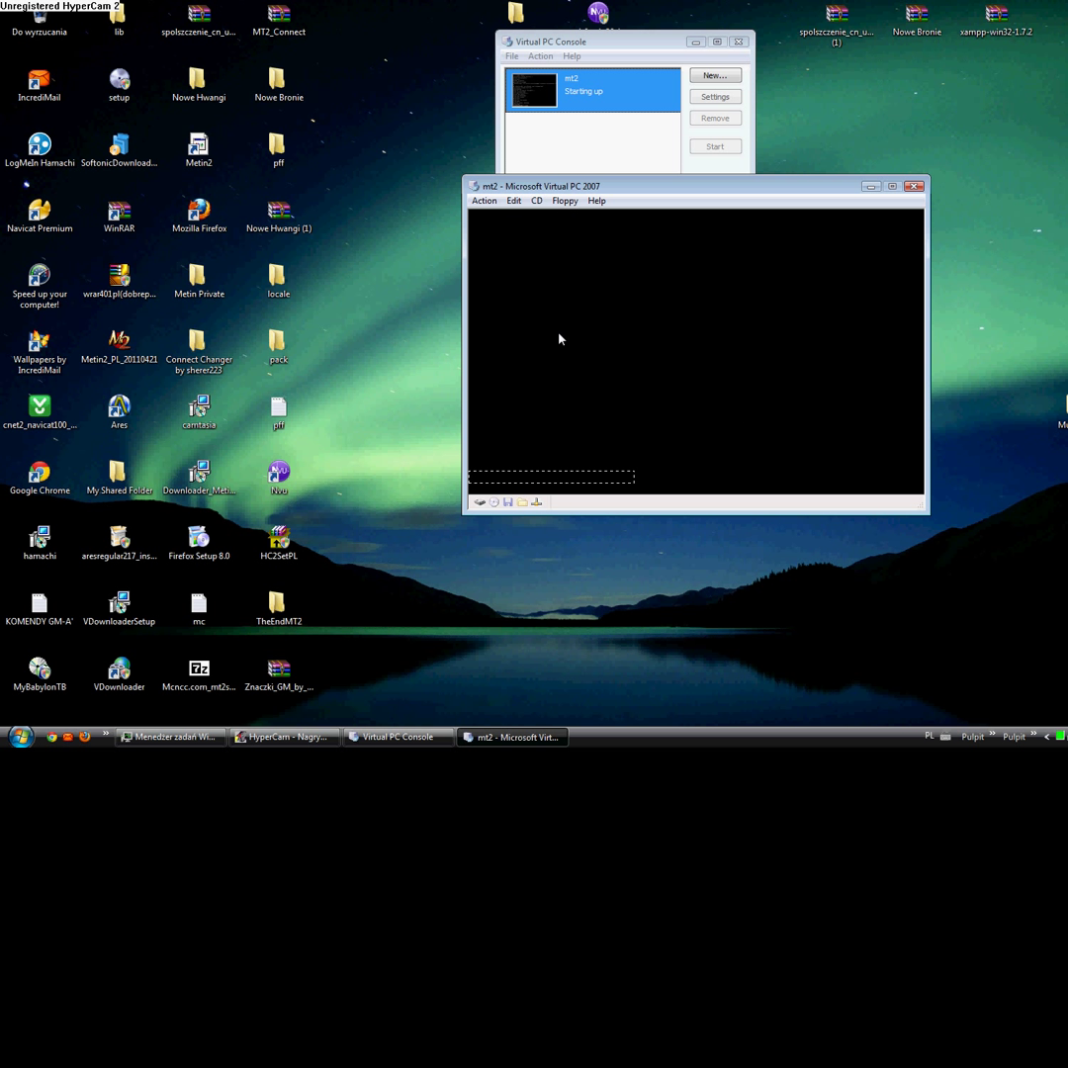
{"action": "left_click_drag", "start_coordinate": [581, 187], "coordinate": [567, 205]}
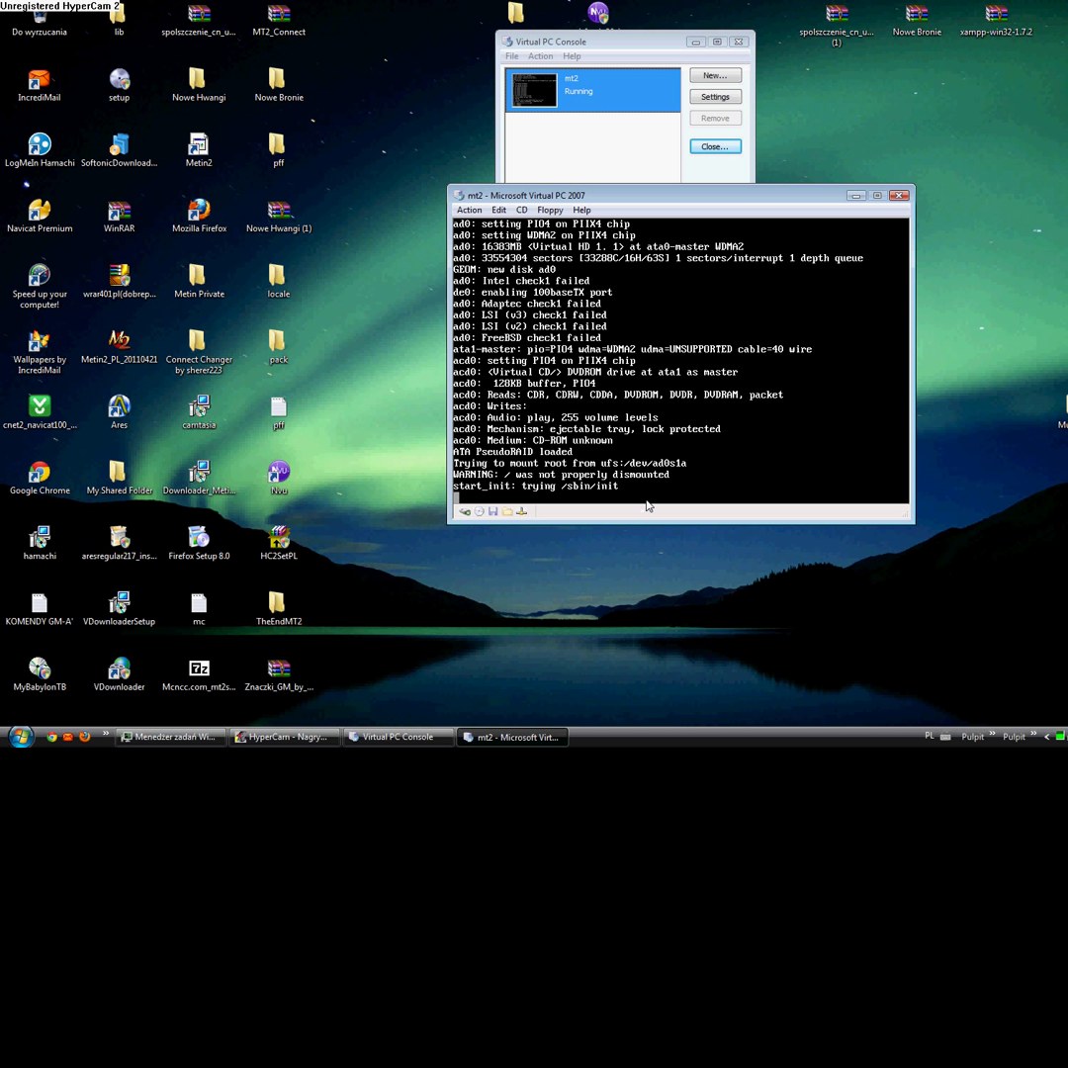
{"action": "left_click_drag", "start_coordinate": [641, 493], "coordinate": [472, 421]}
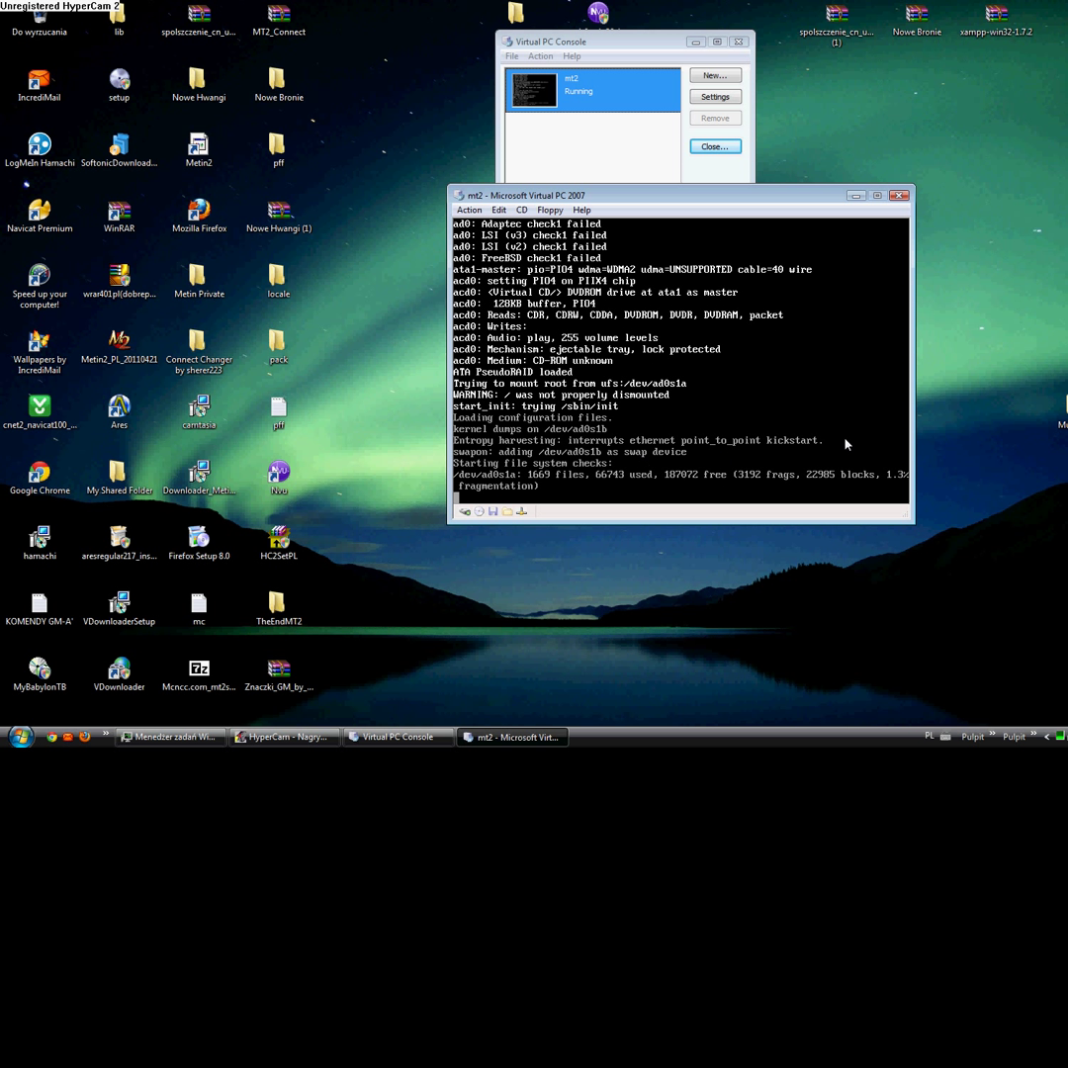
{"action": "left_click_drag", "start_coordinate": [825, 435], "coordinate": [557, 448]}
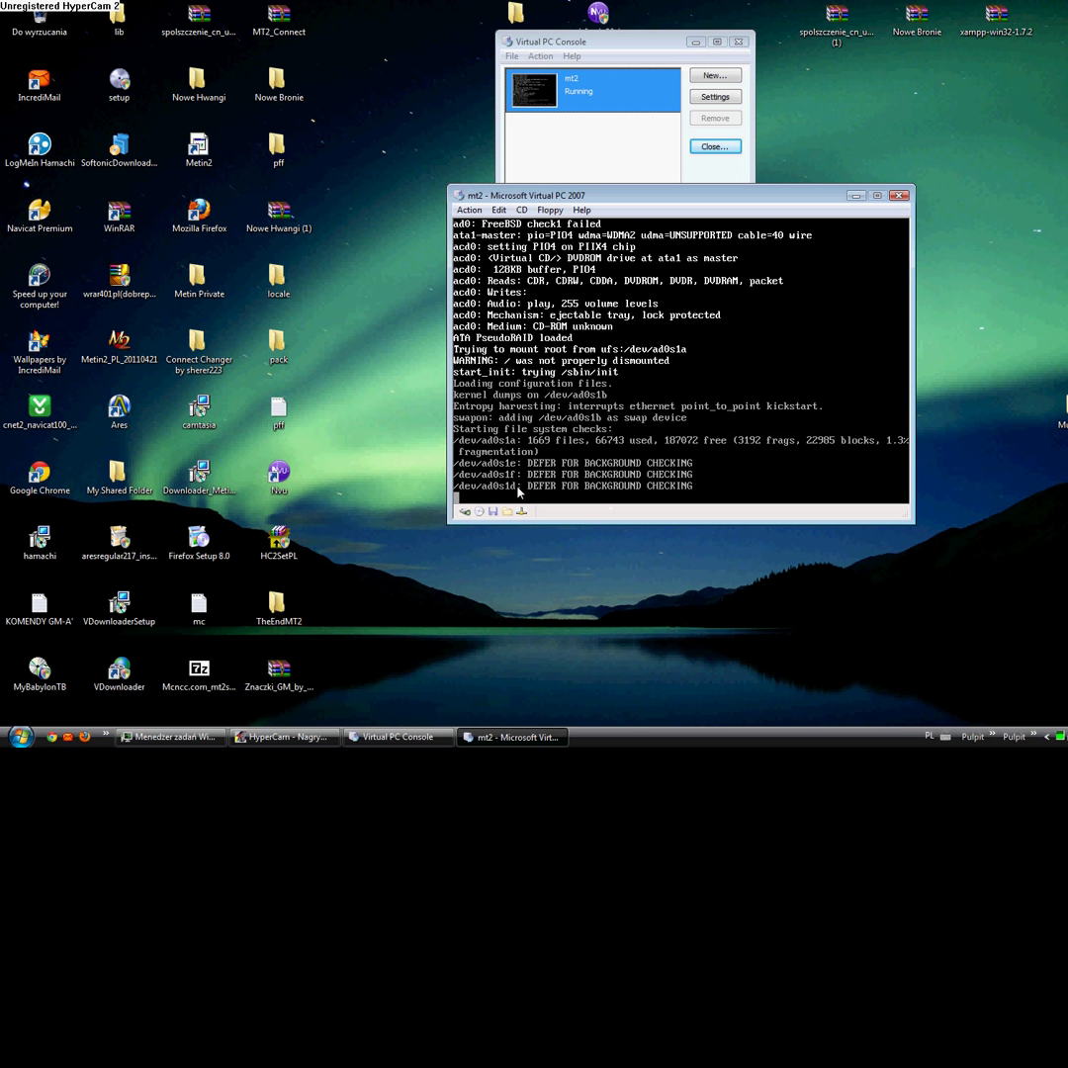
- Open Notatnik and write the note "Enter Full to bin/sht user mode" in a blank document
{"action": "left_click", "coordinate": [20, 737]}
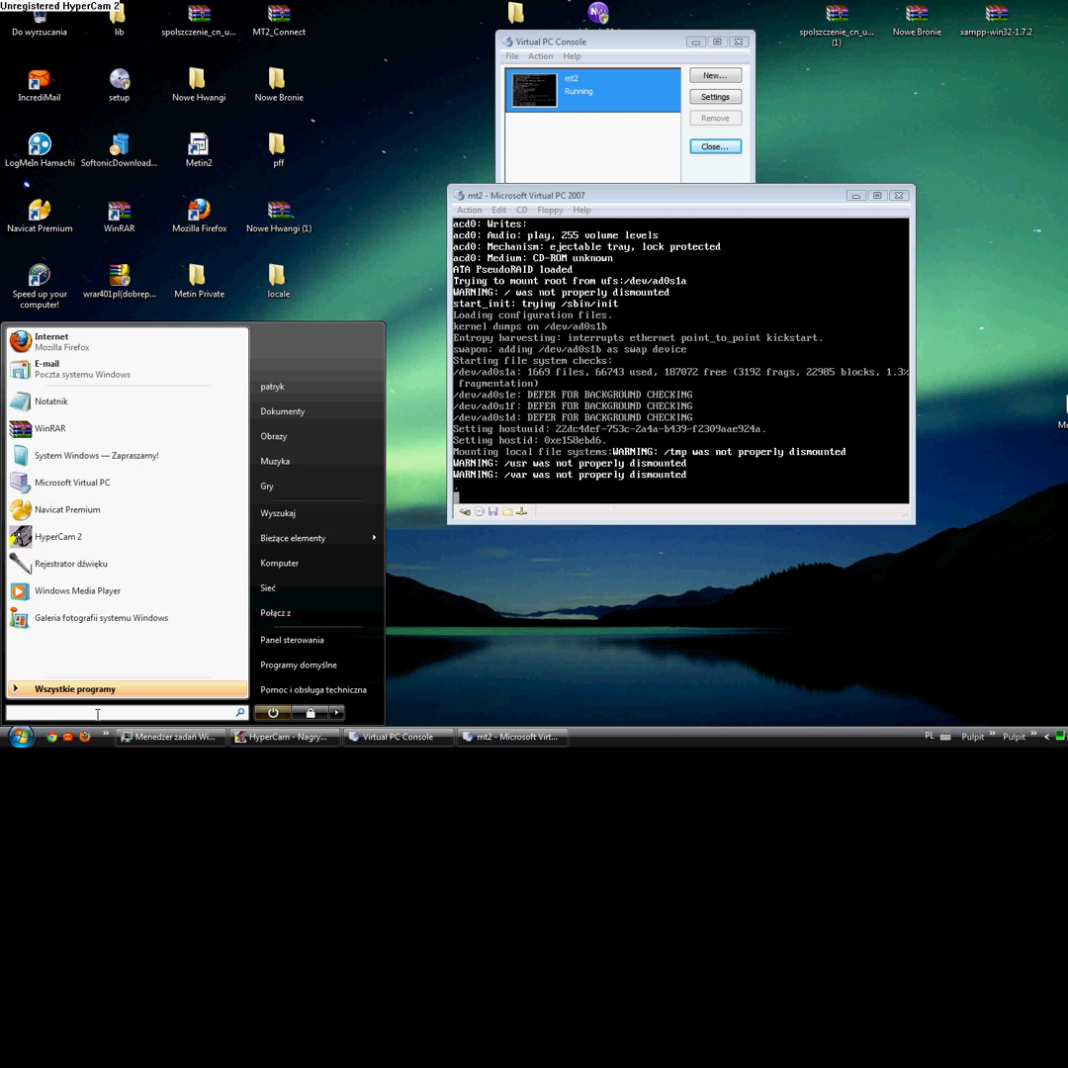
{"action": "type", "text": "notatnik"}
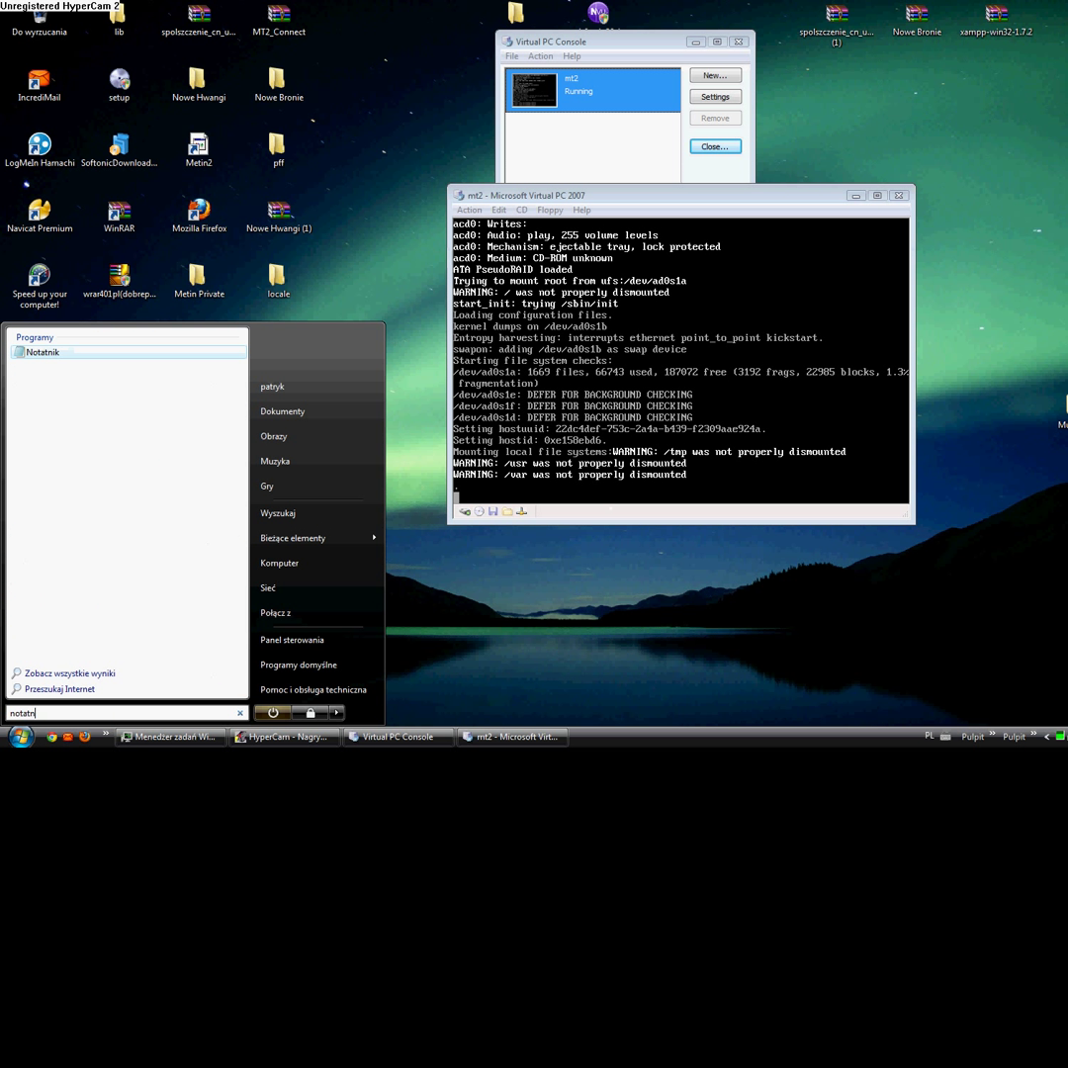
{"action": "left_click", "coordinate": [39, 354]}
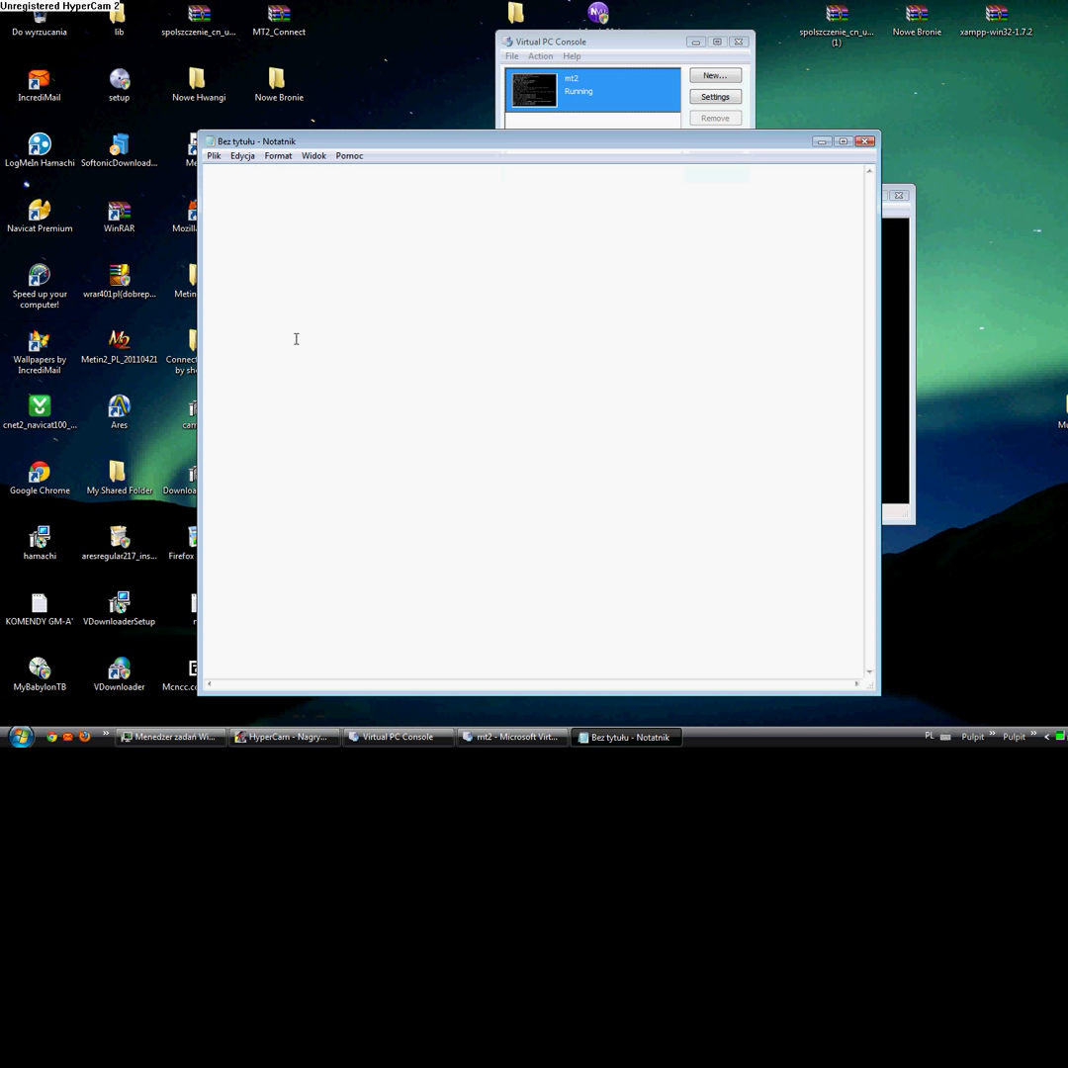
{"action": "type", "text": "Enter"}
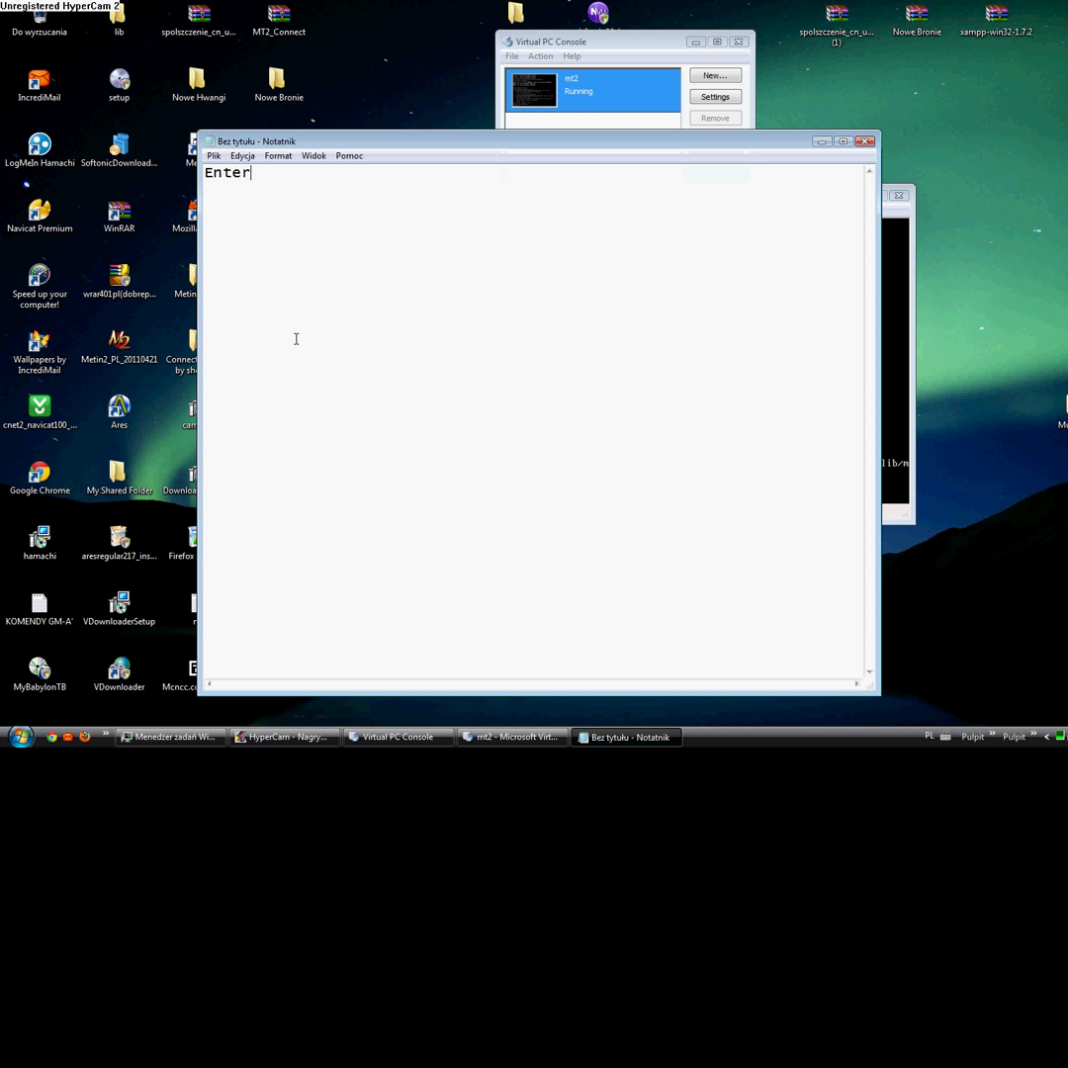
{"action": "type", "text": " Full to bin/sht"}
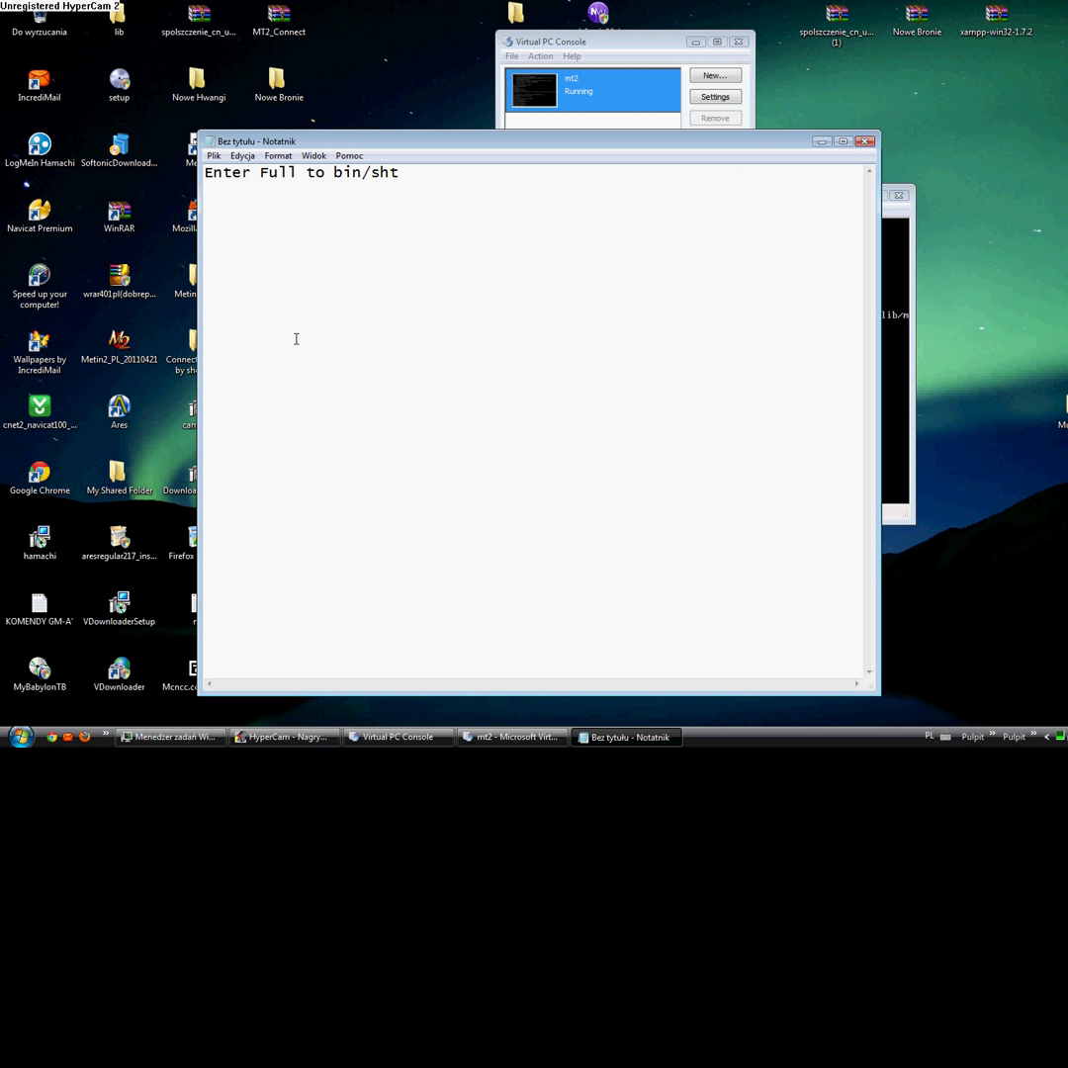
{"action": "type", "text": " user mode"}
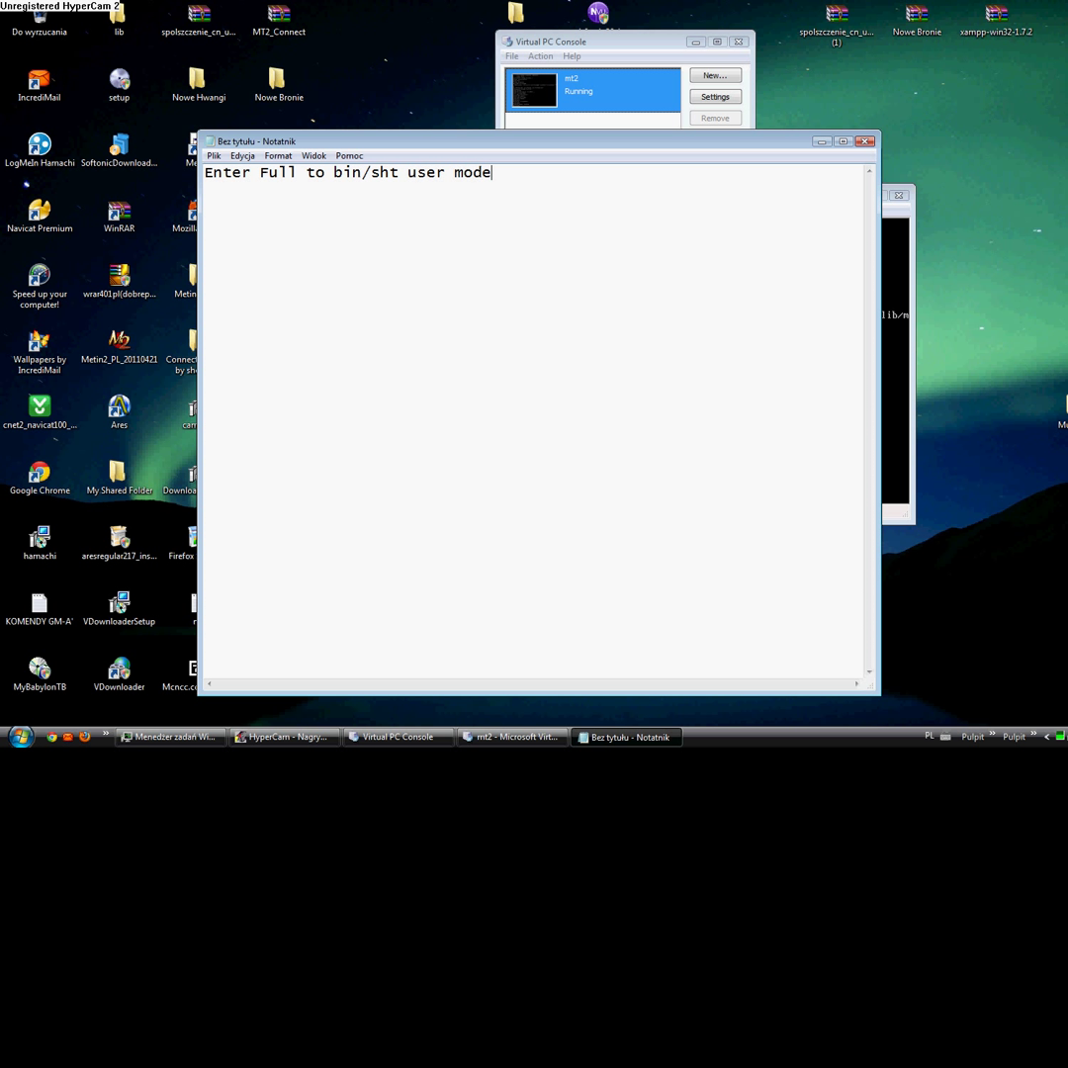
{"action": "type", "text": " sing"}
- Replace the note in Notatnik with FSCK, followed by several lines of sample y and n answers
{"action": "key", "text": "BackSpace"}
{"action": "key", "text": "BackSpace"}
{"action": "key", "text": "BackSpace"}
{"action": "key", "text": "BackSpace"}
{"action": "key", "text": "BackSpace"}
{"action": "key", "text": "BackSpace"}
{"action": "key", "text": "BackSpace"}
{"action": "key", "text": "BackSpace"}
{"action": "key", "text": "BackSpace"}
{"action": "key", "text": "BackSpace"}
{"action": "key", "text": "BackSpace"}
{"action": "key", "text": "BackSpace"}
{"action": "key", "text": "BackSpace"}
{"action": "key", "text": "BackSpace"}
{"action": "key", "text": "BackSpace"}
{"action": "key", "text": "BackSpace"}
{"action": "key", "text": "BackSpace"}
{"action": "key", "text": "BackSpace"}
{"action": "key", "text": "BackSpace"}
{"action": "key", "text": "BackSpace"}
{"action": "left_click_drag", "start_coordinate": [215, 172], "coordinate": [205, 172]}
{"action": "left_click_drag", "start_coordinate": [405, 176], "coordinate": [153, 172]}
{"action": "key", "text": "BackSpace"}
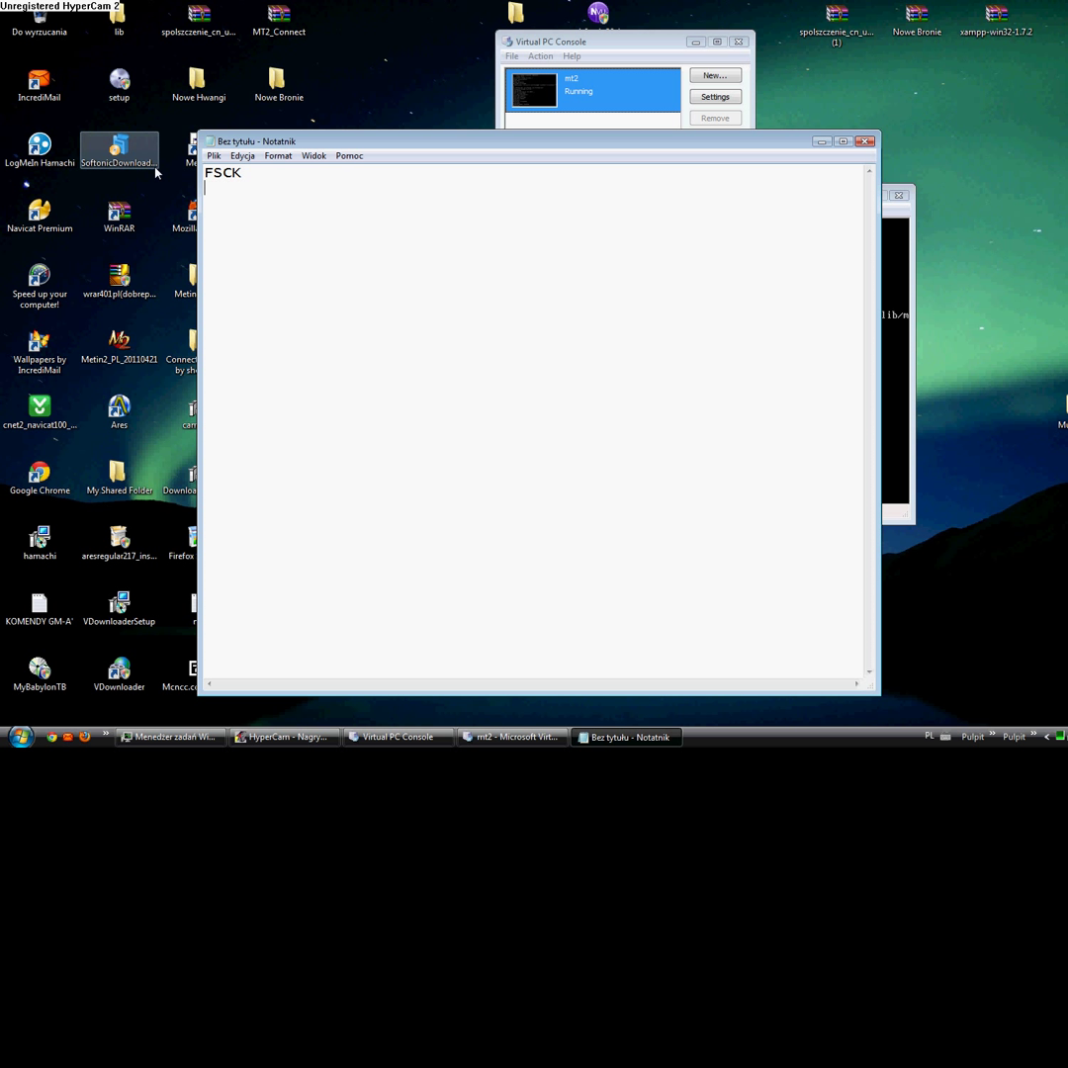
{"action": "type", "text": "y y  y y y y y   yn  yy n y ny yyny my my my y"}
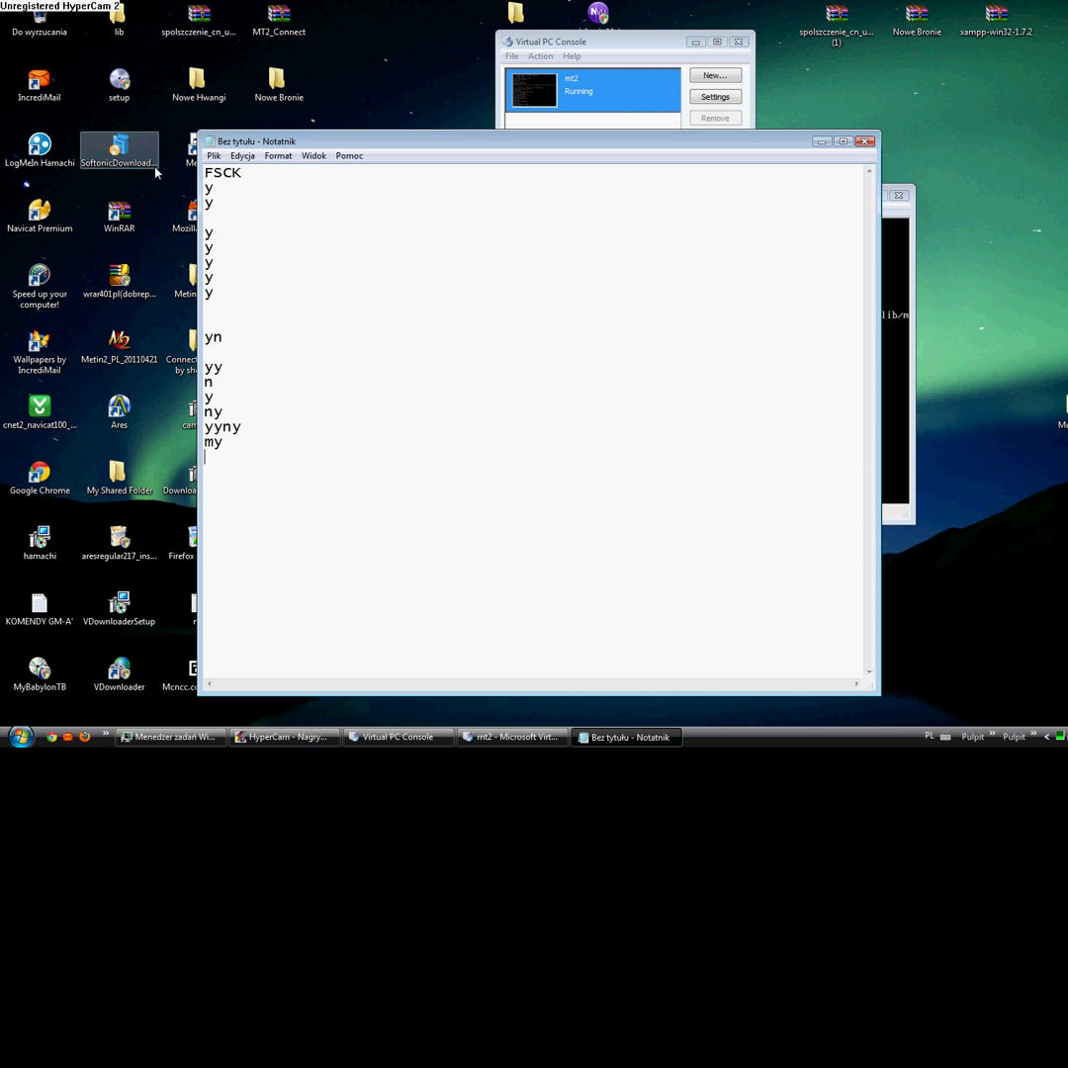
- Clear the sample answers from the note and close Notatnik without saving
{"action": "double_click", "coordinate": [362, 465]}
{"action": "key", "text": "ctrl+shift+Home"}
{"action": "key", "text": "BackSpace"}
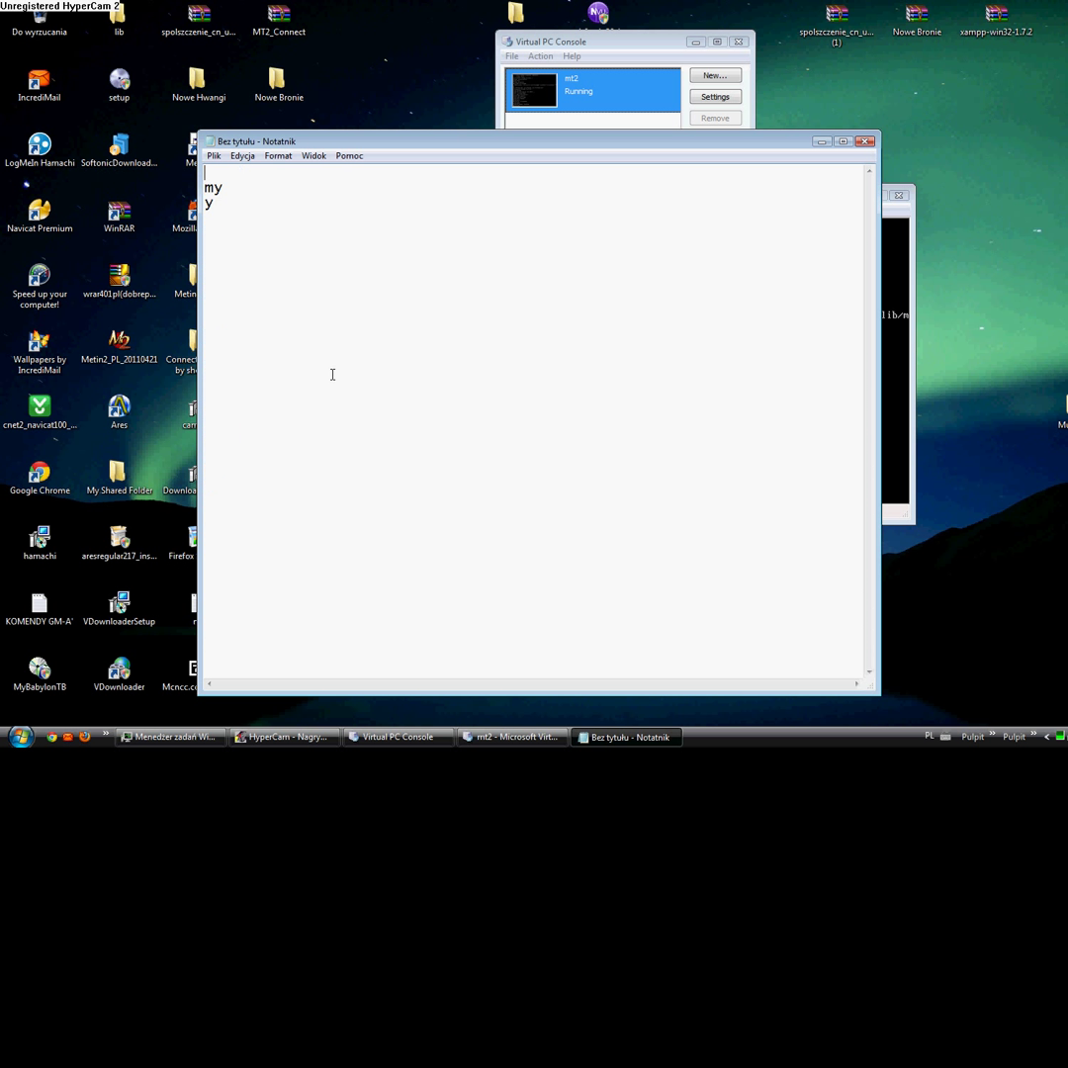
{"action": "key", "text": "ctrl+a"}
{"action": "left_click", "coordinate": [864, 142]}
{"action": "left_click", "coordinate": [623, 373]}
{"action": "left_click_drag", "start_coordinate": [556, 491], "coordinate": [390, 483]}
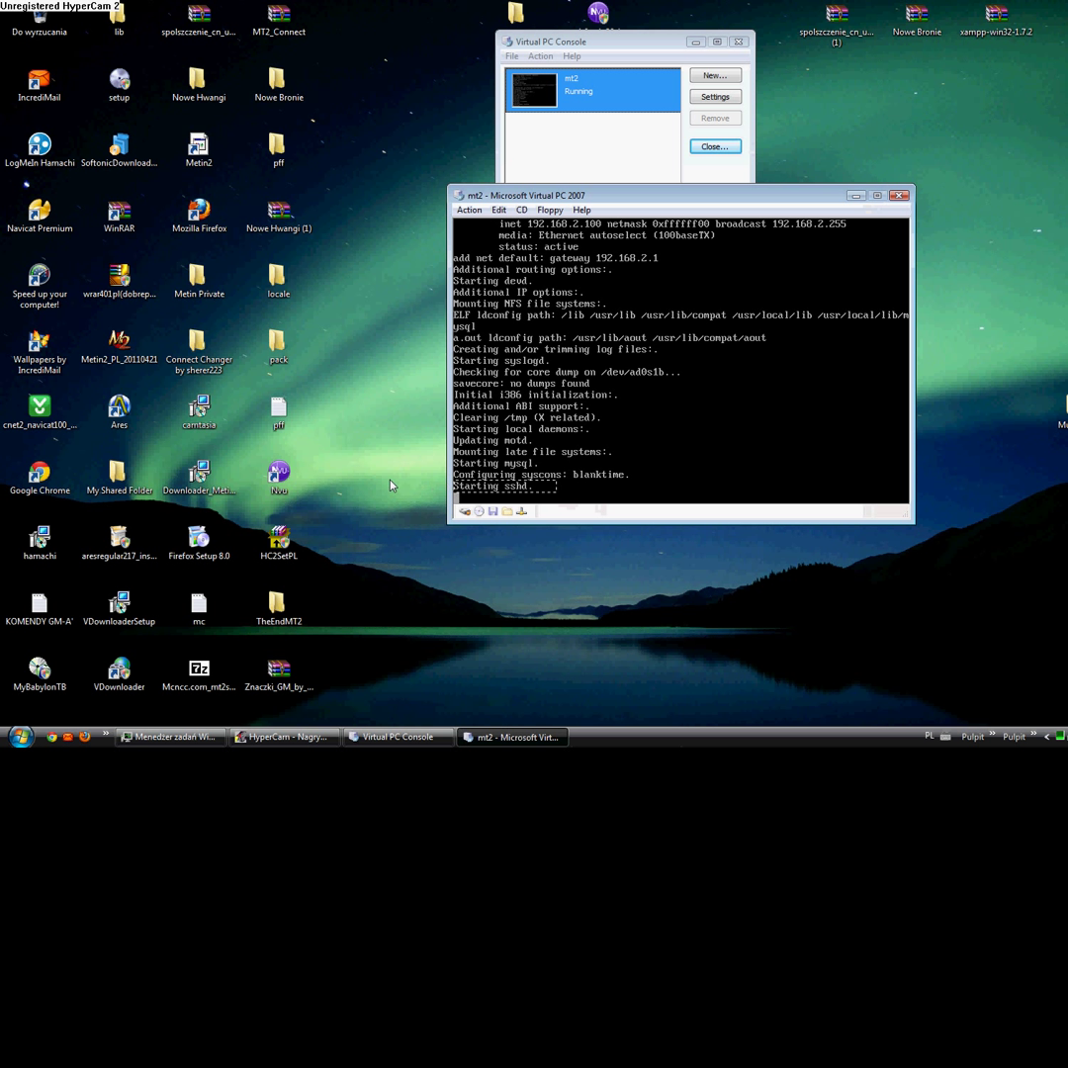
{"action": "left_click", "coordinate": [391, 483]}
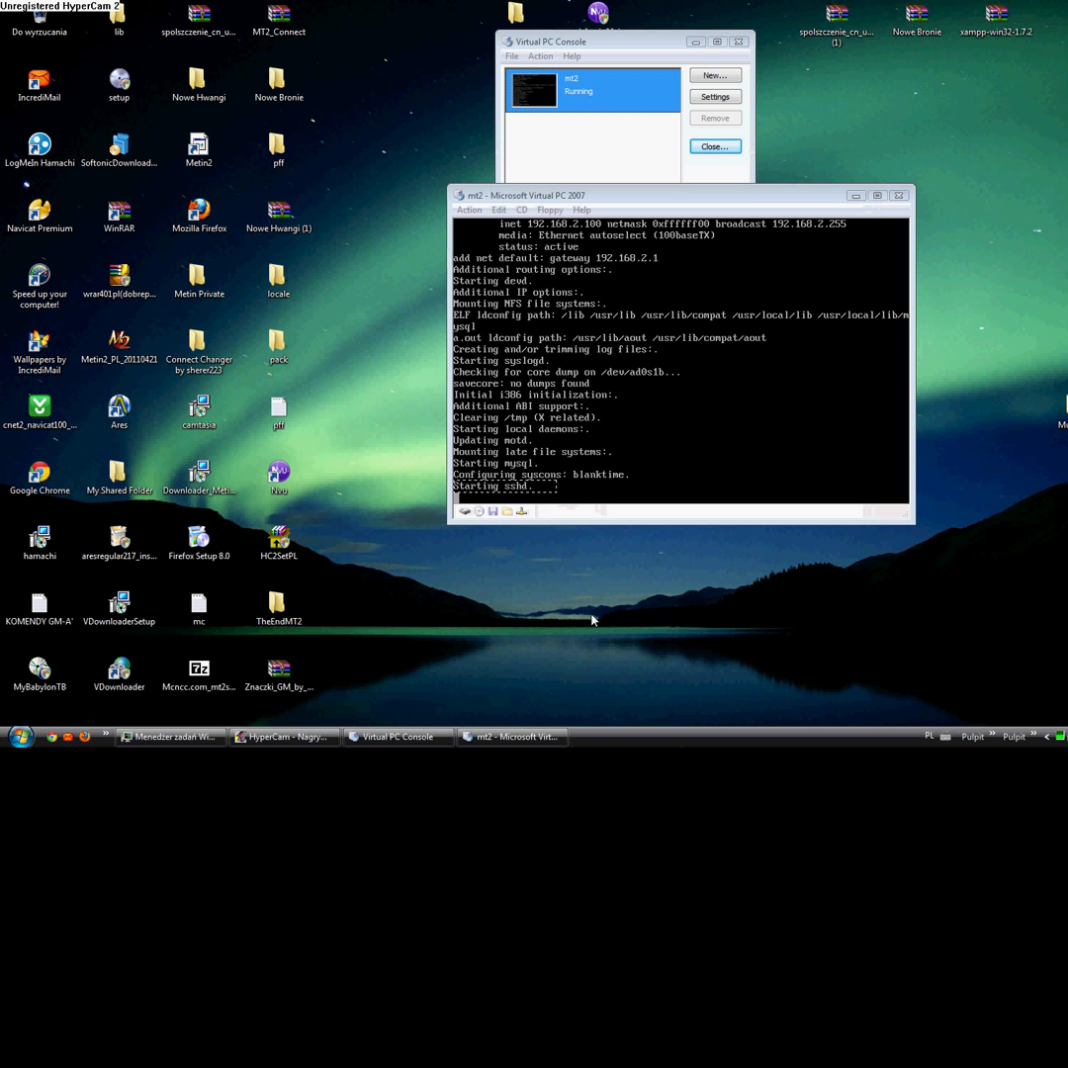
{"action": "left_click", "coordinate": [583, 502]}
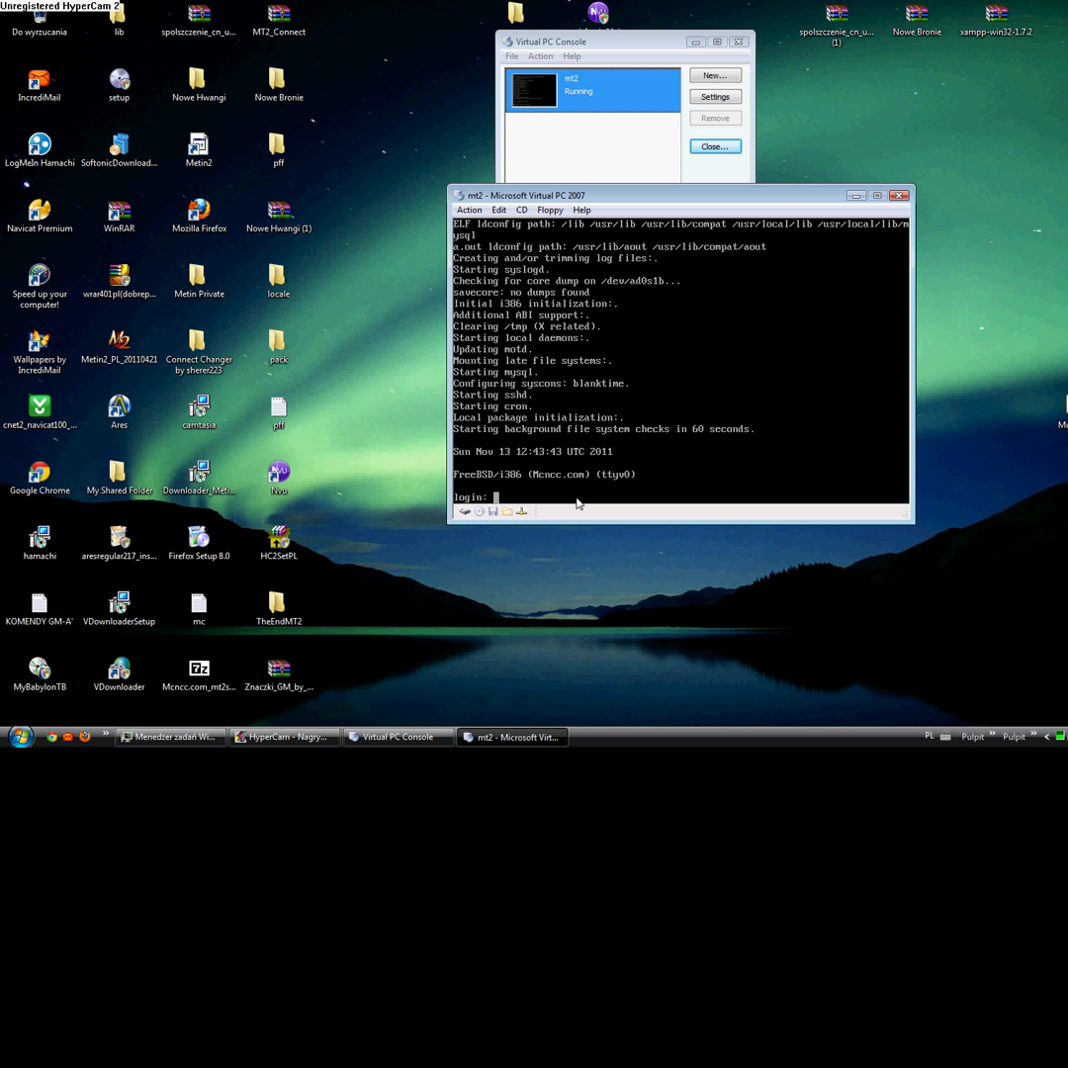
- Log in to FreeBSD on the mt2 machine as root, submitting the account password
{"action": "type", "text": "root"}
{"action": "key", "text": "Return"}
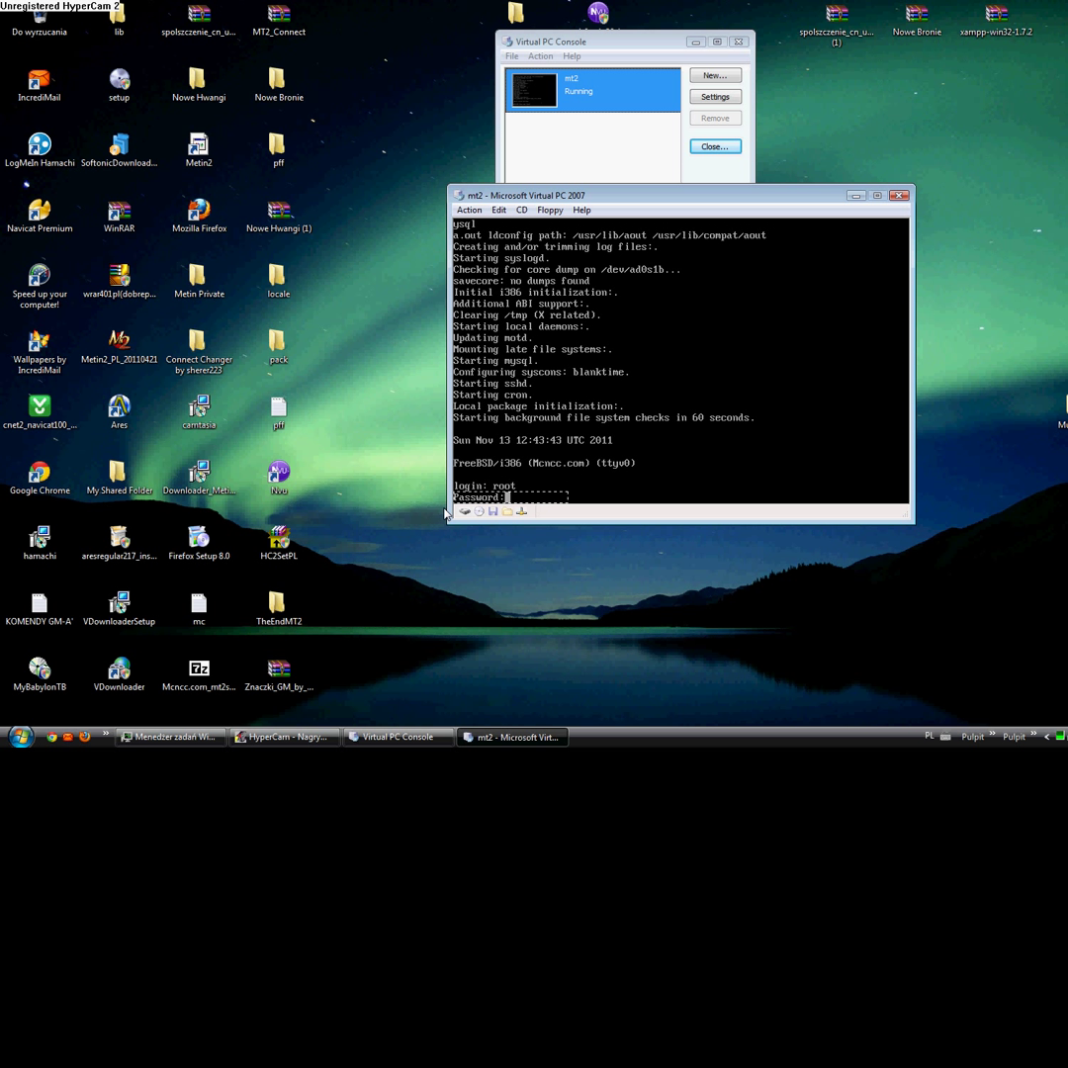
{"action": "key", "text": "Return"}
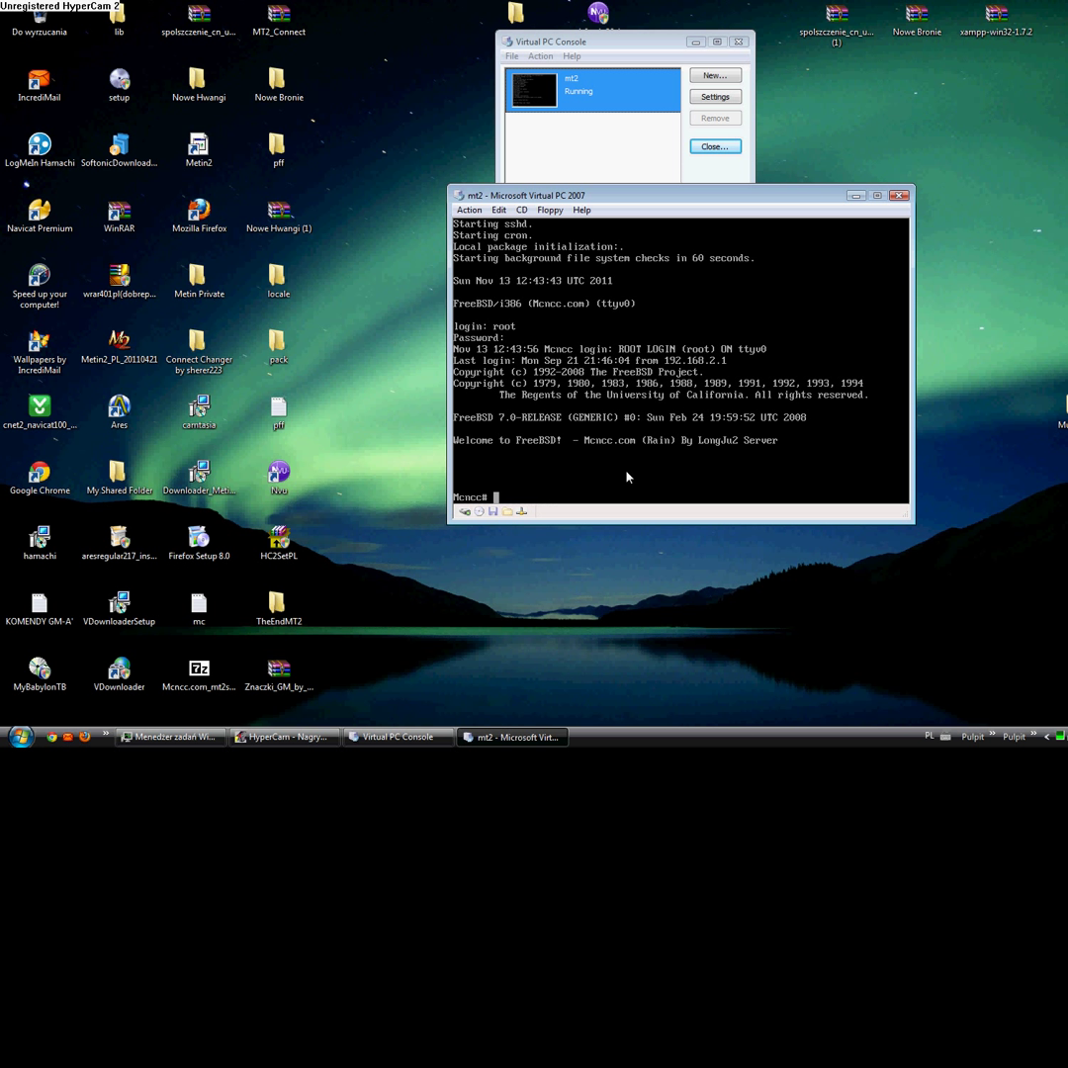
- Run sysinstall and open its Configure section for post-install configuration of FreeBSD
{"action": "type", "text": "susins"}
{"action": "type", "text": "tall"}
{"action": "key", "text": "Return"}
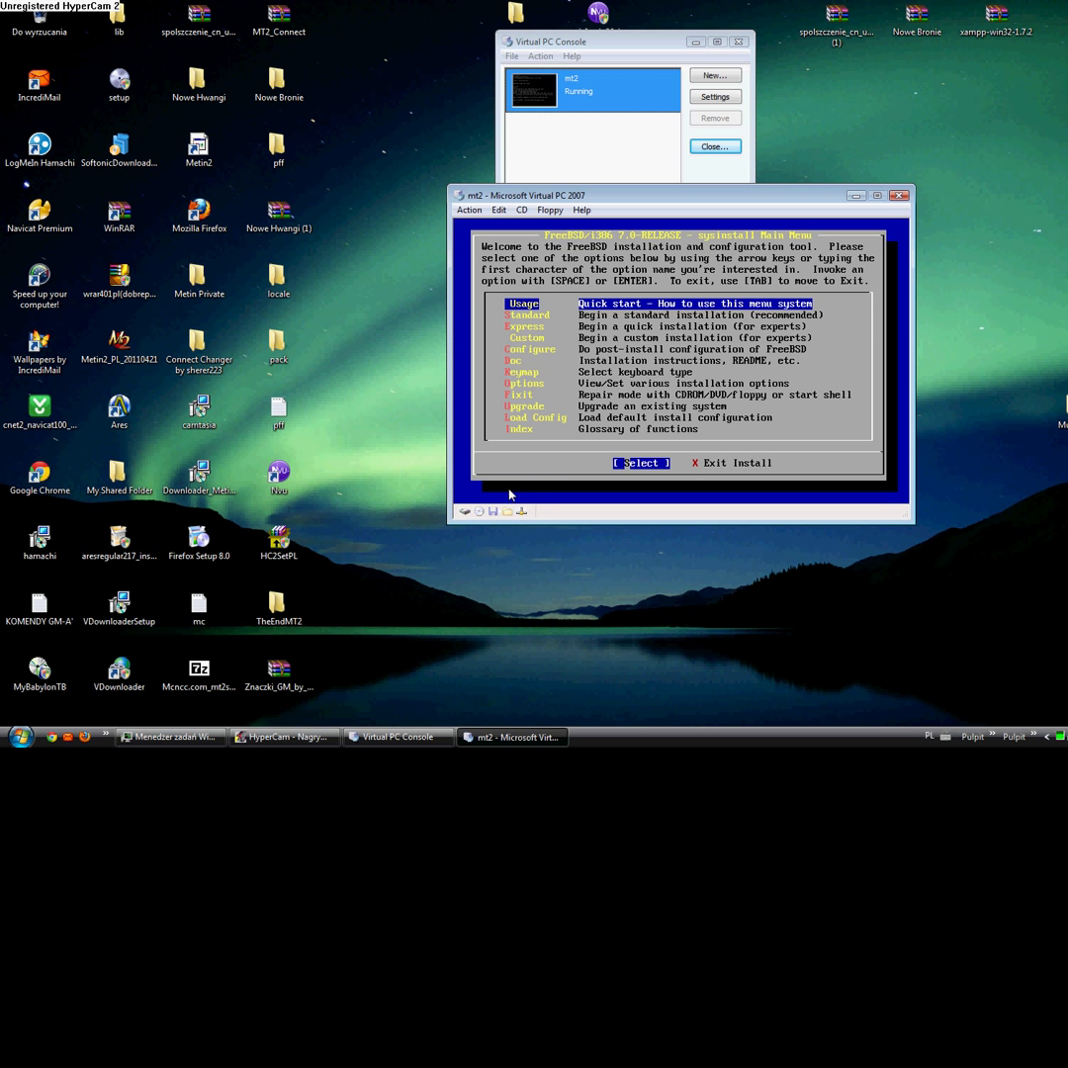
{"action": "key", "text": "Down"}
{"action": "key", "text": "Down"}
- Go into the Networking interface settings, choose the de0 network card and accept the default answers to reach its Network Configuration form
{"action": "key", "text": "Down"}
{"action": "key", "text": "Down"}
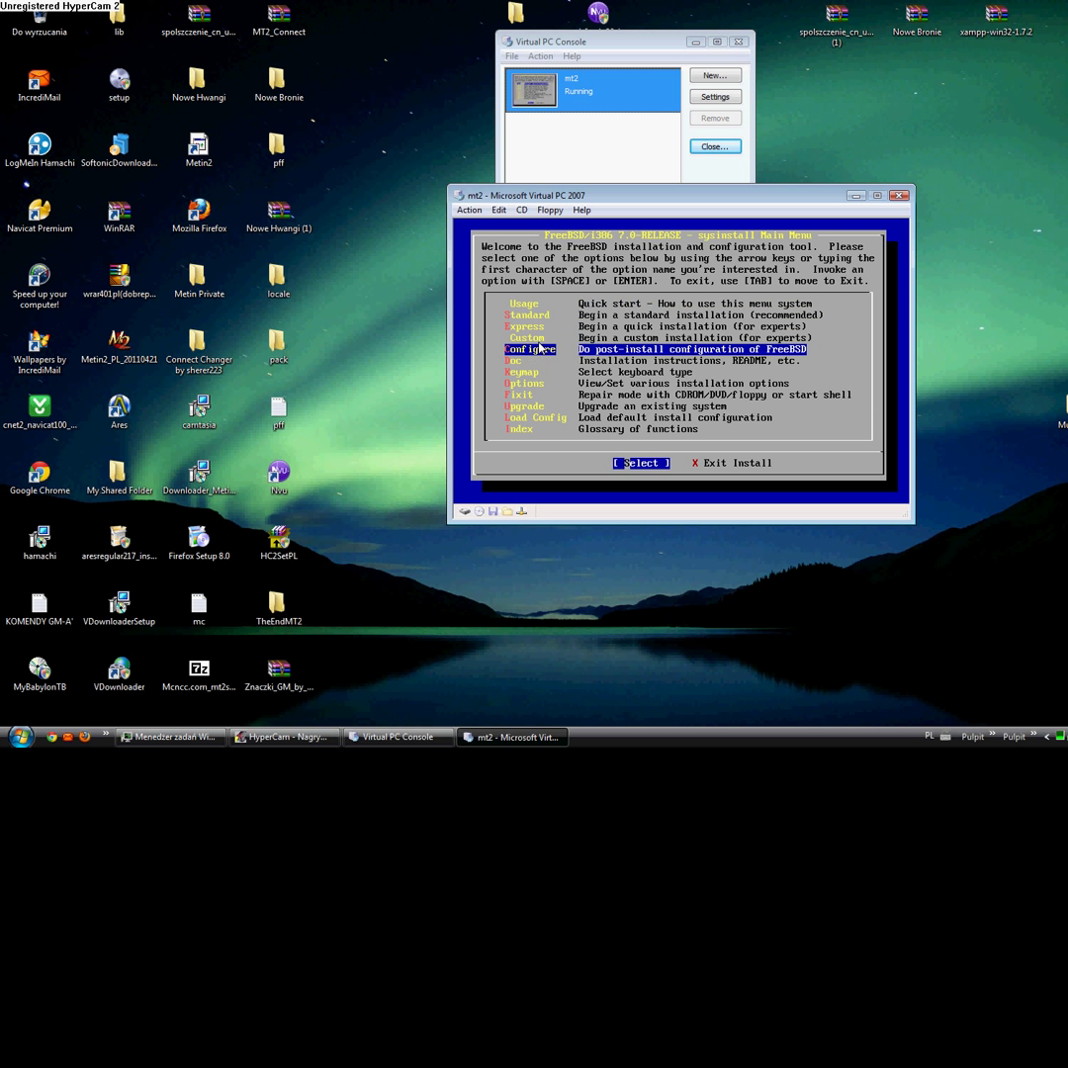
{"action": "key", "text": "Return"}
{"action": "key", "text": "Down"}
{"action": "key", "text": "Down"}
{"action": "key", "text": "Down"}
{"action": "key", "text": "Down"}
{"action": "key", "text": "Down"}
{"action": "key", "text": "Down"}
{"action": "key", "text": "Down"}
{"action": "key", "text": "Down"}
{"action": "key", "text": "Down"}
{"action": "key", "text": "Down"}
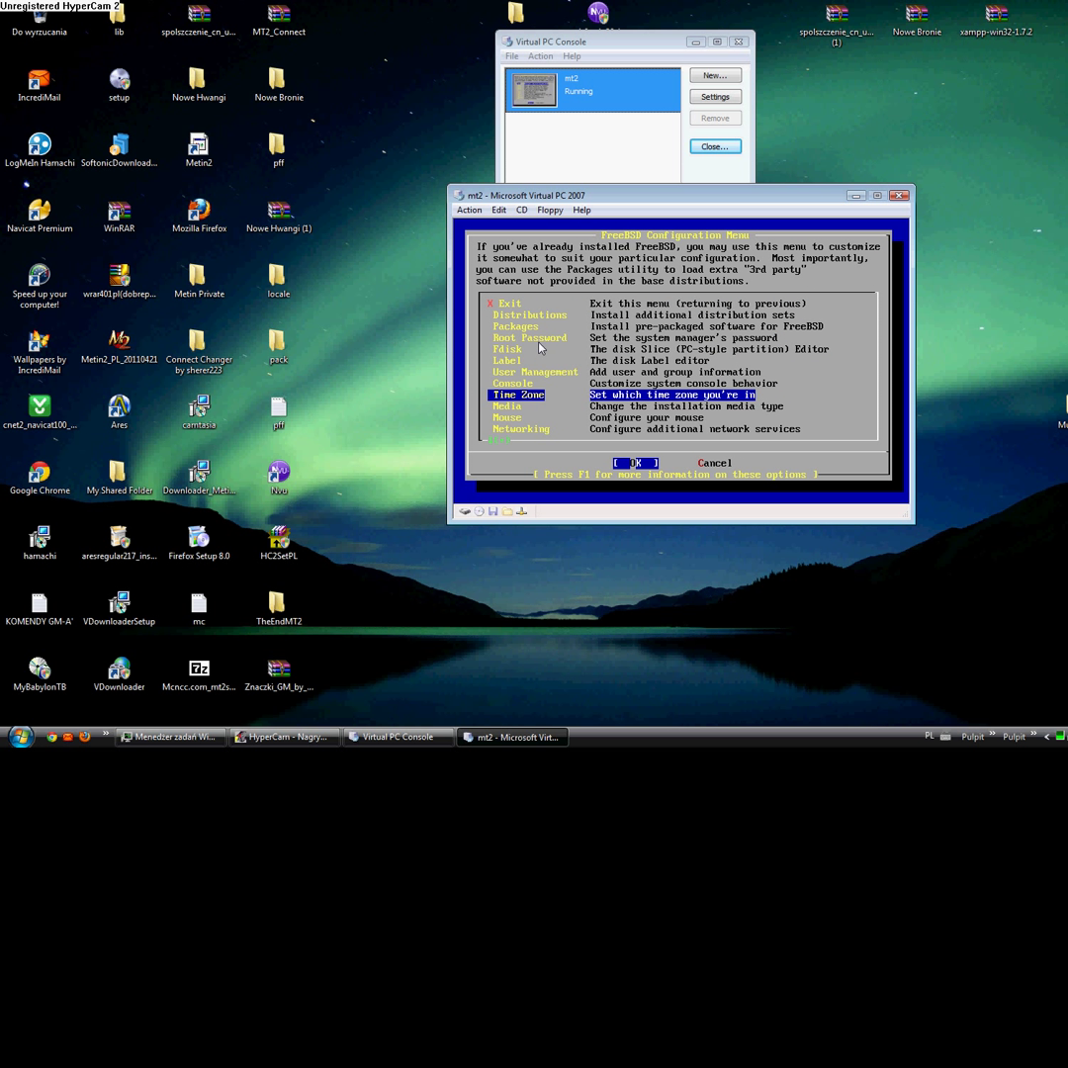
{"action": "key", "text": "Down"}
{"action": "key", "text": "Return"}
{"action": "key", "text": "Down"}
{"action": "key", "text": "Return"}
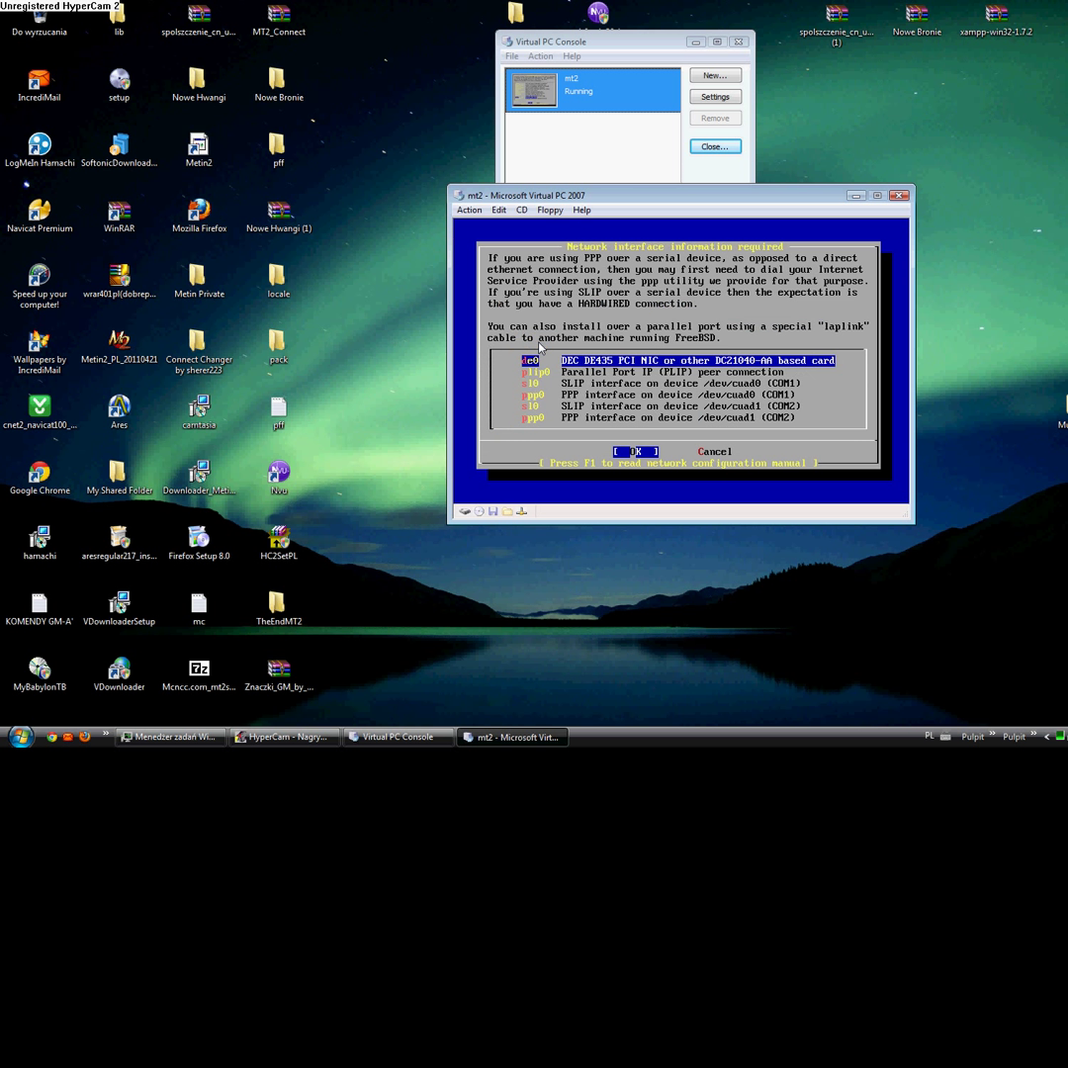
{"action": "key", "text": "Return"}
{"action": "key", "text": "Return"}
{"action": "key", "text": "Return"}
- Replace the IPv4 gateway in the Network Configuration form with 5.4.35.66
{"action": "key", "text": "Tab"}
{"action": "key", "text": "Tab"}
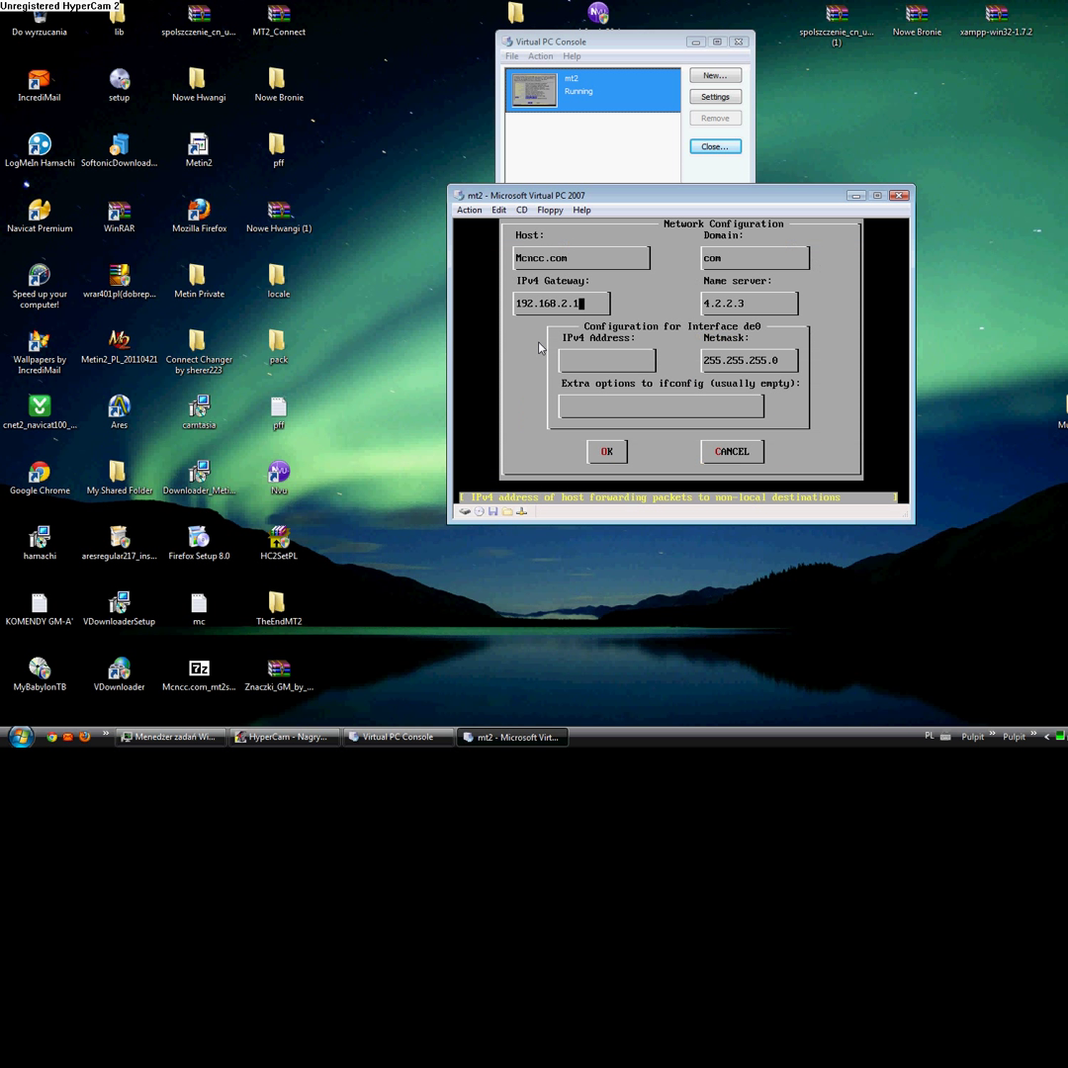
{"action": "key", "text": "BackSpace"}
{"action": "key", "text": "BackSpace"}
{"action": "key", "text": "BackSpace"}
{"action": "key", "text": "BackSpace"}
{"action": "key", "text": "BackSpace"}
{"action": "key", "text": "BackSpace"}
{"action": "key", "text": "BackSpace"}
{"action": "key", "text": "BackSpace"}
{"action": "key", "text": "BackSpace"}
{"action": "key", "text": "BackSpace"}
{"action": "key", "text": "BackSpace"}
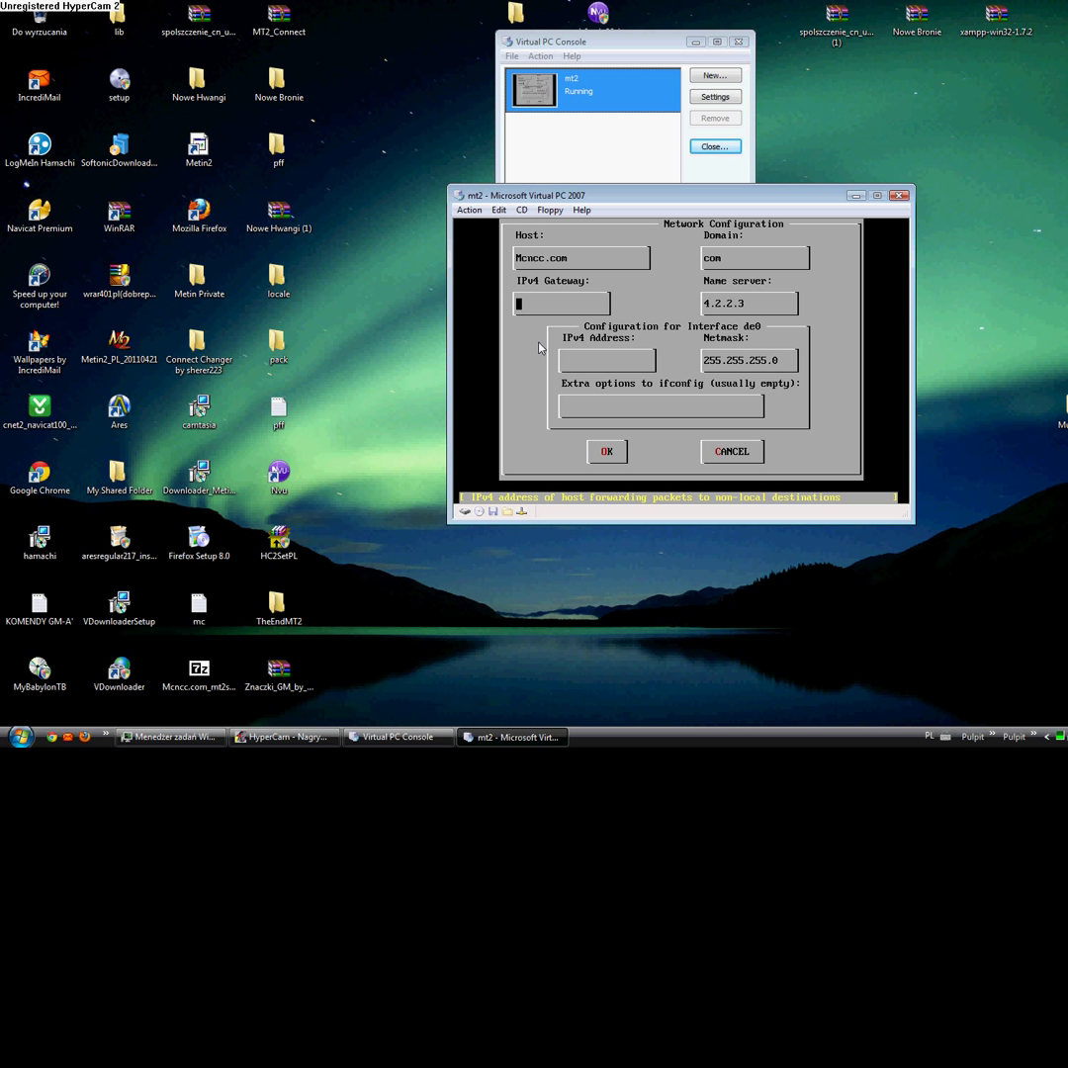
{"action": "type", "text": "5.4.35.1"}
{"action": "key", "text": "Tab"}
- Enter 5..4.35.100 as the IPv4 address for interface de0 and move on to the netmask
{"action": "key", "text": "Tab"}
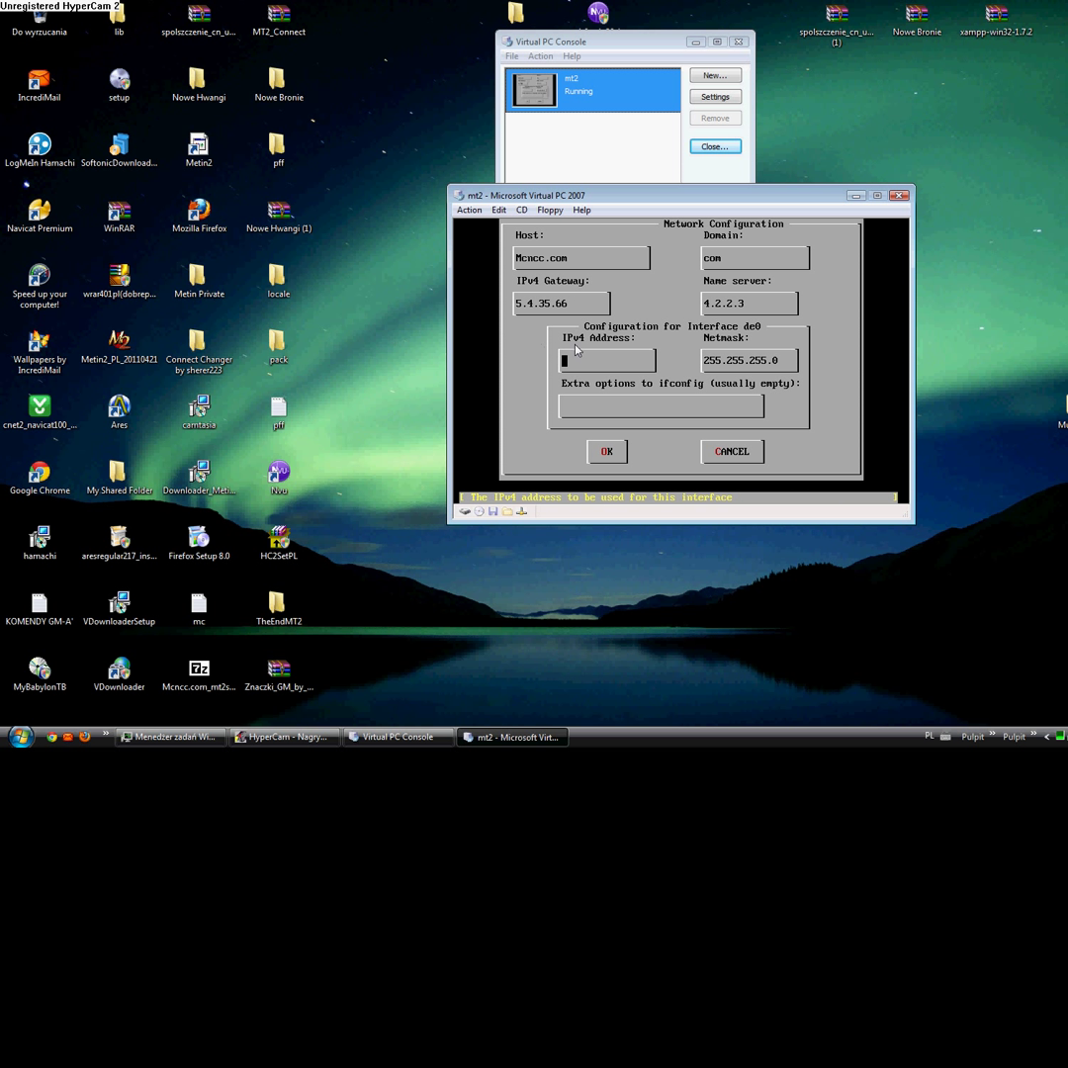
{"action": "type", "text": "5.4.335.1"}
{"action": "key", "text": "BackSpace"}
{"action": "key", "text": "BackSpace"}
{"action": "type", "text": ".100"}
- Change the netmask for interface de0 to 255.0.0.0 and try to accept the Network Configuration form
{"action": "key", "text": "Tab"}
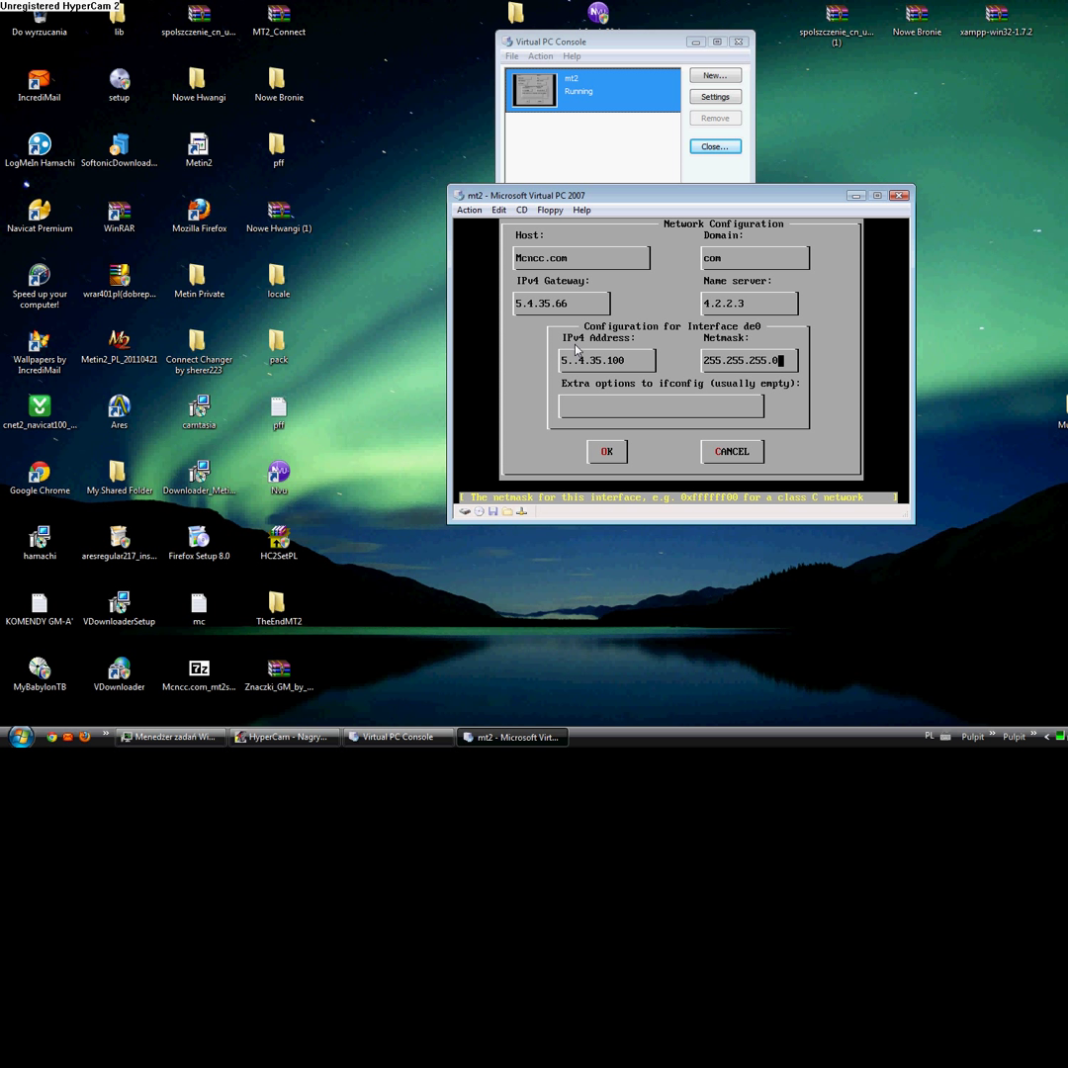
{"action": "key", "text": "BackSpace"}
{"action": "key", "text": "BackSpace"}
{"action": "key", "text": "BackSpace"}
{"action": "key", "text": "BackSpace"}
{"action": "key", "text": "BackSpace"}
{"action": "key", "text": "BackSpace"}
{"action": "key", "text": "BackSpace"}
{"action": "key", "text": "BackSpace"}
{"action": "key", "text": "BackSpace"}
{"action": "type", "text": "0.0.0"}
{"action": "key", "text": "Tab"}
{"action": "key", "text": "Return"}
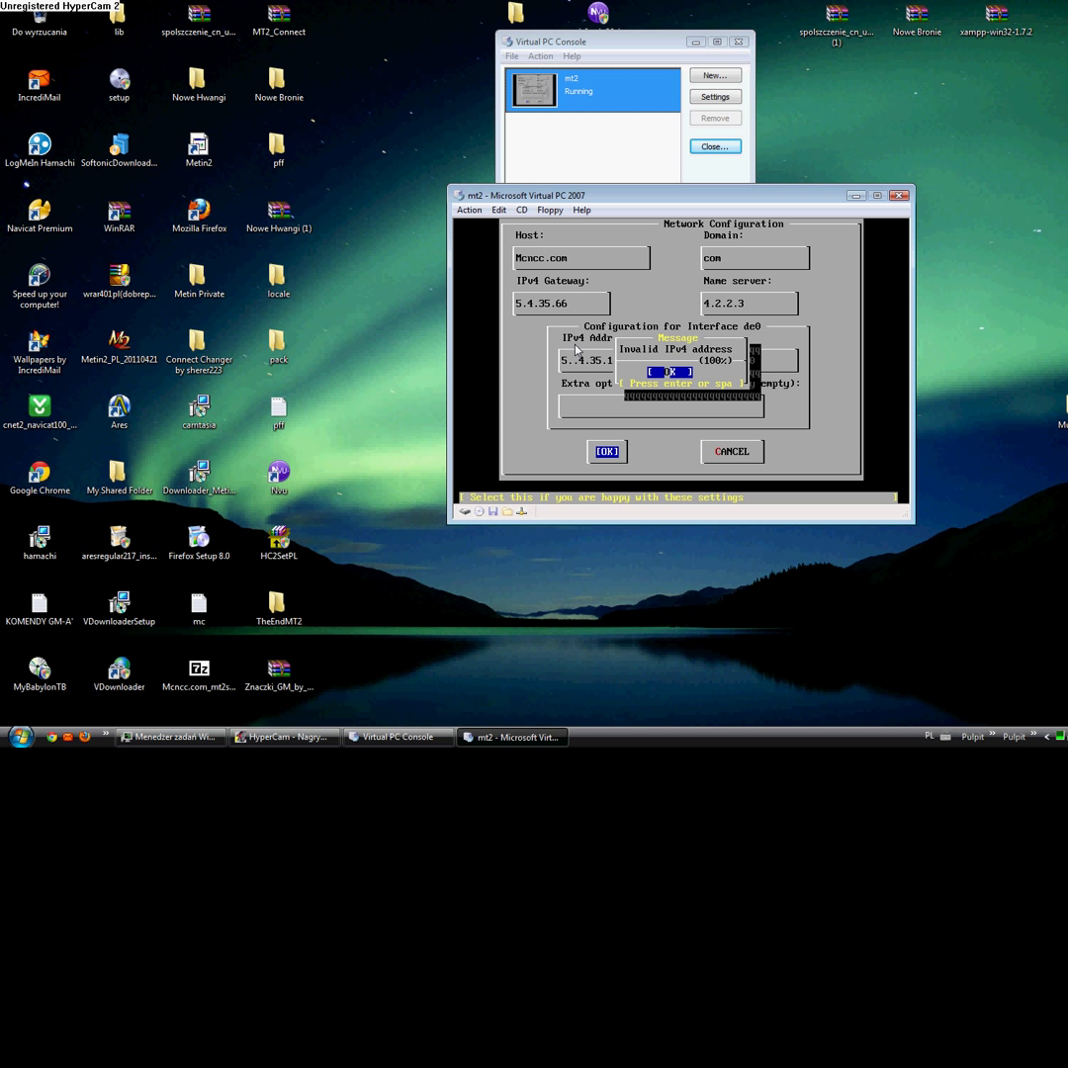
{"action": "key", "text": "Return"}
{"action": "key", "text": "Return"}
{"action": "key", "text": "Return"}
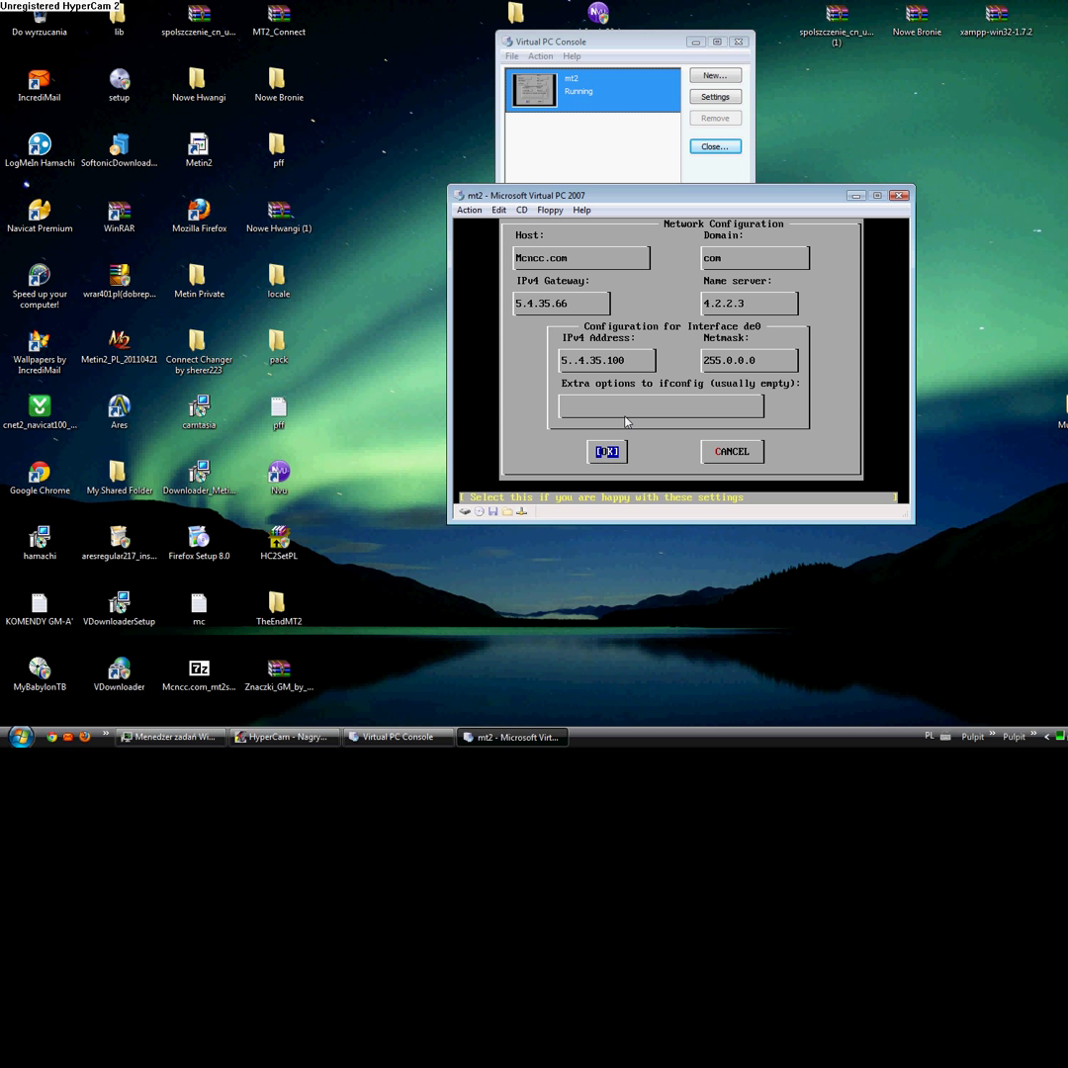
- Correct the IPv4 address for interface de0 to 5.4.35.100
{"action": "key", "text": "Right"}
{"action": "key", "text": "Left"}
{"action": "key", "text": "Right"}
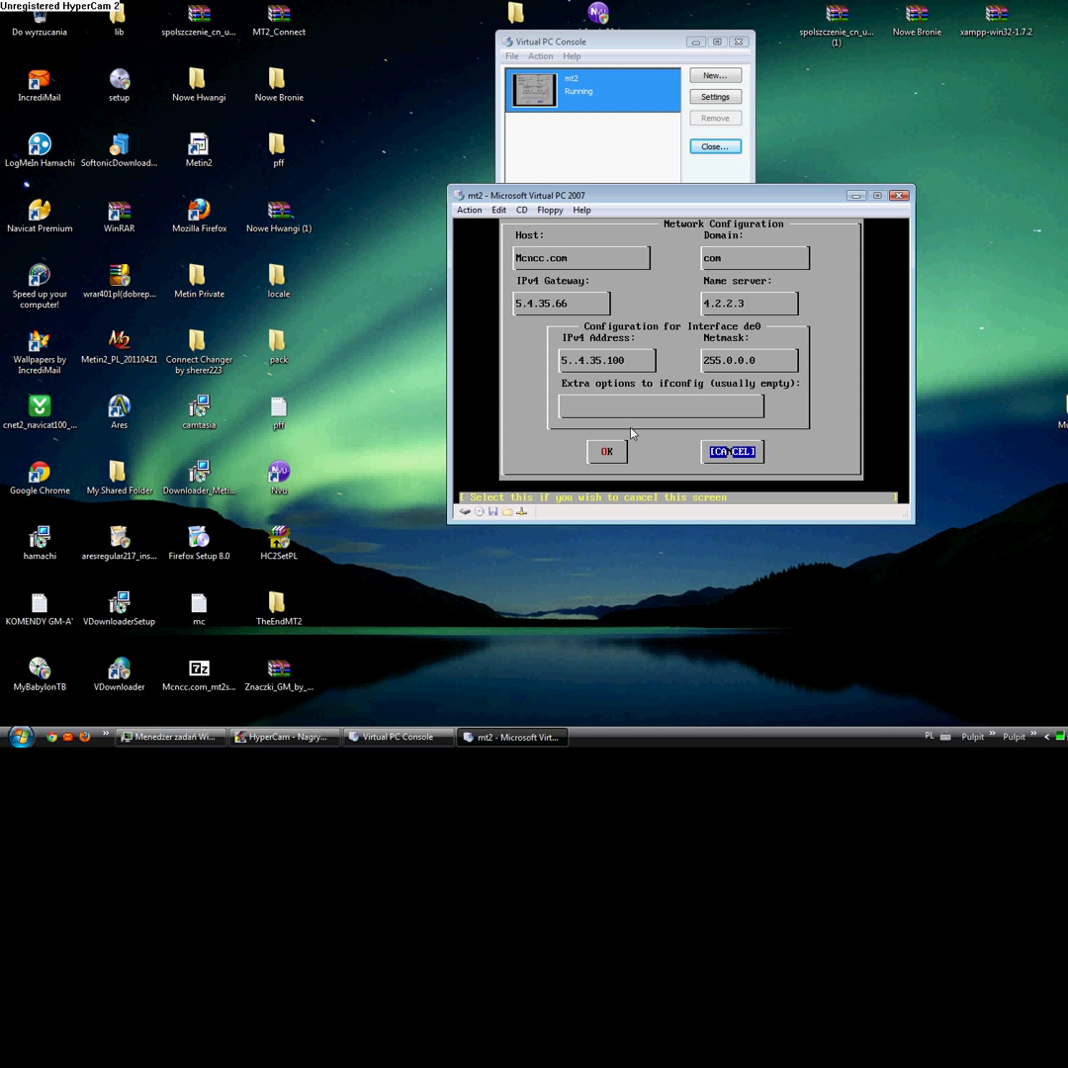
{"action": "key", "text": "Left"}
{"action": "key", "text": "Up"}
{"action": "key", "text": "Up"}
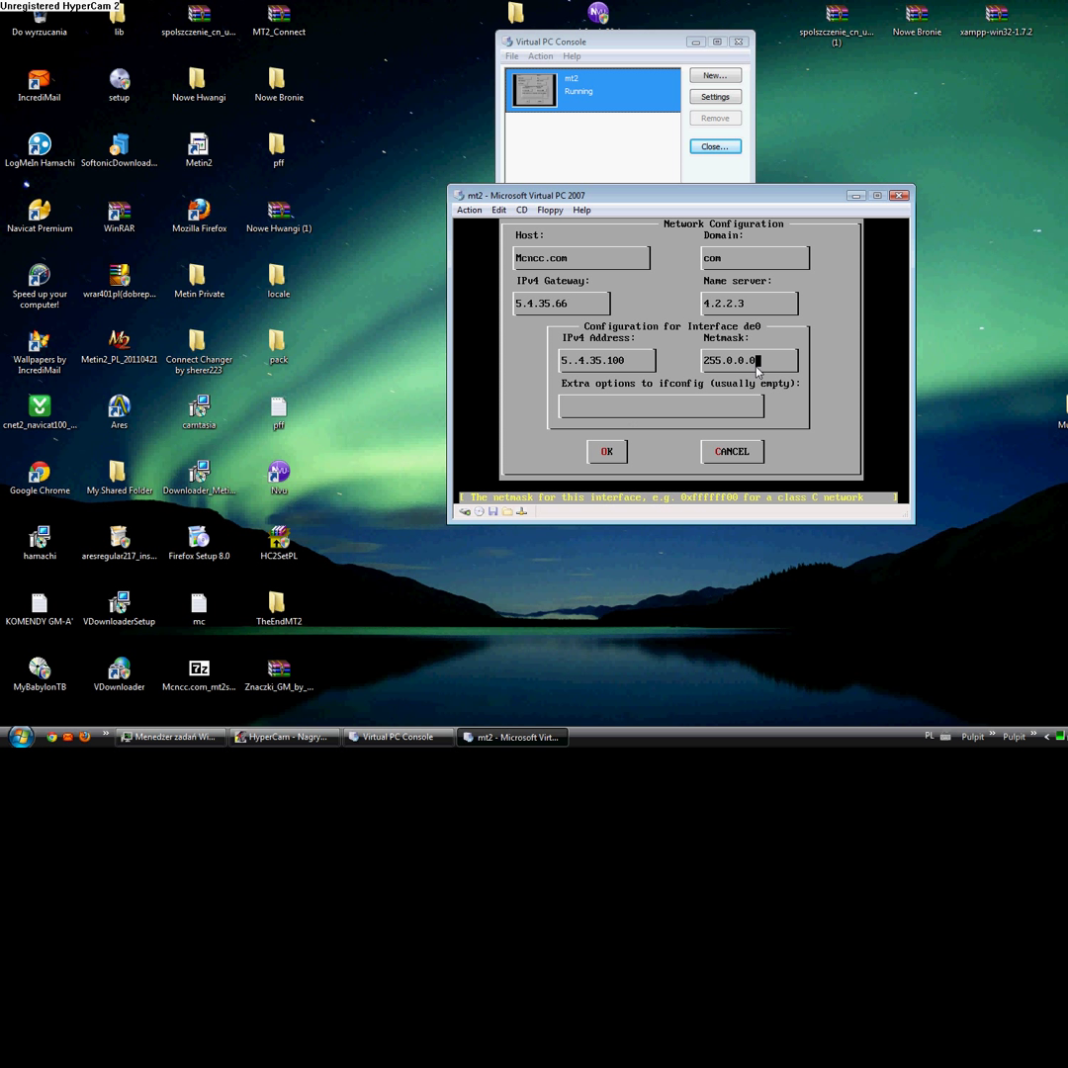
{"action": "key", "text": "Up"}
{"action": "key", "text": "BackSpace"}
{"action": "key", "text": "BackSpace"}
{"action": "key", "text": "BackSpace"}
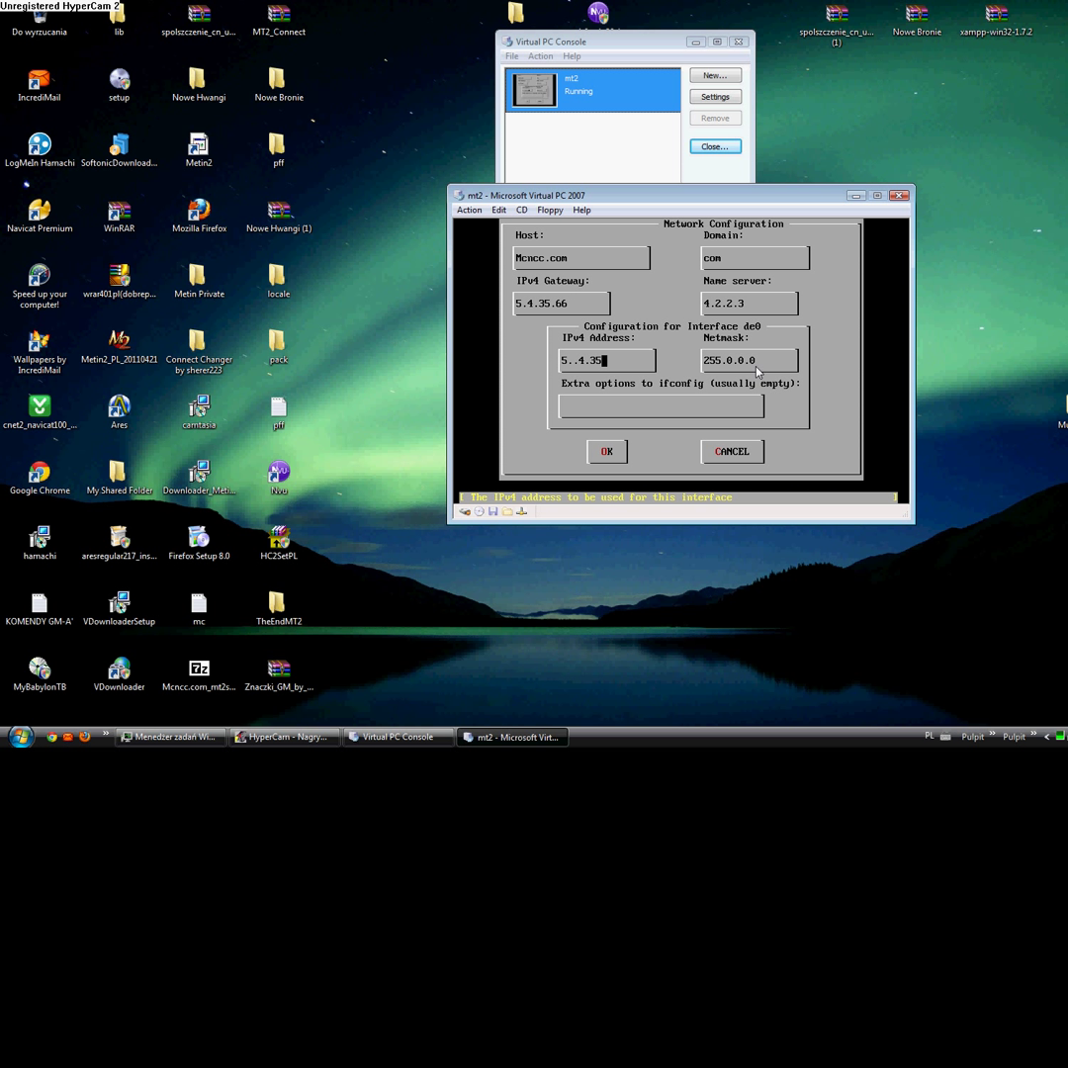
{"action": "key", "text": "BackSpace"}
{"action": "key", "text": "BackSpace"}
{"action": "key", "text": "BackSpace"}
{"action": "key", "text": "BackSpace"}
{"action": "key", "text": "BackSpace"}
{"action": "key", "text": "BackSpace"}
{"action": "key", "text": "BackSpace"}
{"action": "type", "text": "5.4.35.100"}
- Accept the Network Configuration form and leave the sysinstall menus for the shell prompt
{"action": "key", "text": "Down"}
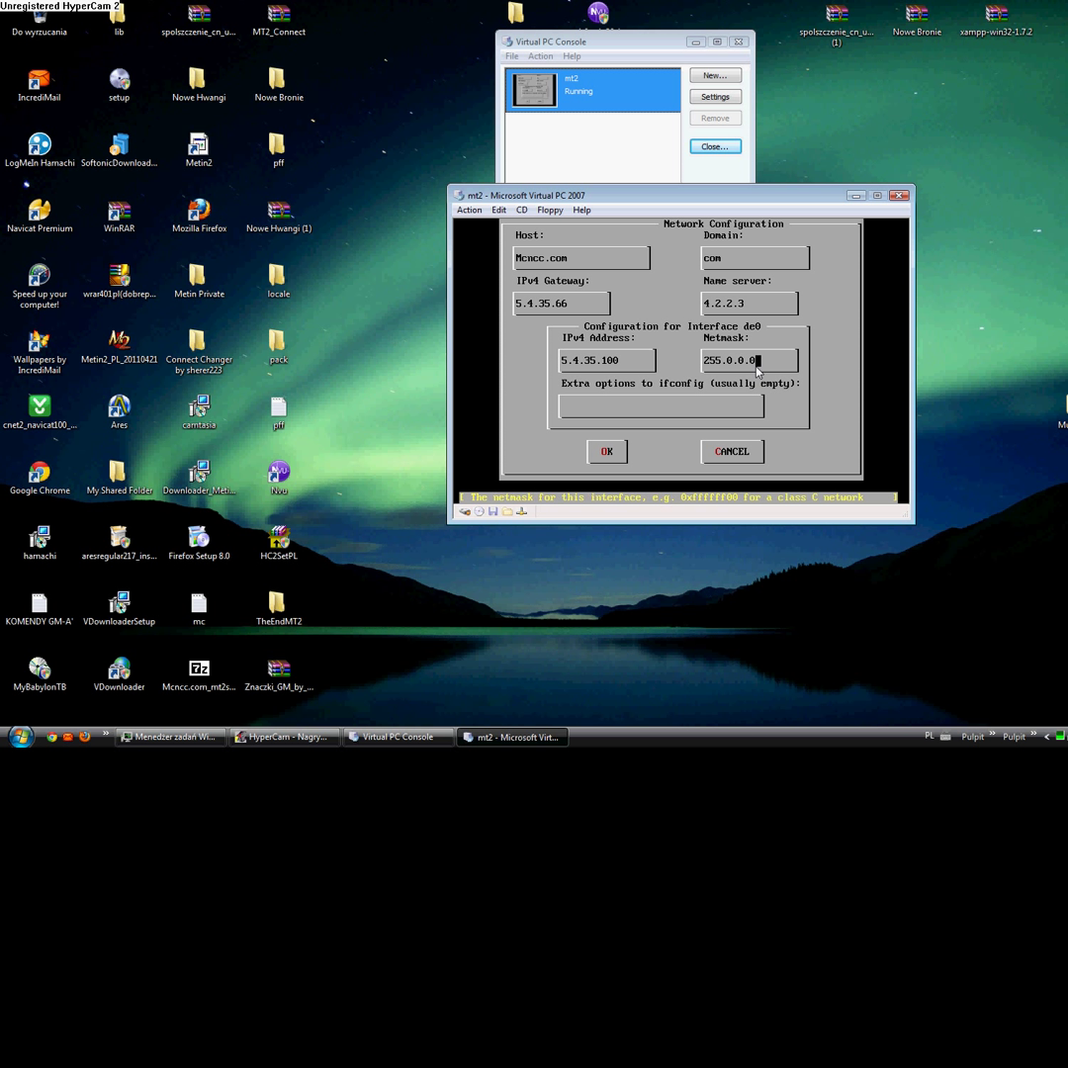
{"action": "key", "text": "Down"}
{"action": "key", "text": "Down"}
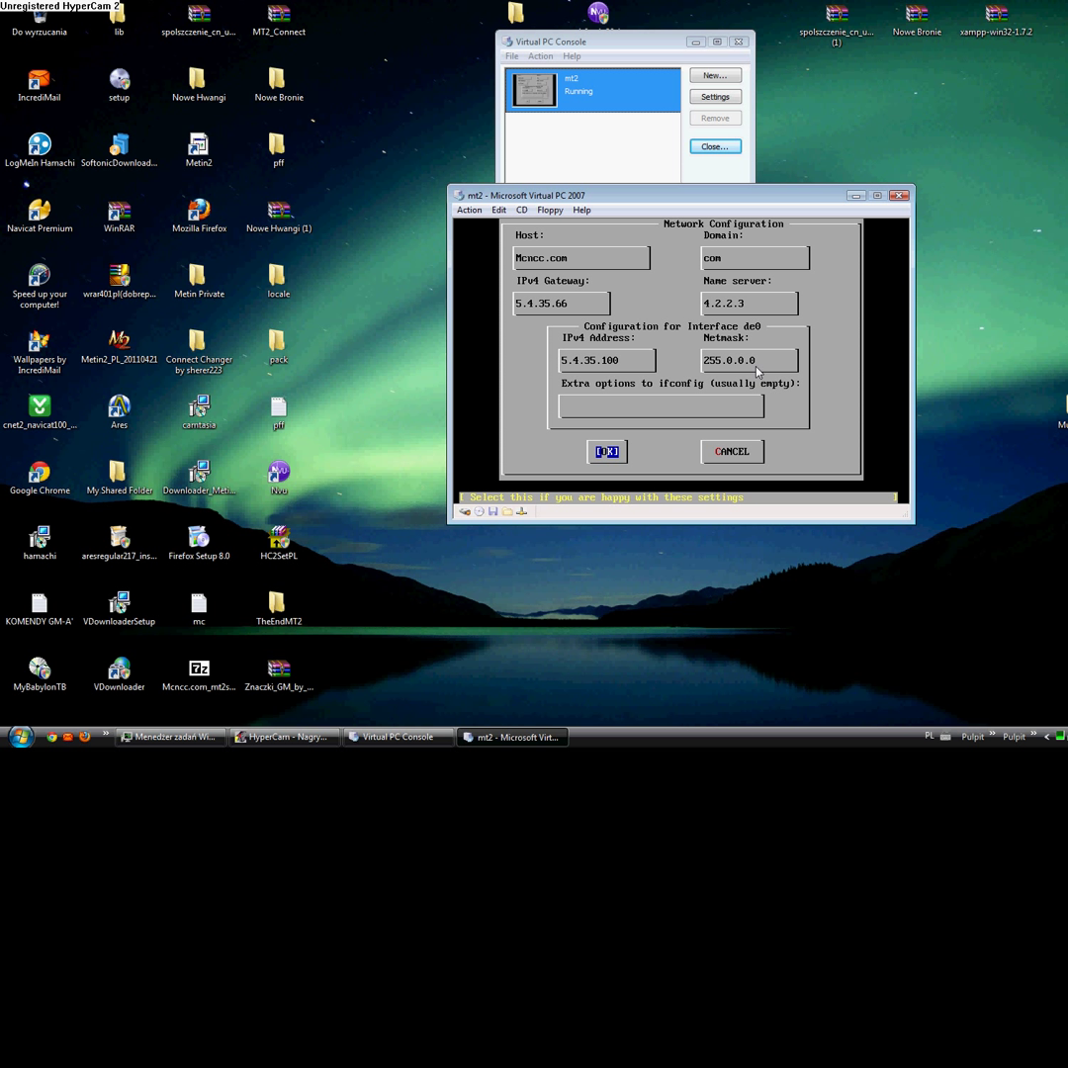
{"action": "left_click_drag", "start_coordinate": [643, 201], "coordinate": [612, 206]}
{"action": "key", "text": "Return"}
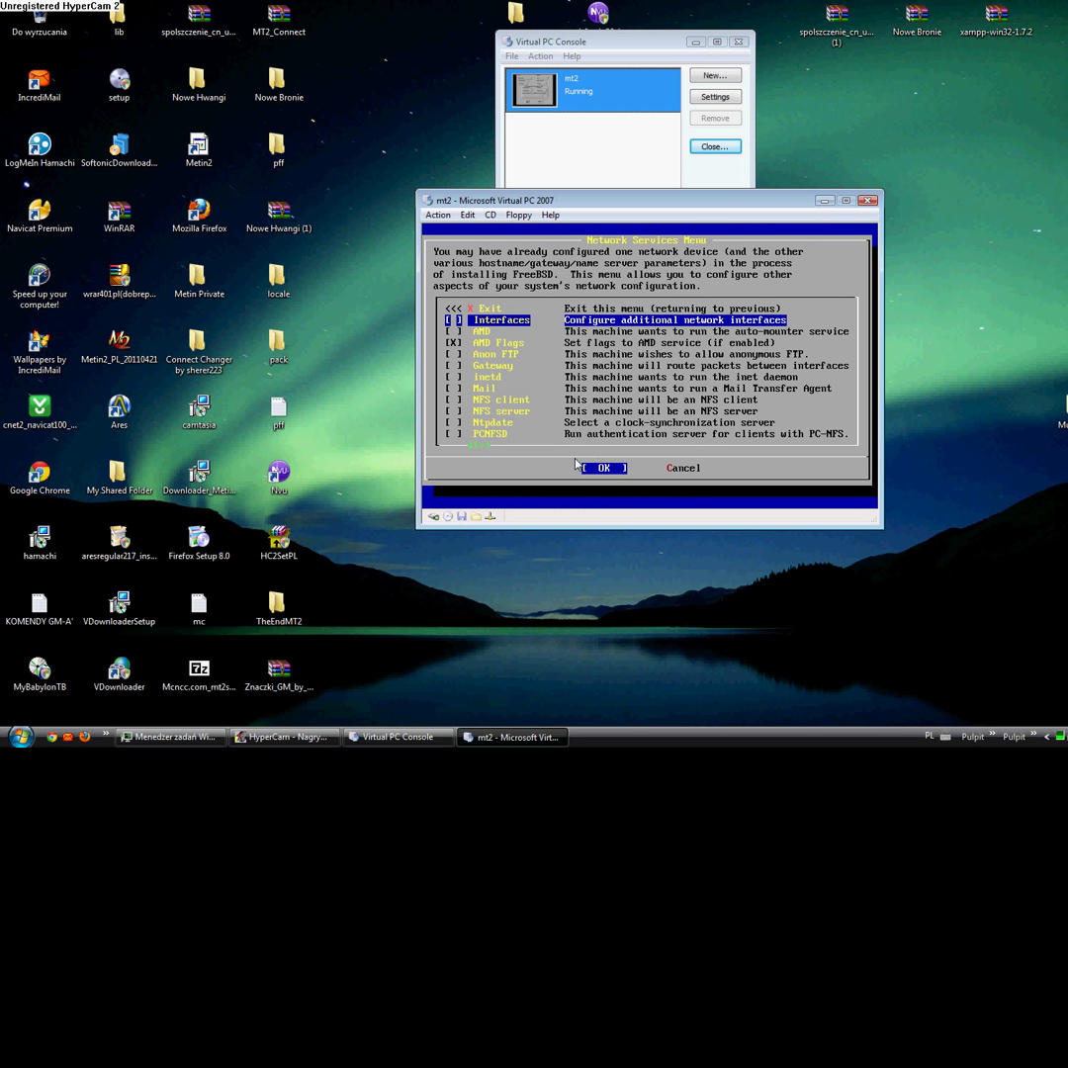
{"action": "key", "text": "Tab"}
{"action": "key", "text": "Return"}
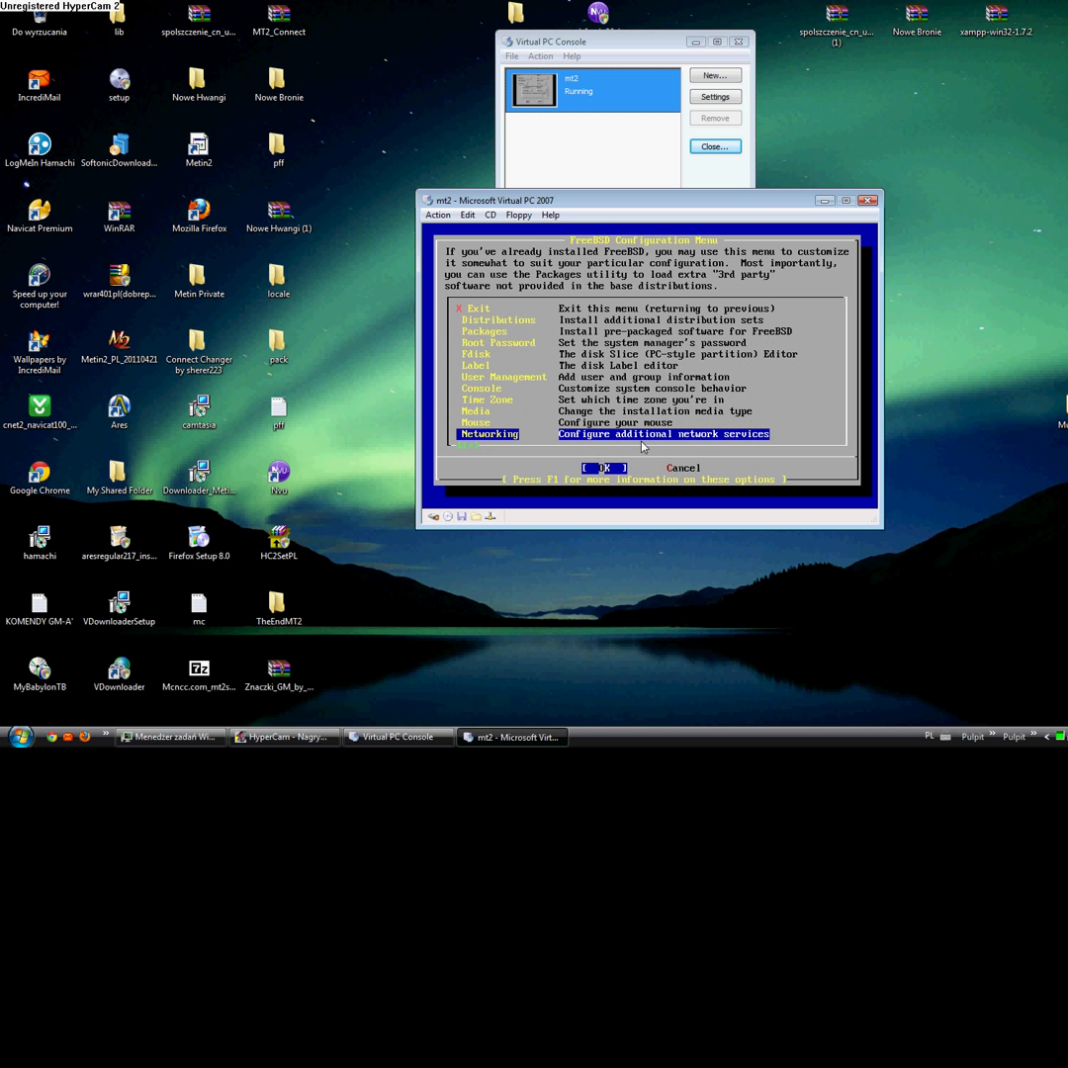
{"action": "key", "text": "Tab"}
{"action": "key", "text": "Return"}
{"action": "key", "text": "Tab"}
{"action": "key", "text": "Return"}
- Restart the FreeBSD network interfaces by running /etc/rc.d/netif restart
{"action": "type", "text": "/"}
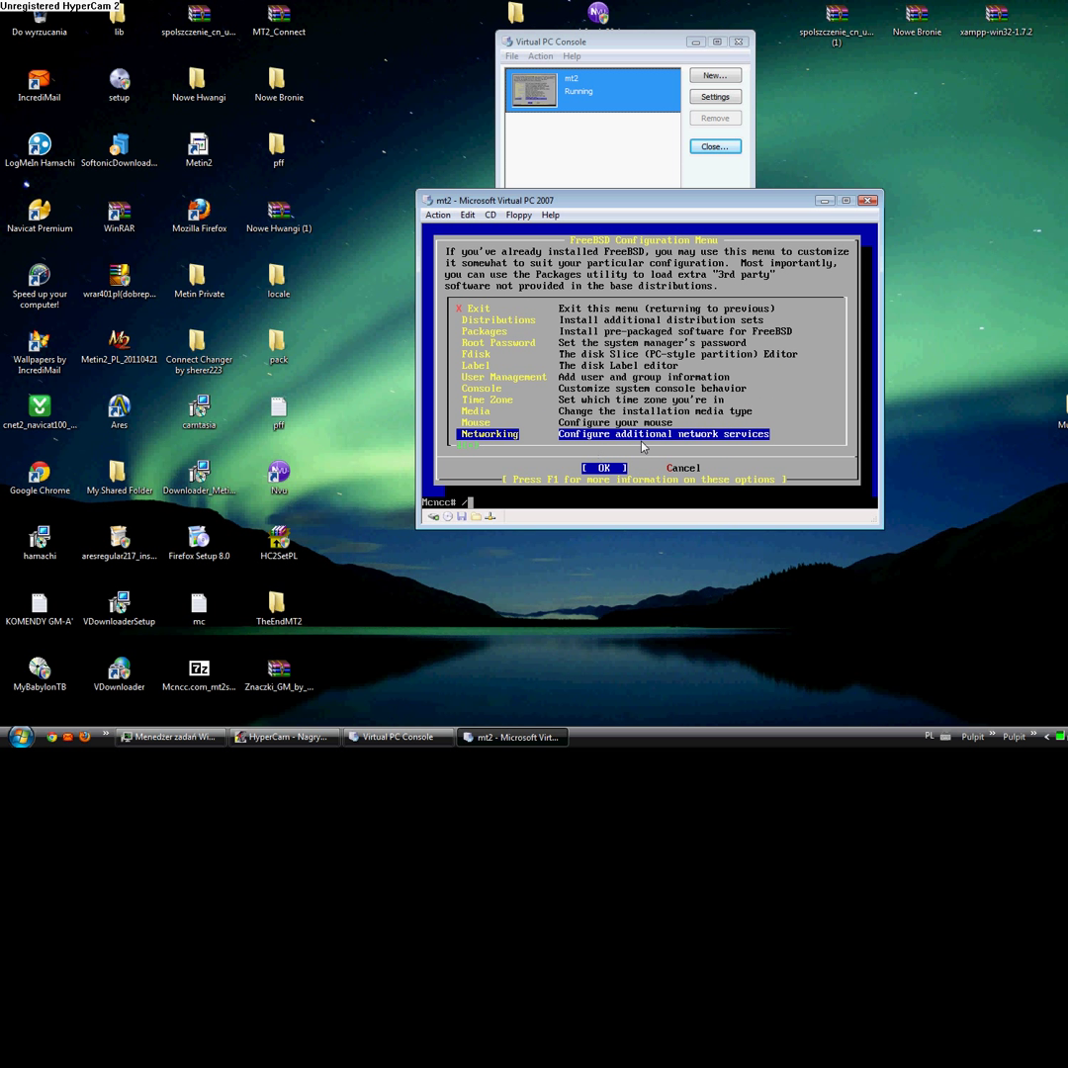
{"action": "type", "text": "etc/rc.d/netif/"}
{"action": "key", "text": "BackSpace"}
{"action": "type", "text": "restart"}
{"action": "left_click_drag", "start_coordinate": [623, 509], "coordinate": [423, 497]}
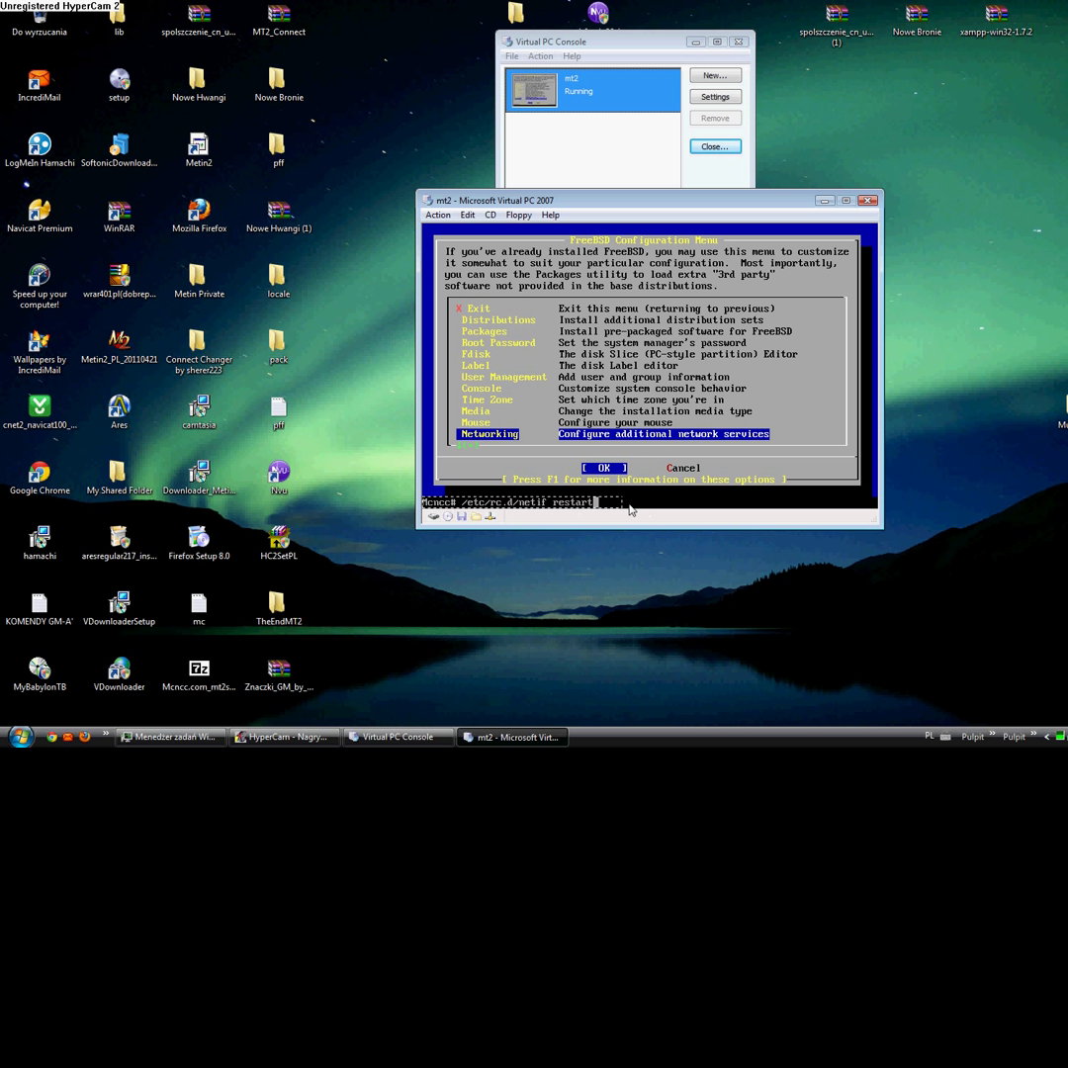
{"action": "key", "text": "Return"}
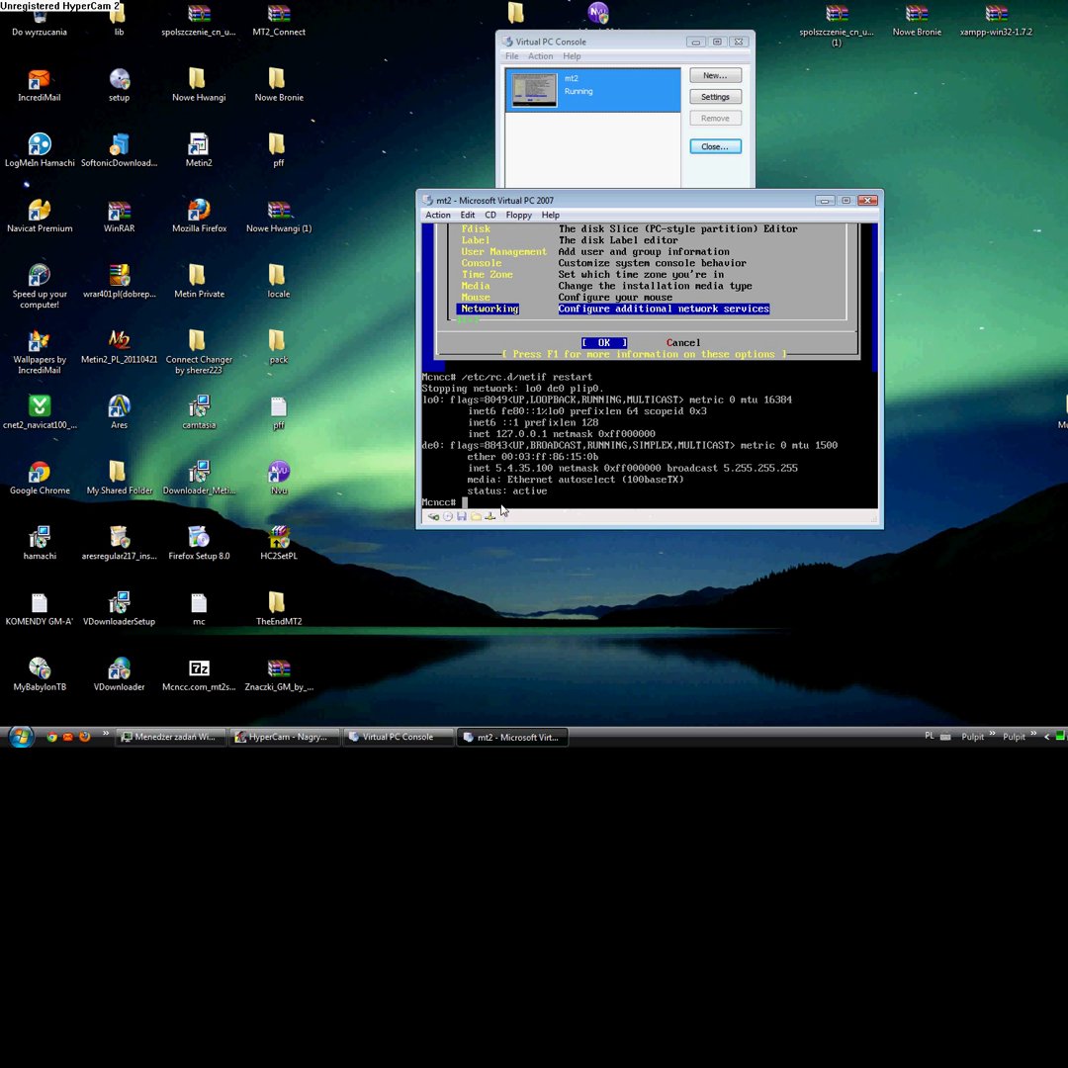
- Run ifconfig to review the network interface settings and move the virtual machine window aside
{"action": "type", "text": "ifconfig"}
{"action": "key", "text": "Return"}
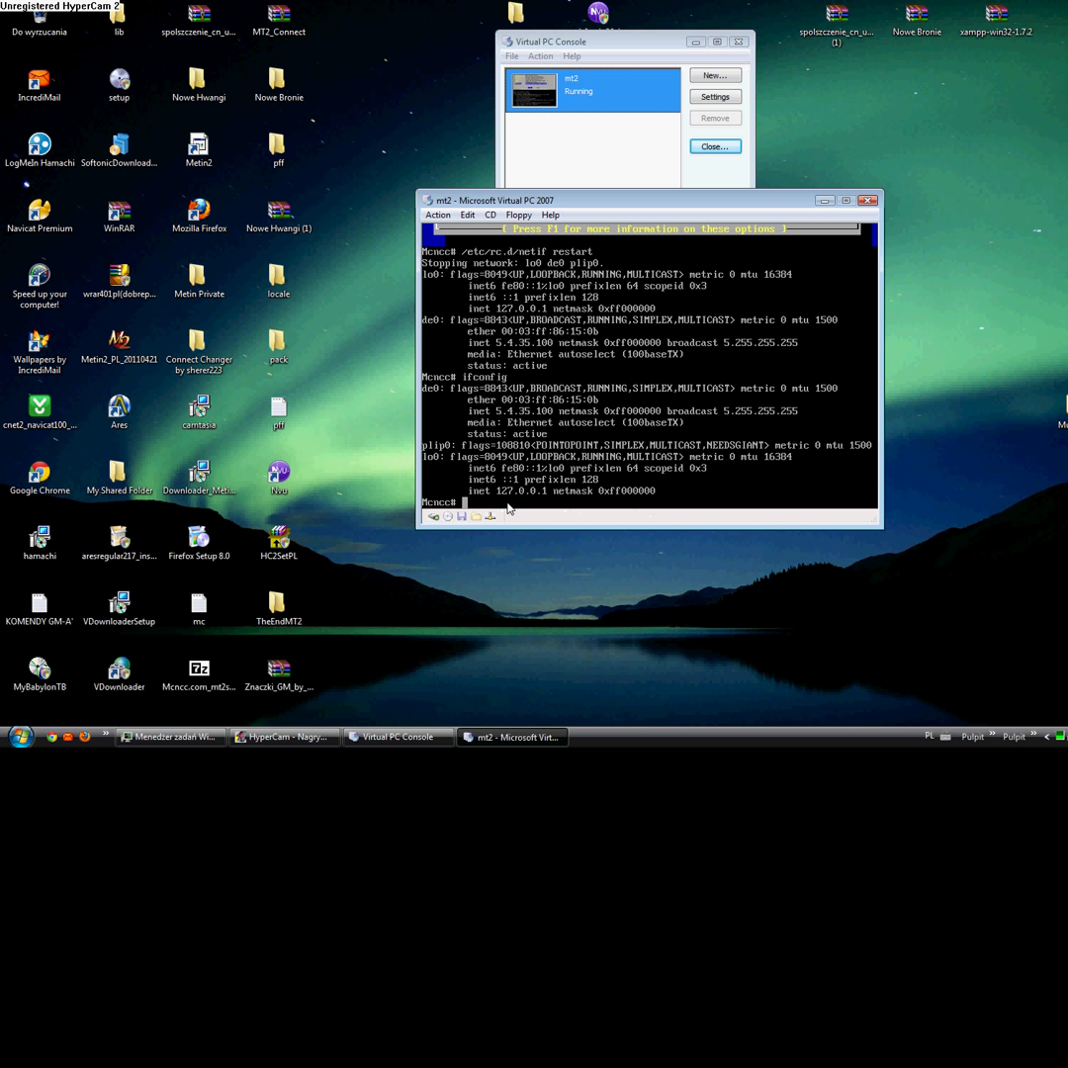
{"action": "left_click_drag", "start_coordinate": [518, 508], "coordinate": [427, 502]}
{"action": "left_click_drag", "start_coordinate": [596, 201], "coordinate": [484, 203]}
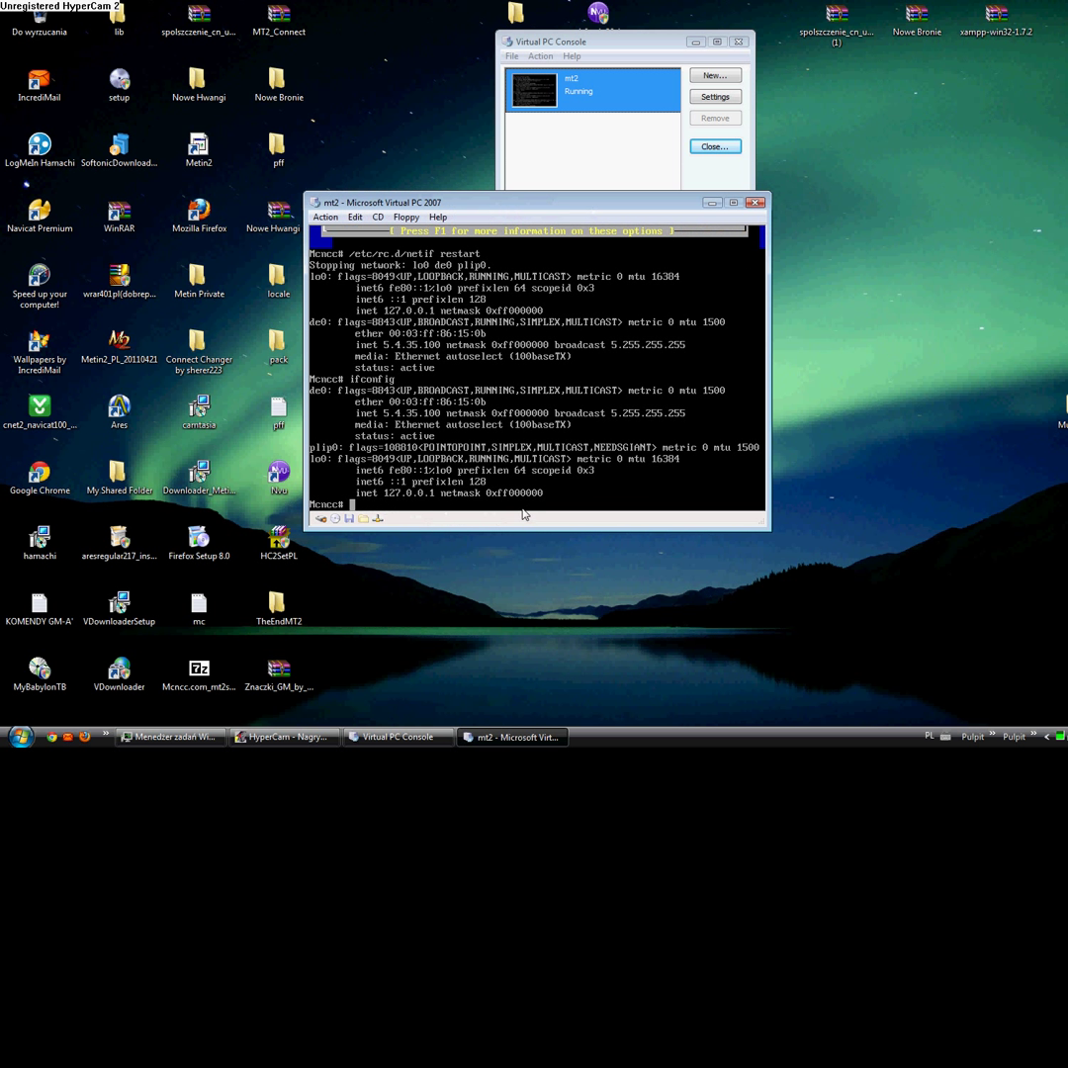
{"action": "left_click_drag", "start_coordinate": [564, 205], "coordinate": [458, 208]}
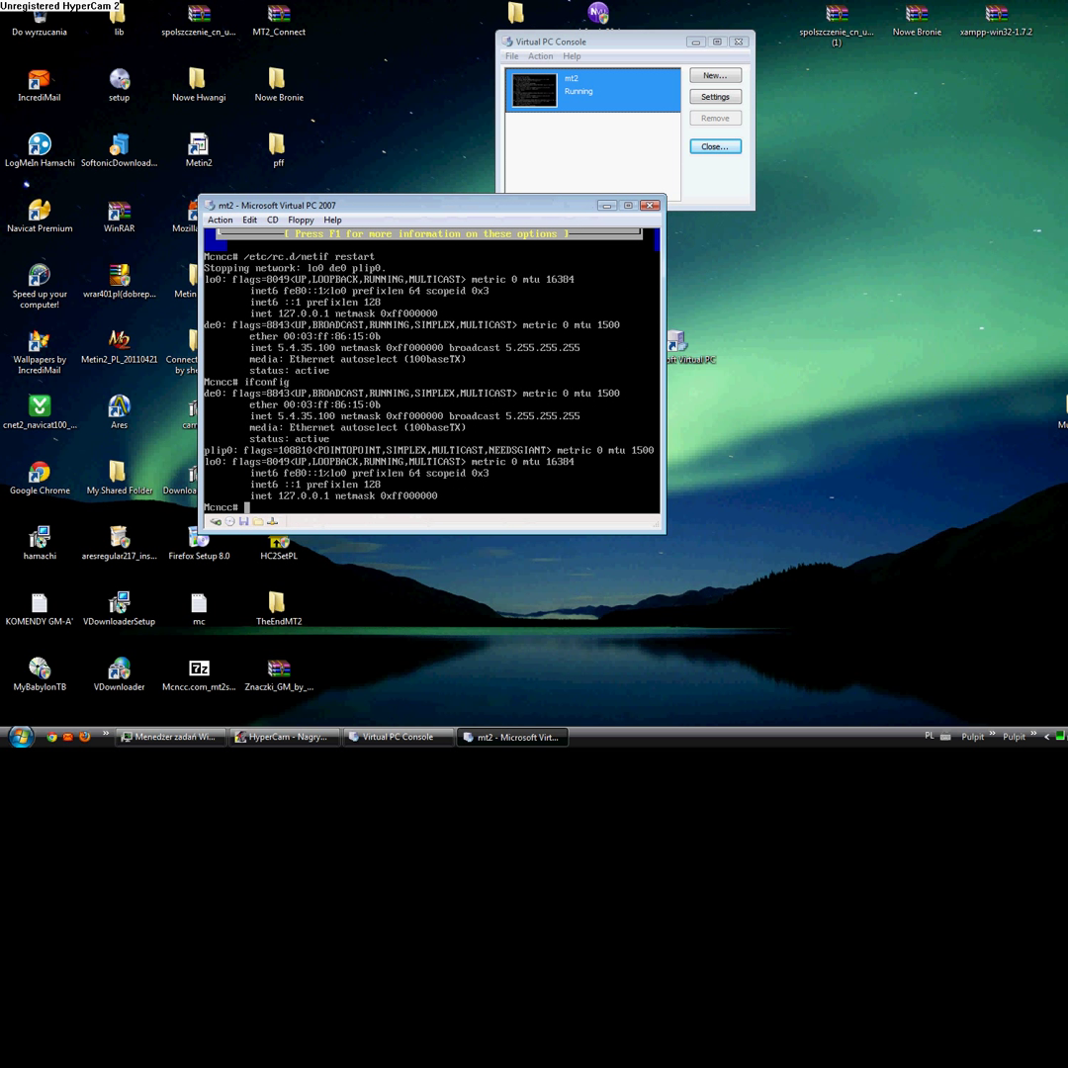
- Switch to PortMap, start the 14000 and 13099 port mappings and unblock the program in the Windows firewall alert
{"action": "double_click", "coordinate": [1063, 737]}
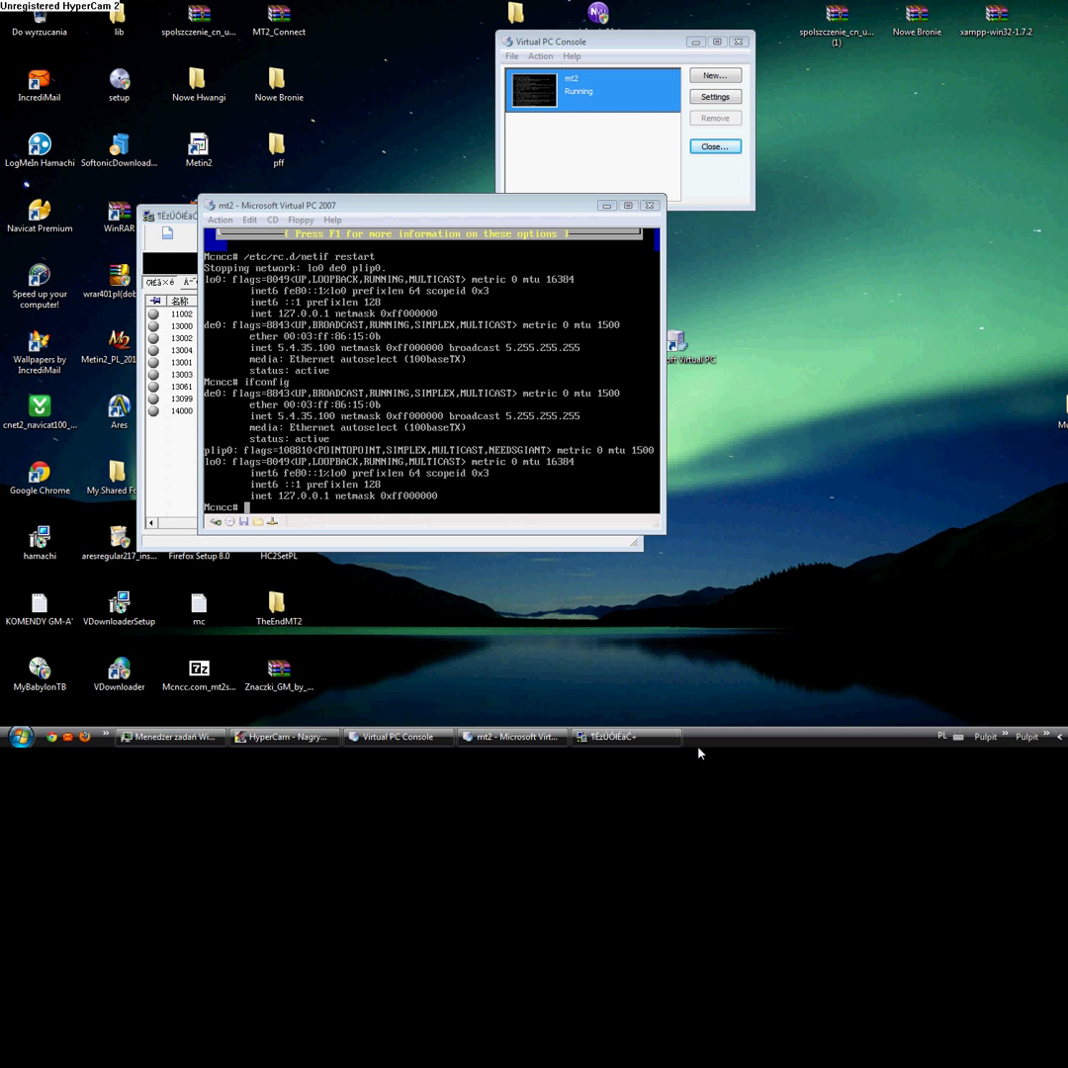
{"action": "left_click", "coordinate": [186, 220]}
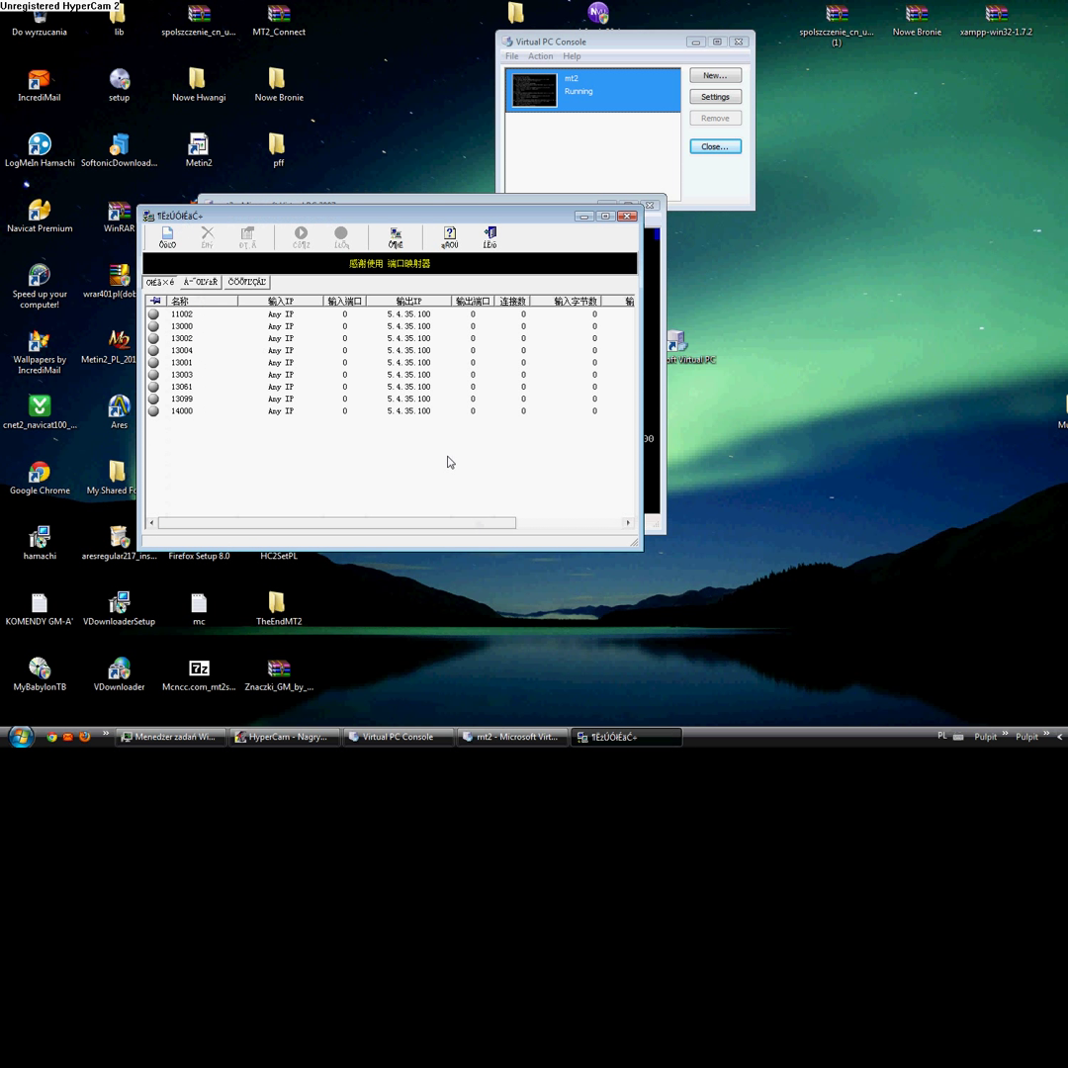
{"action": "left_click", "coordinate": [238, 411]}
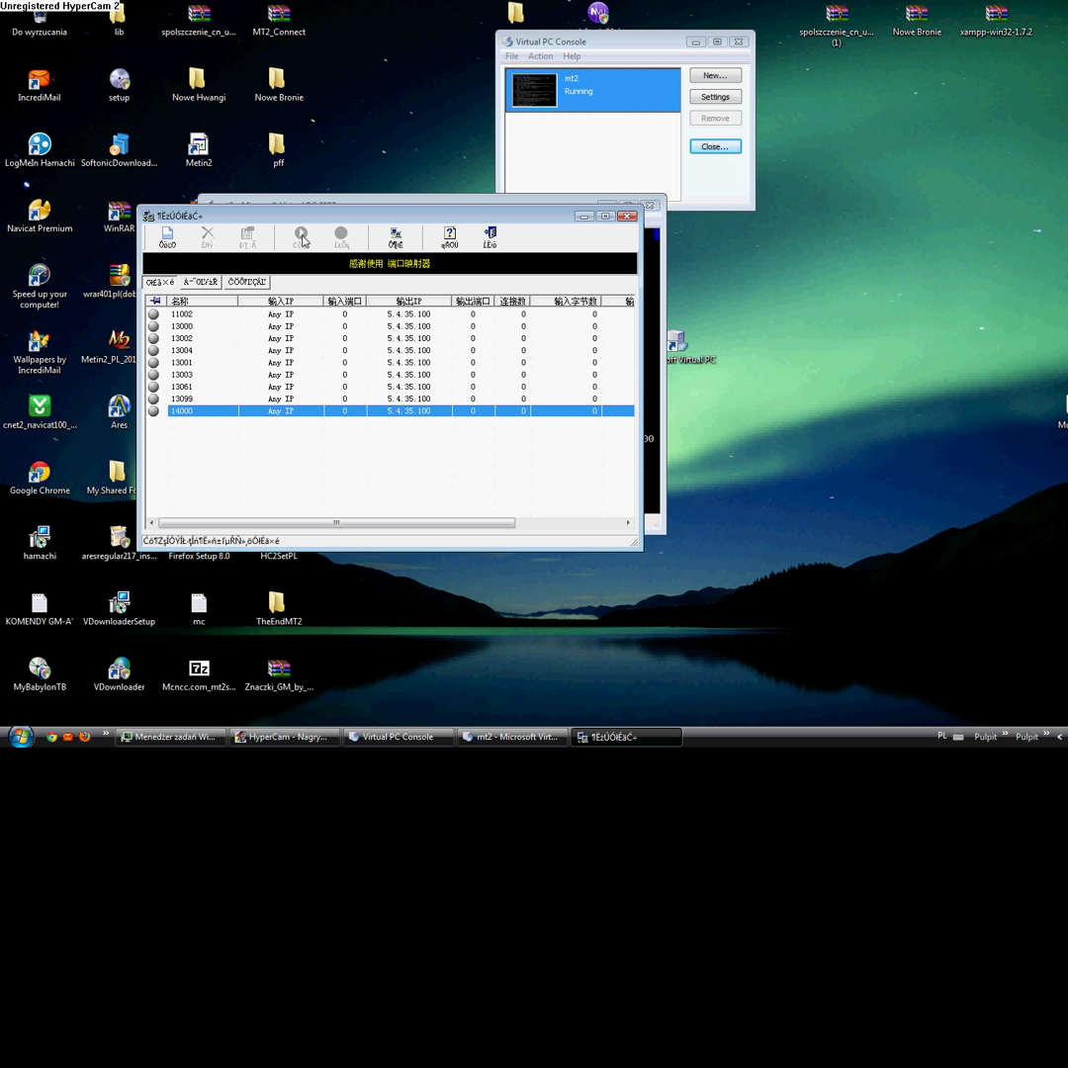
{"action": "left_click", "coordinate": [229, 399]}
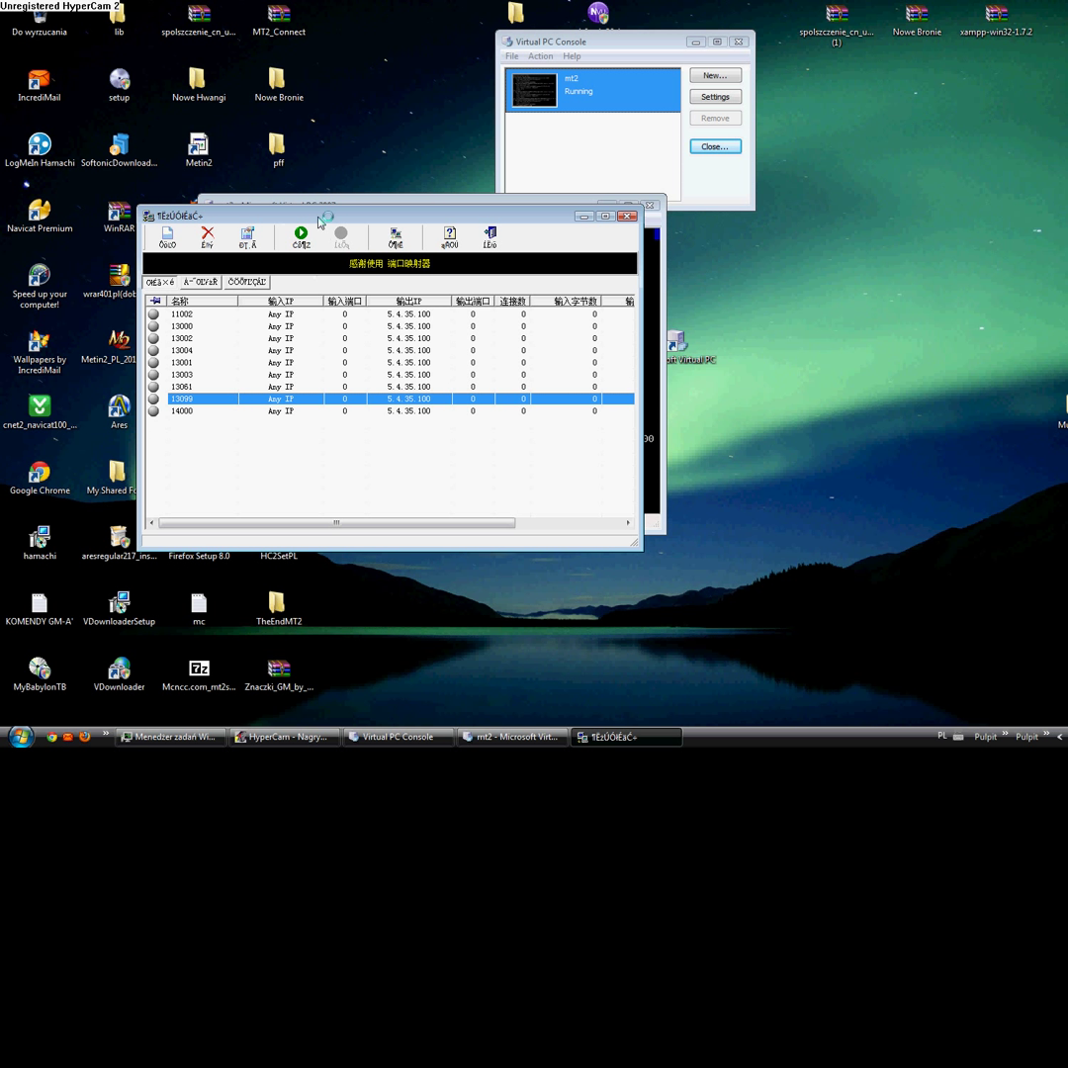
{"action": "left_click", "coordinate": [301, 236]}
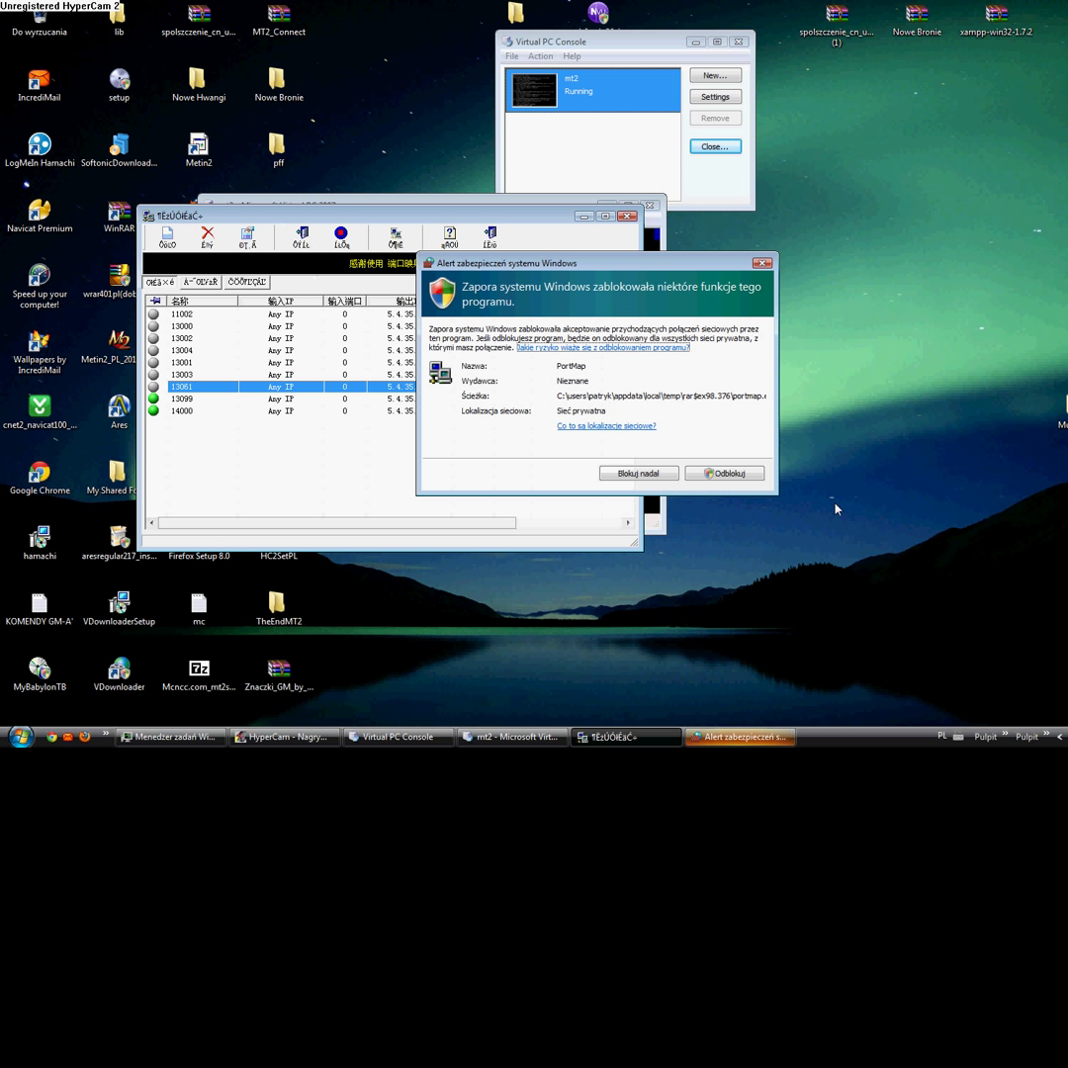
{"action": "left_click", "coordinate": [723, 474]}
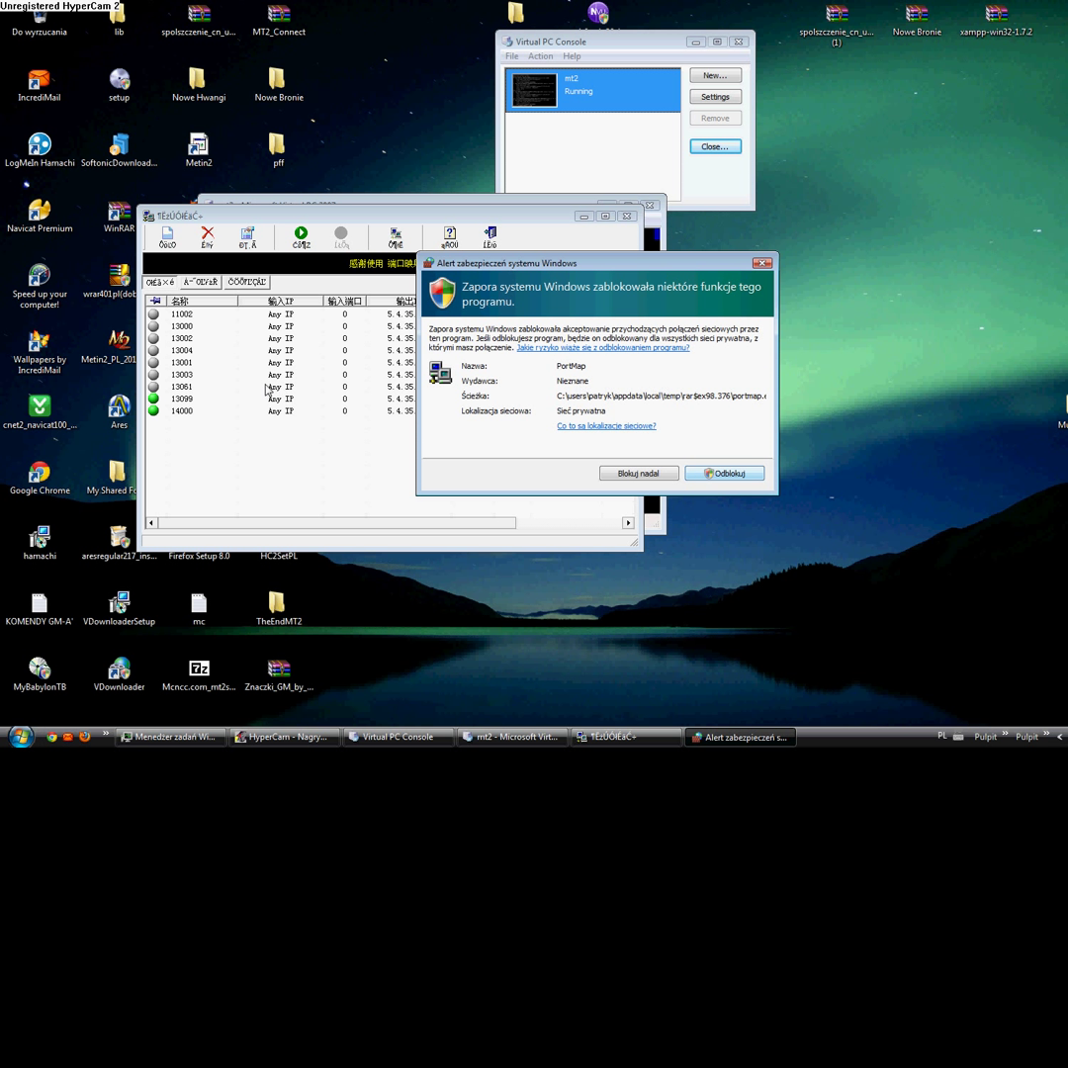
- Start the port mappings 13003, 13061 and 13001 in PortMap
{"action": "left_click", "coordinate": [244, 372]}
{"action": "left_click", "coordinate": [301, 237]}
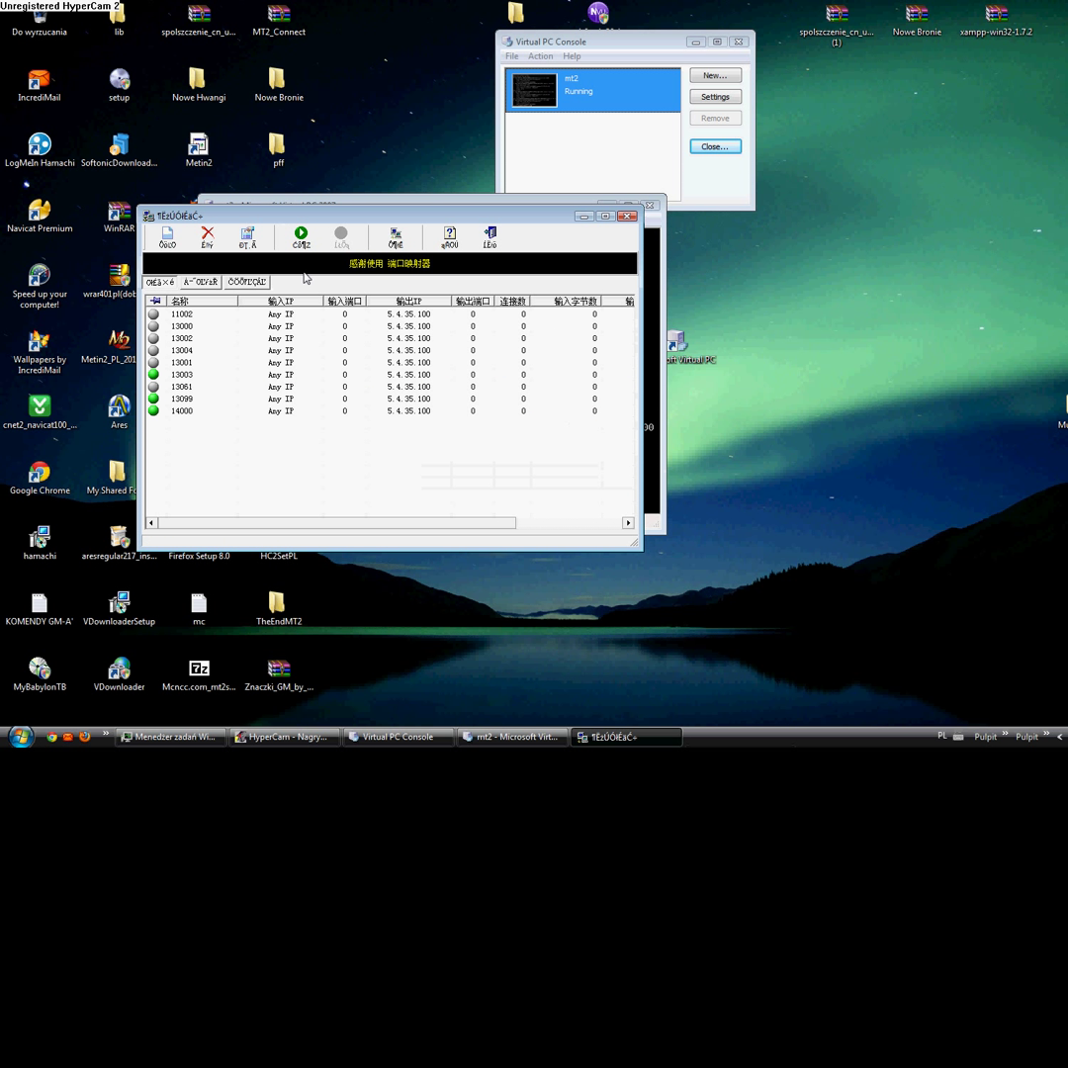
{"action": "left_click", "coordinate": [182, 387]}
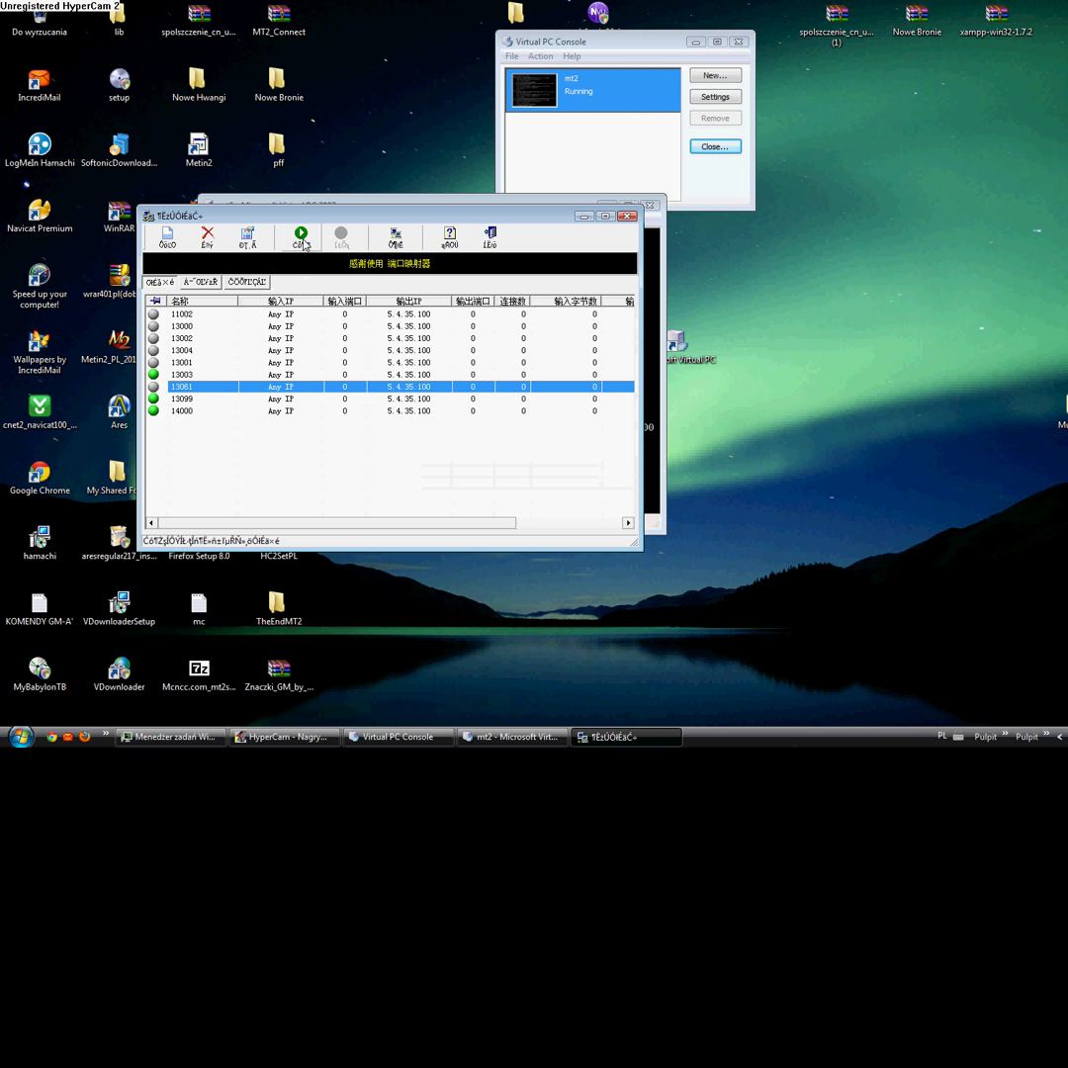
{"action": "left_click", "coordinate": [181, 363]}
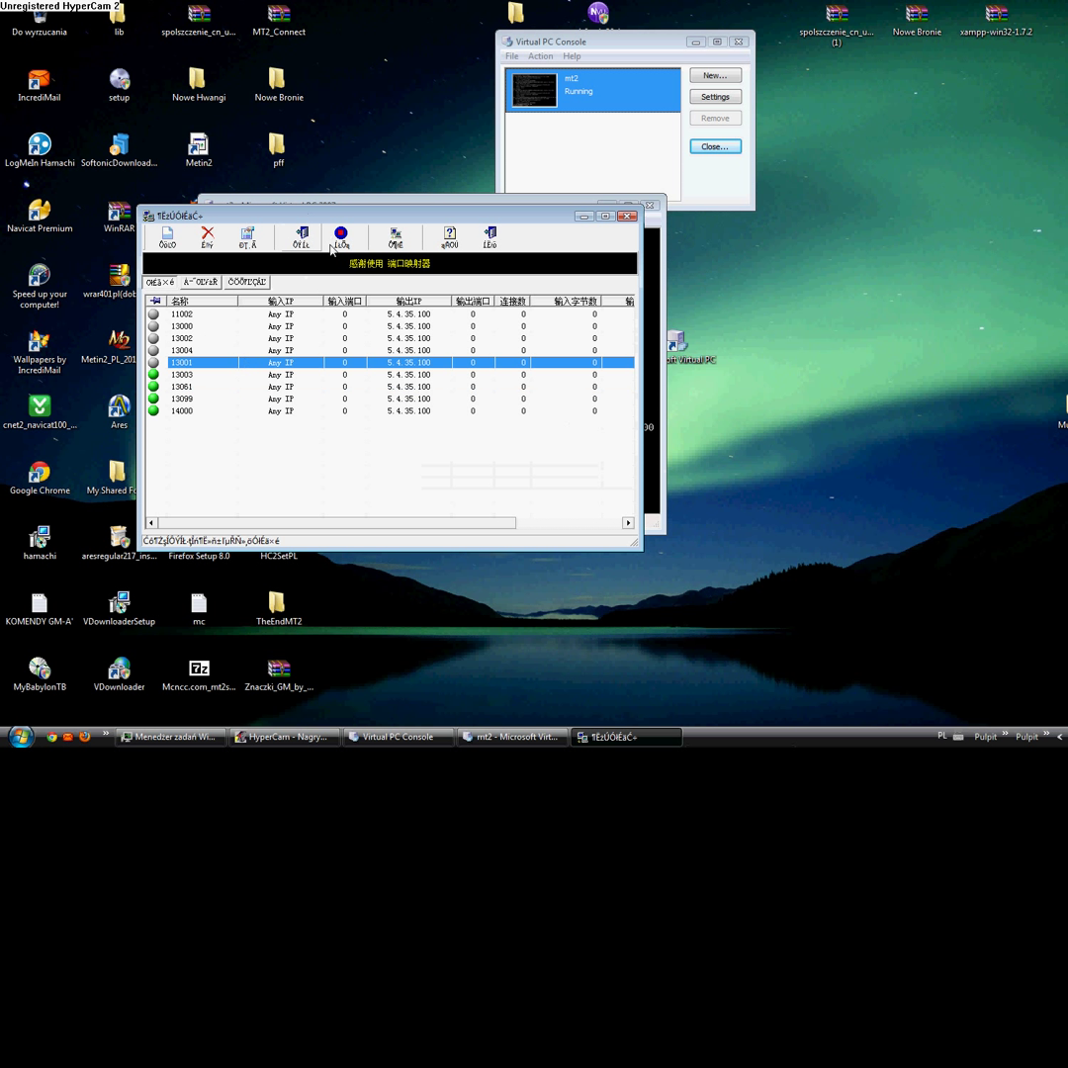
{"action": "left_click", "coordinate": [303, 238]}
- Start the remaining port mappings 13004, 13002, 13000 and 11002, and minimize PortMap
{"action": "left_click", "coordinate": [188, 352]}
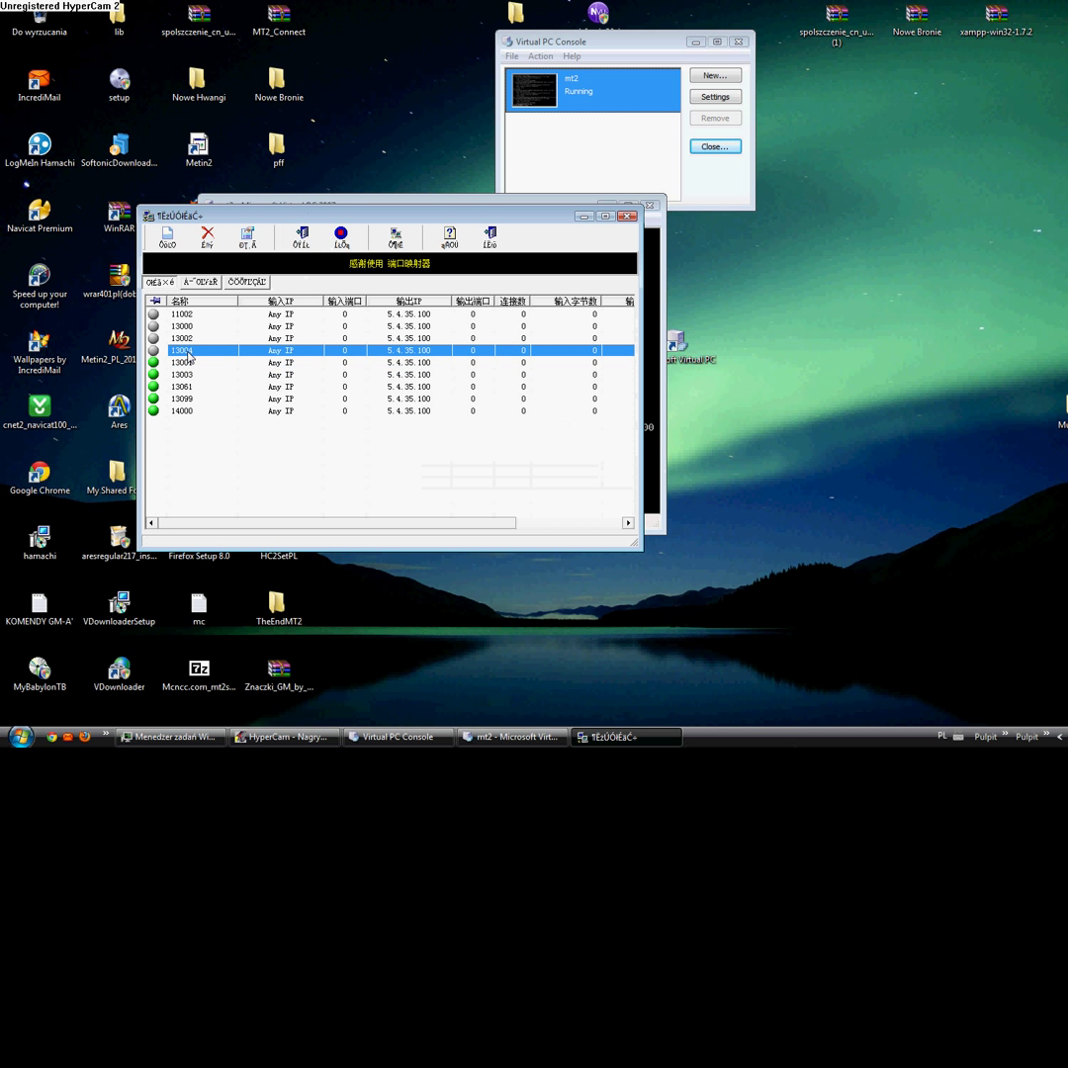
{"action": "left_click", "coordinate": [304, 238]}
{"action": "left_click", "coordinate": [183, 340]}
{"action": "left_click", "coordinate": [182, 338]}
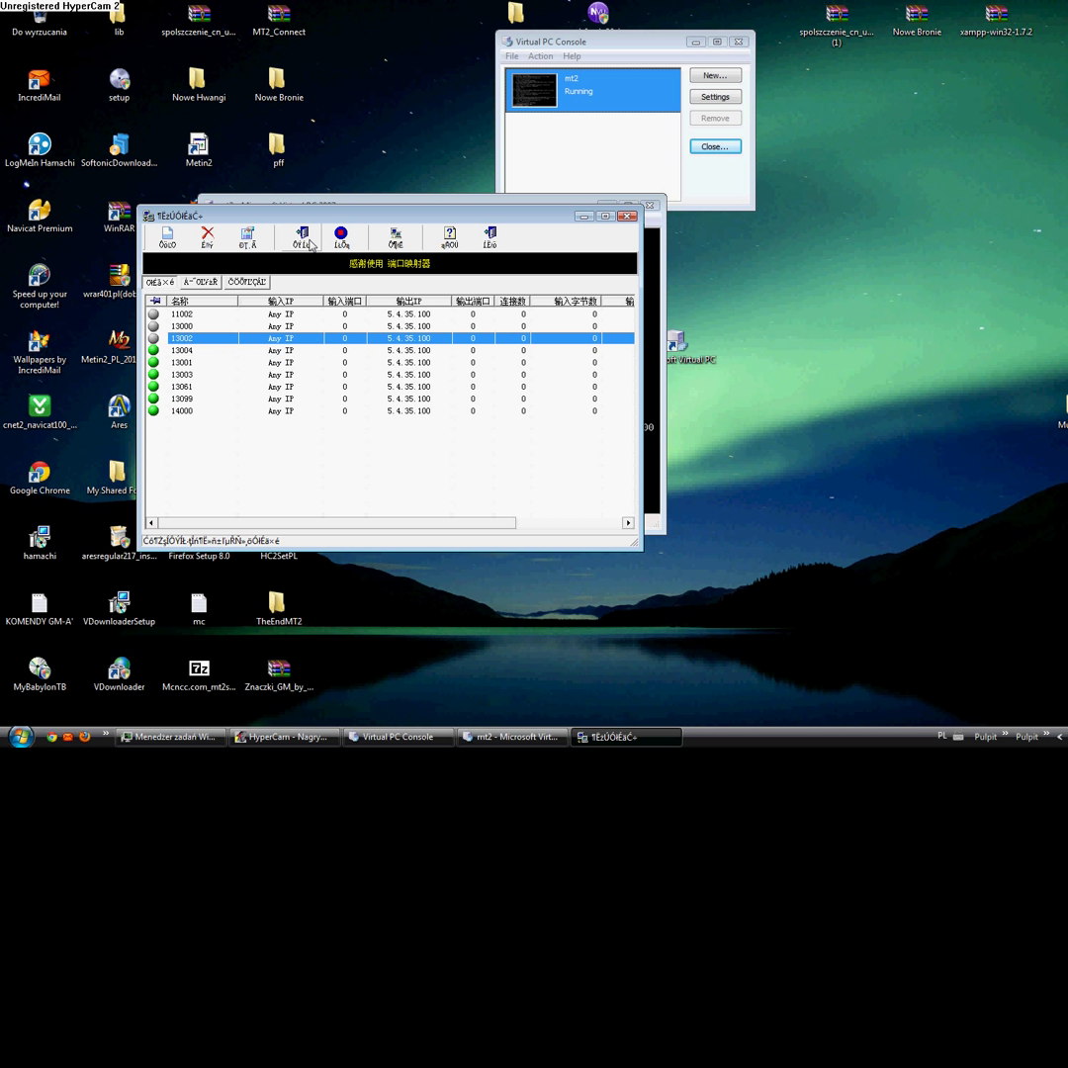
{"action": "left_click", "coordinate": [300, 238]}
{"action": "left_click", "coordinate": [197, 324]}
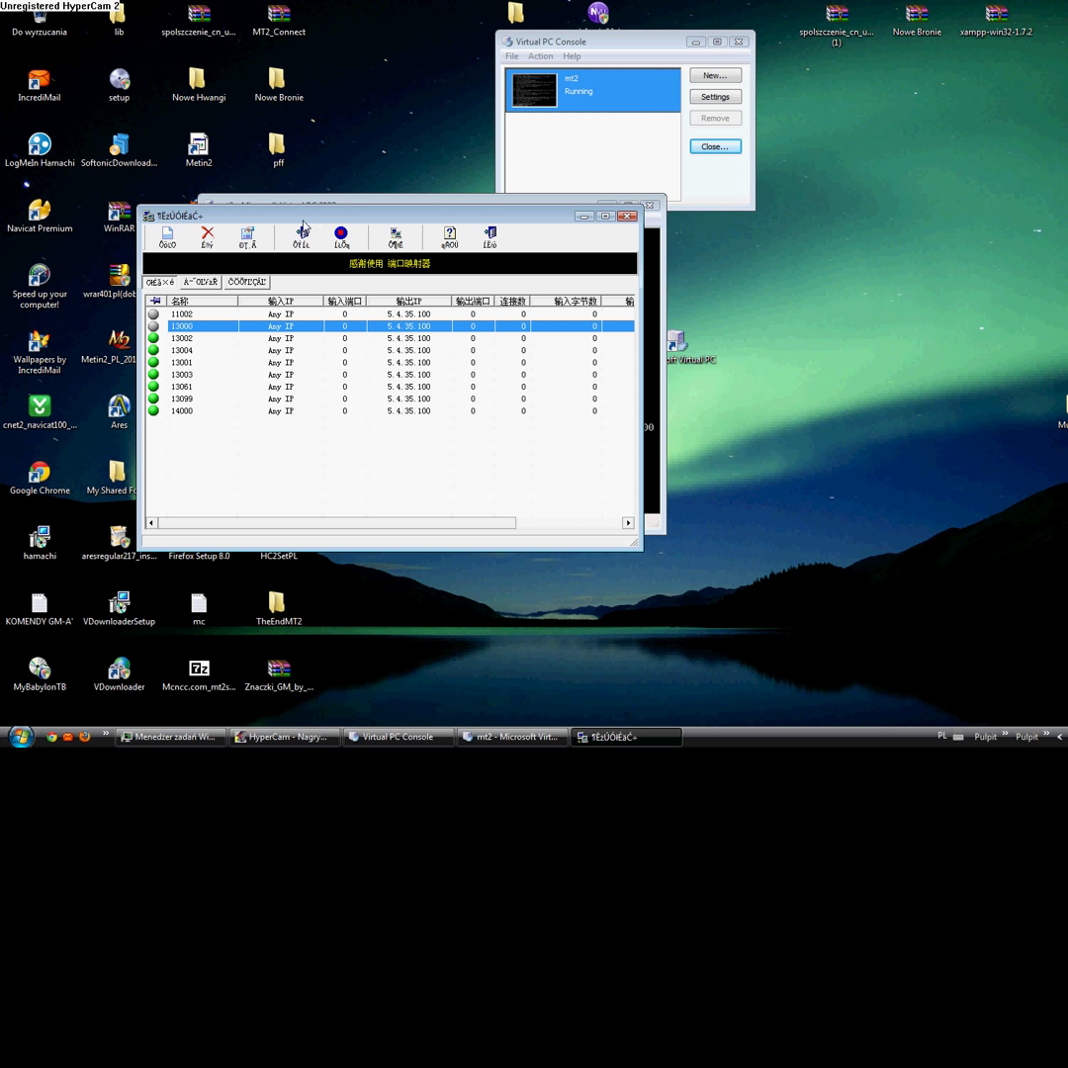
{"action": "left_click", "coordinate": [197, 313]}
{"action": "left_click", "coordinate": [301, 238]}
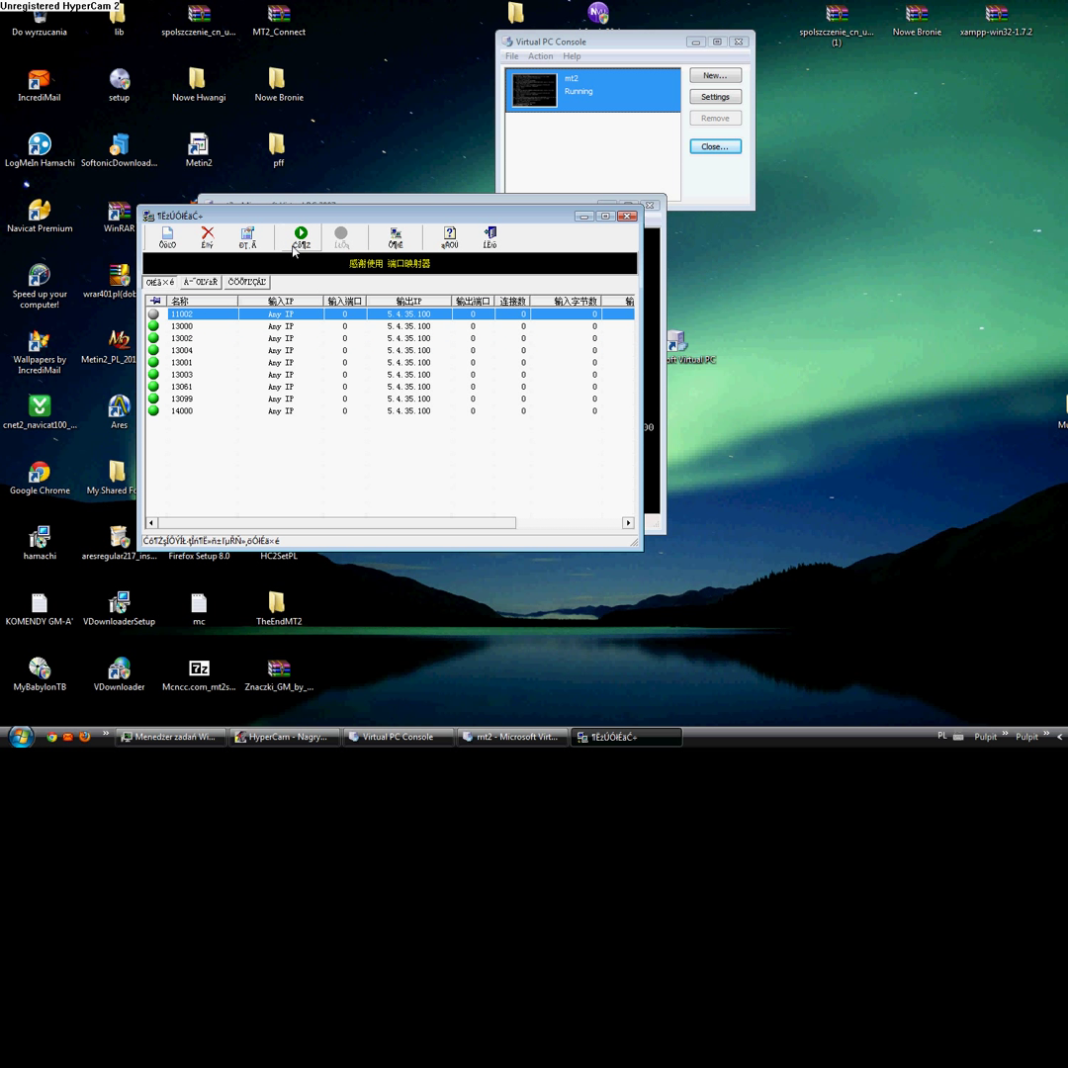
{"action": "left_click", "coordinate": [582, 218]}
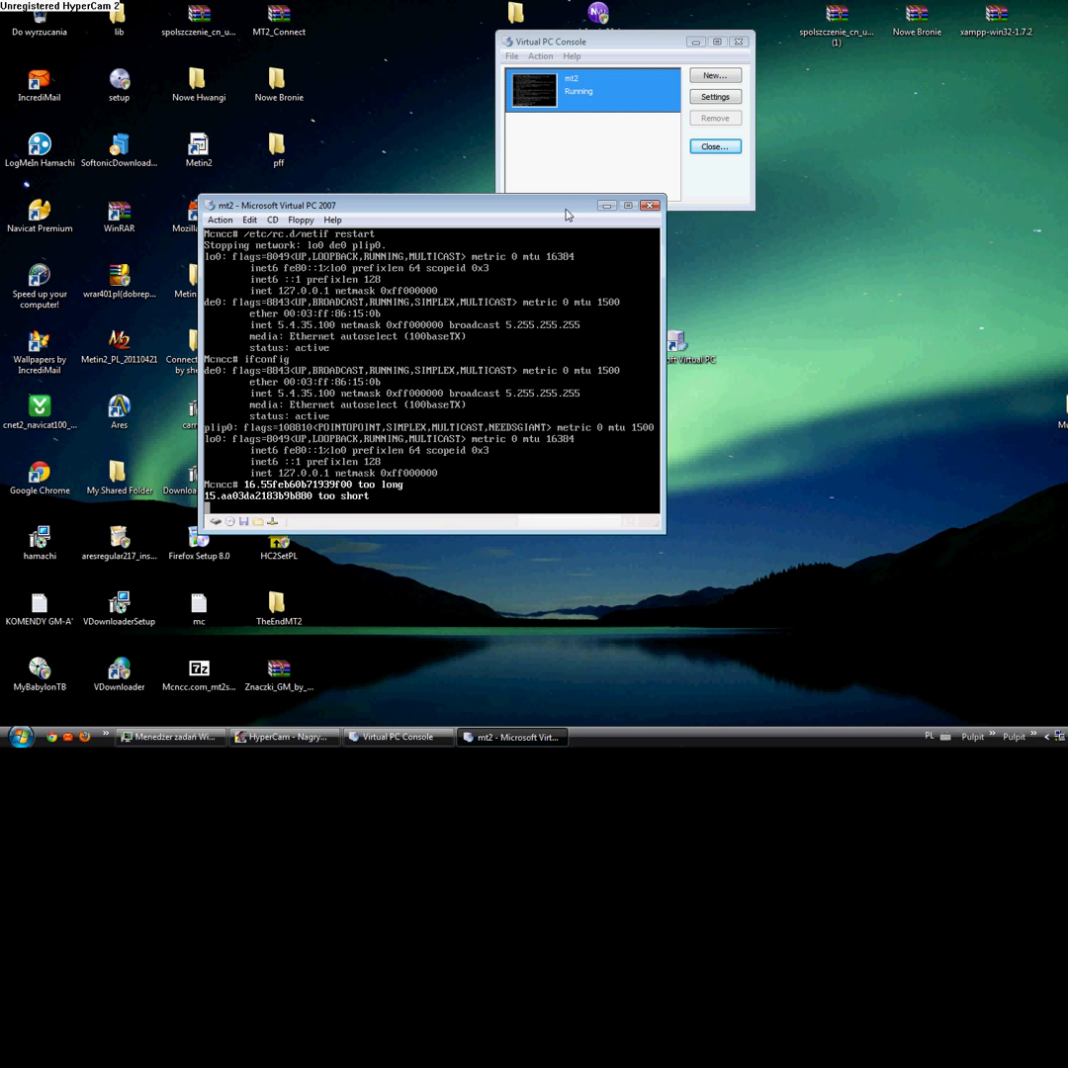
- Launch the Metin2 server from the mt2 virtual machine's shell with ./start
{"action": "left_click_drag", "start_coordinate": [562, 207], "coordinate": [582, 206]}
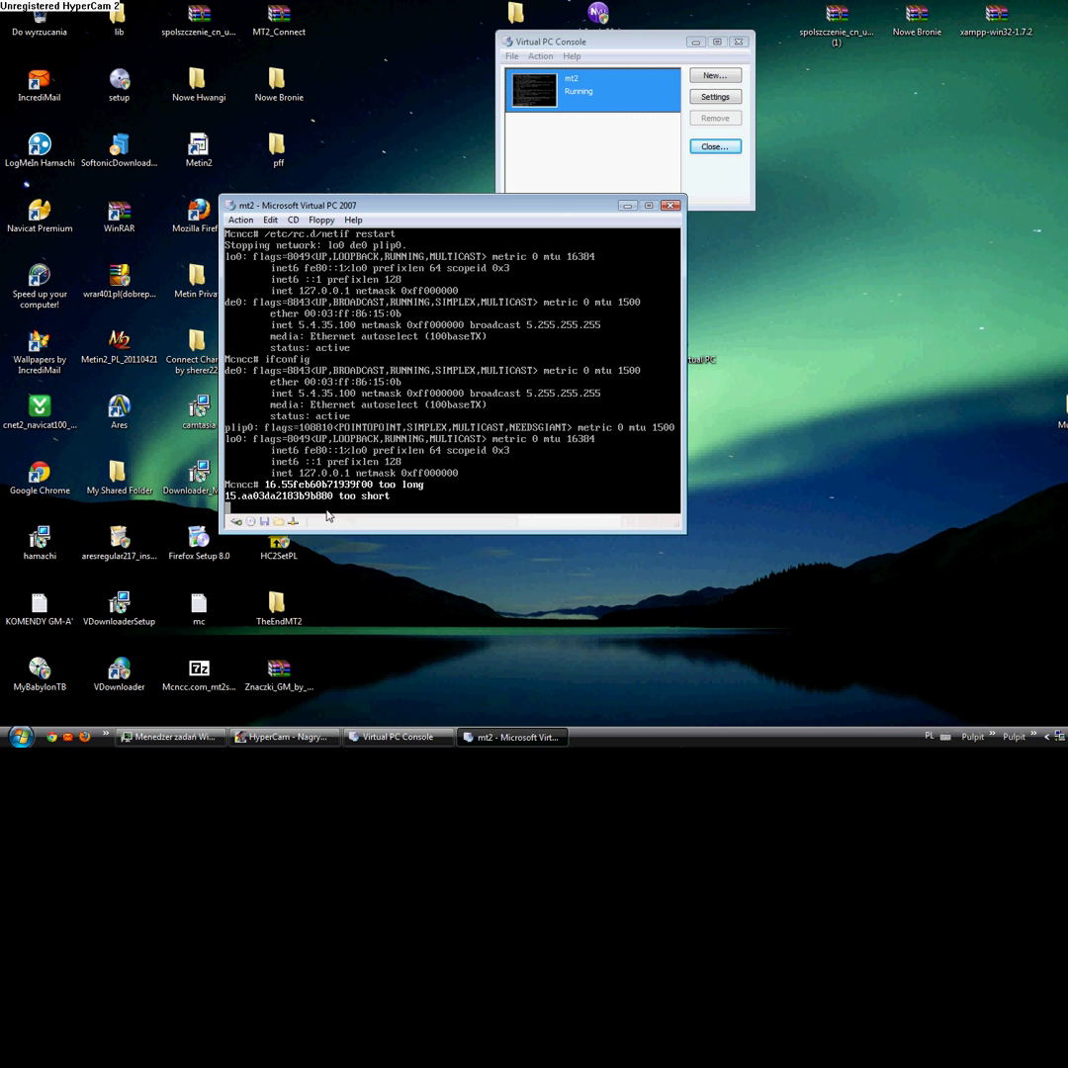
{"action": "key", "text": "Return"}
{"action": "type", "text": "./start"}
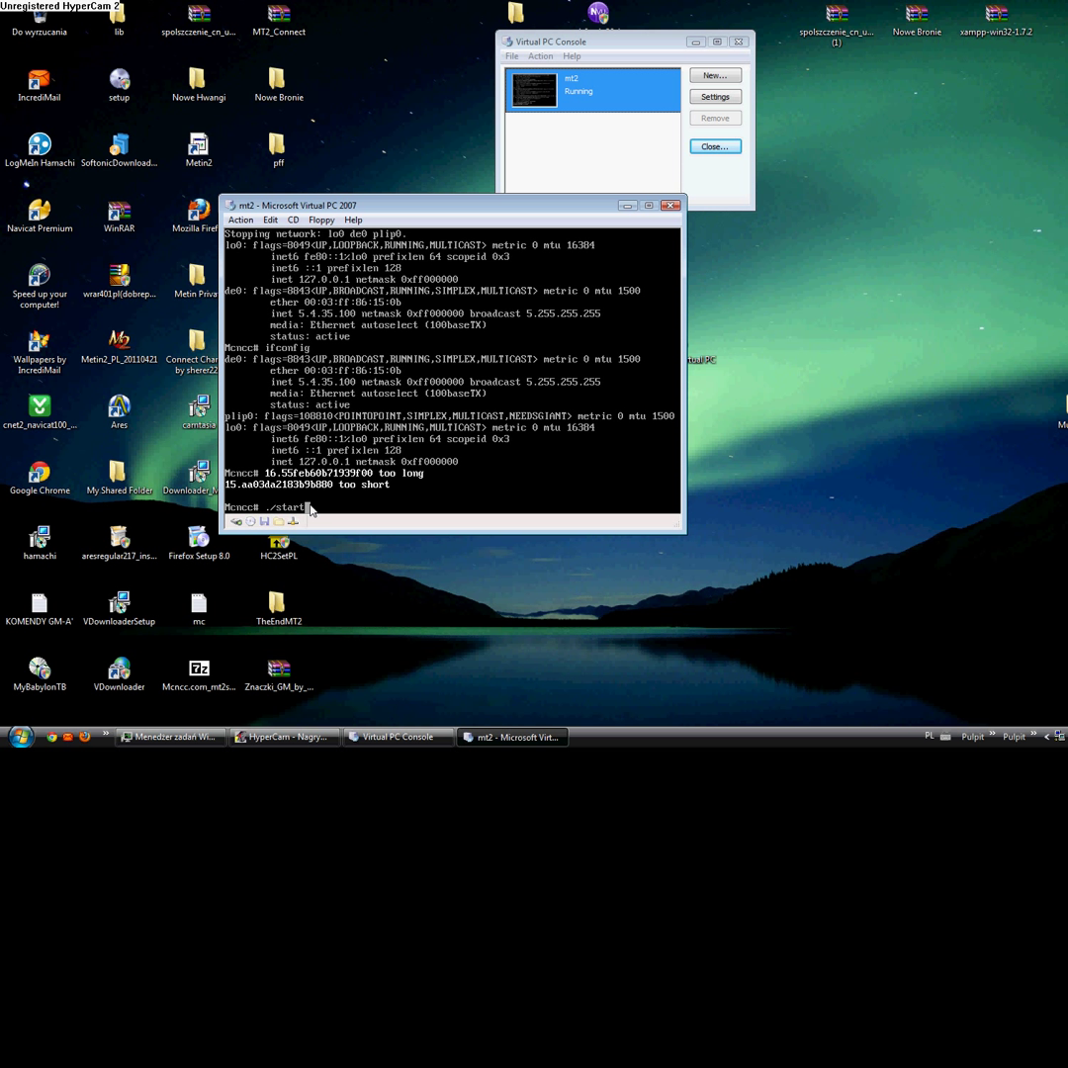
{"action": "key", "text": "Return"}
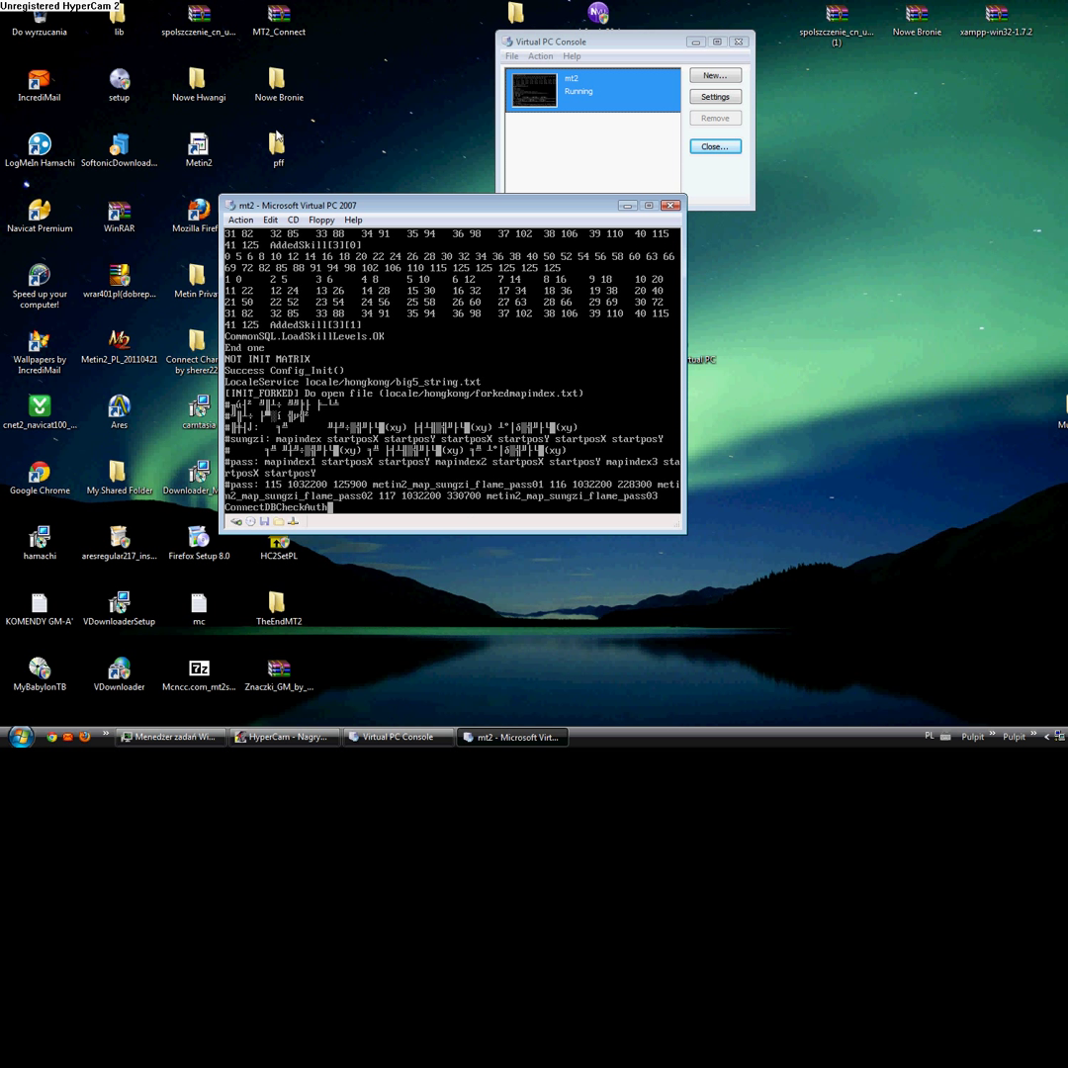
{"action": "left_click_drag", "start_coordinate": [366, 169], "coordinate": [29, 7]}
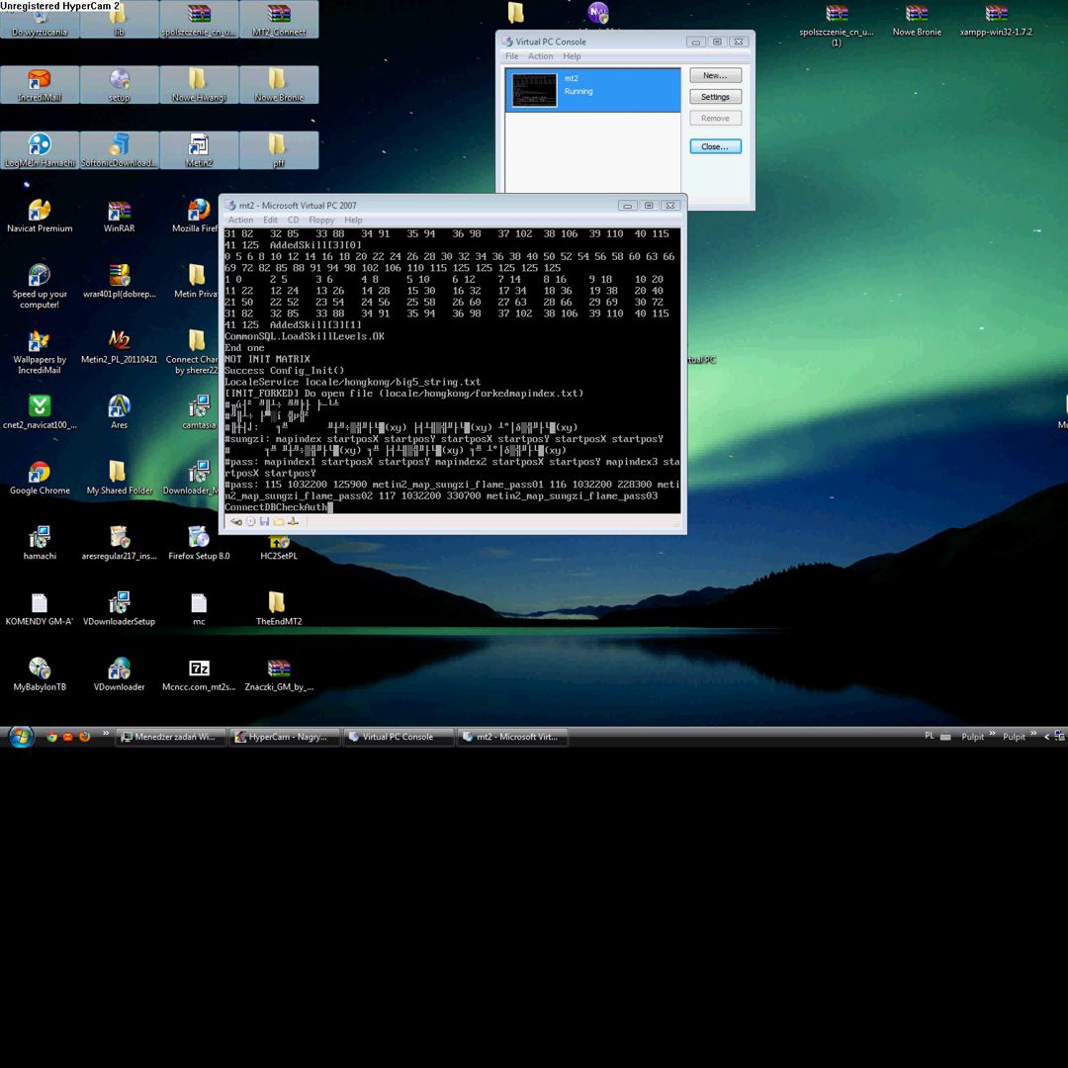
{"action": "left_click", "coordinate": [354, 57]}
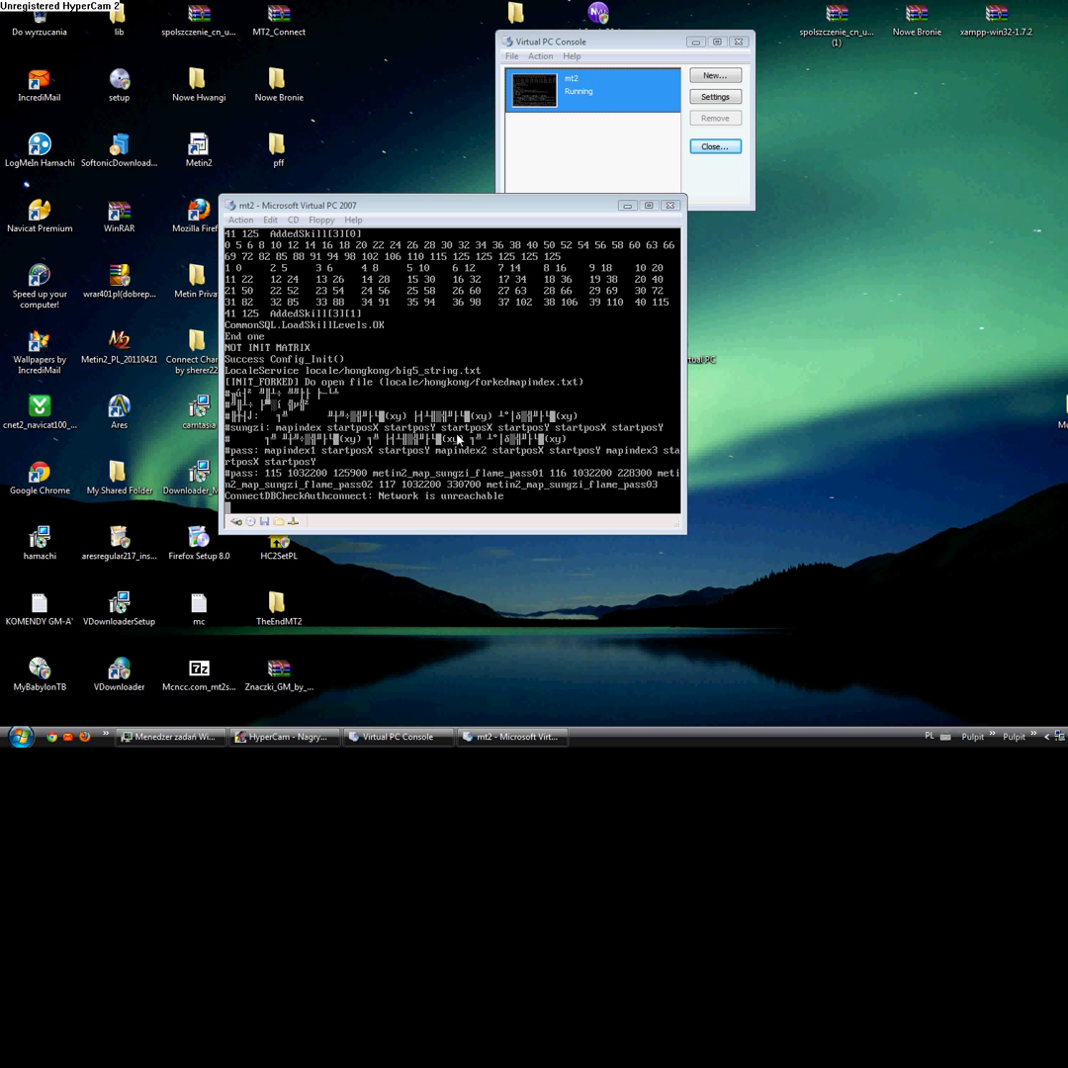
{"action": "left_click_drag", "start_coordinate": [511, 502], "coordinate": [377, 491]}
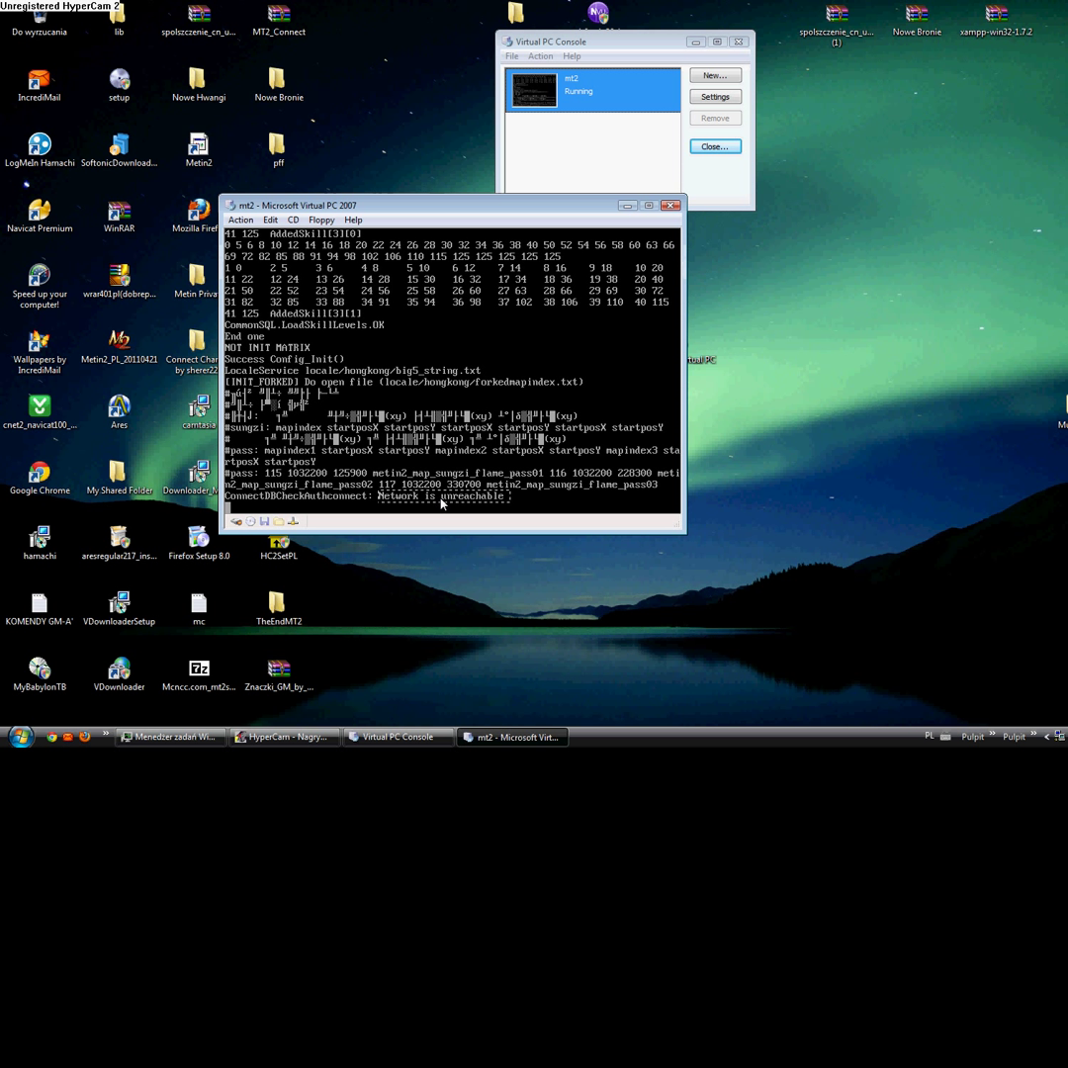
{"action": "left_click", "coordinate": [521, 504]}
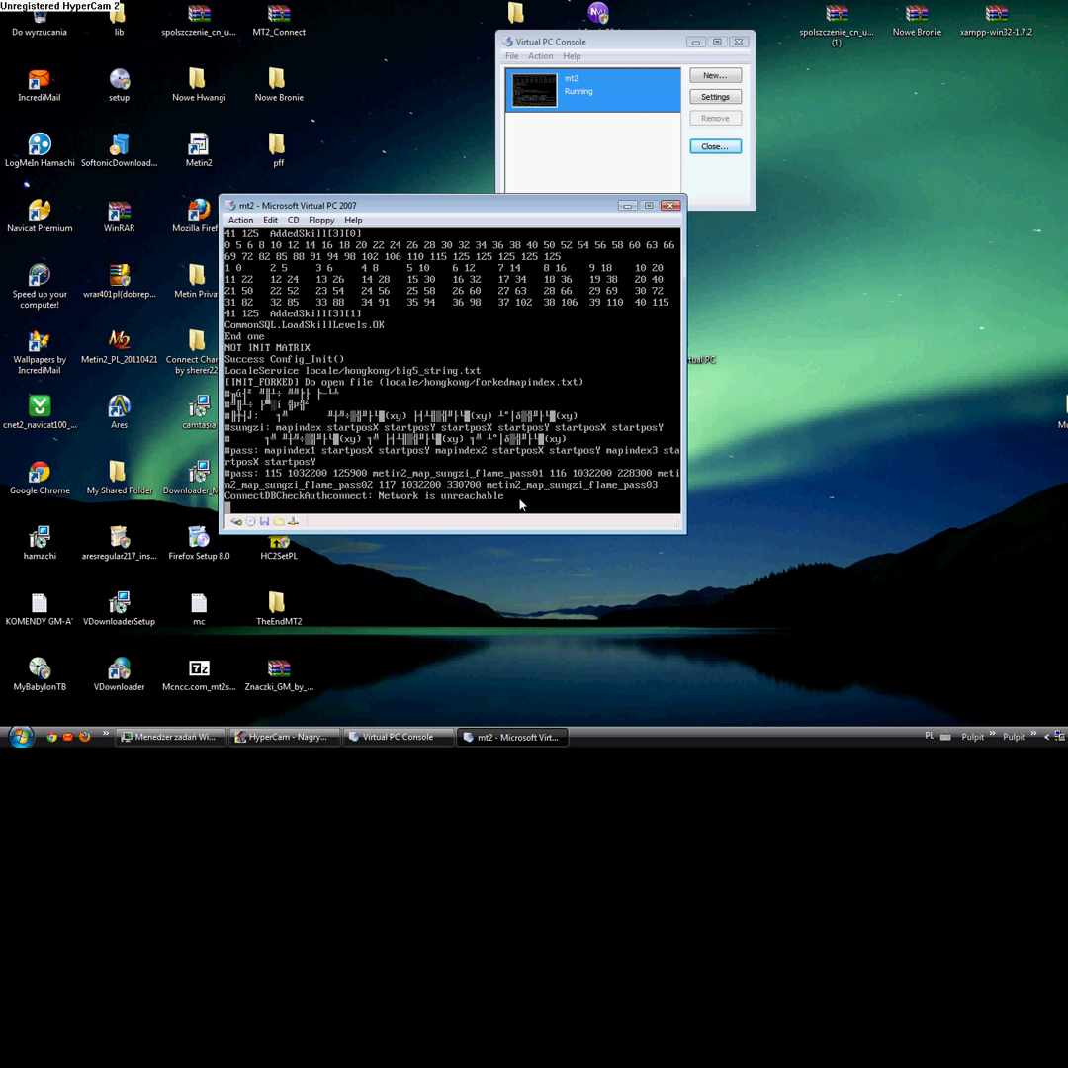